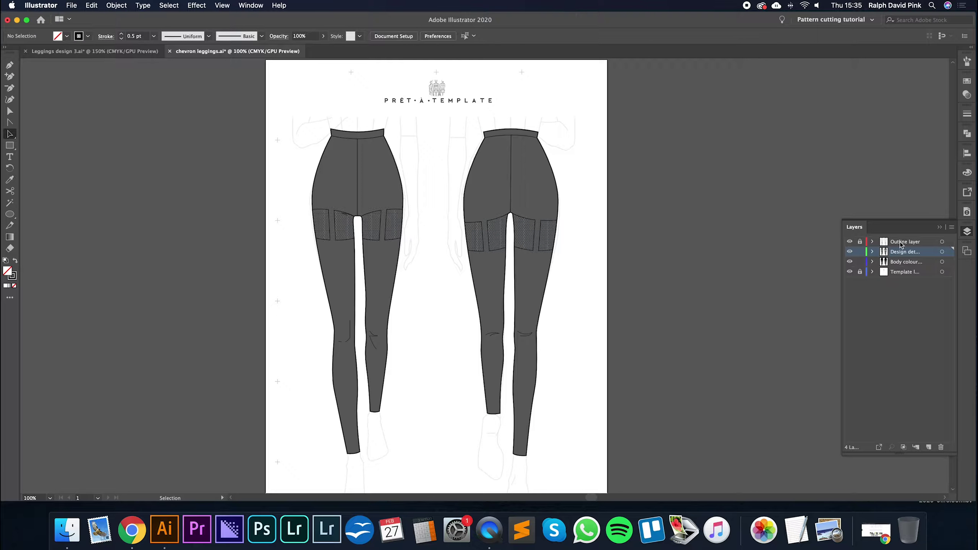
# Step: Save a copy of the document as Stockings leggings.ai on the Desktop, replacing the existing file and keeping the default Illustrator options
pyautogui.click(69, 6)
pyautogui.click(77, 87)
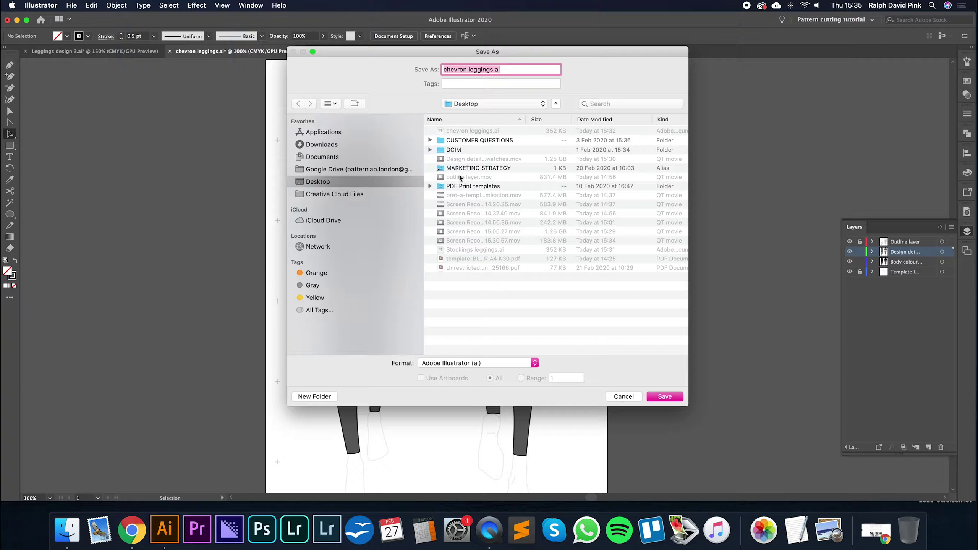
pyautogui.click(470, 249)
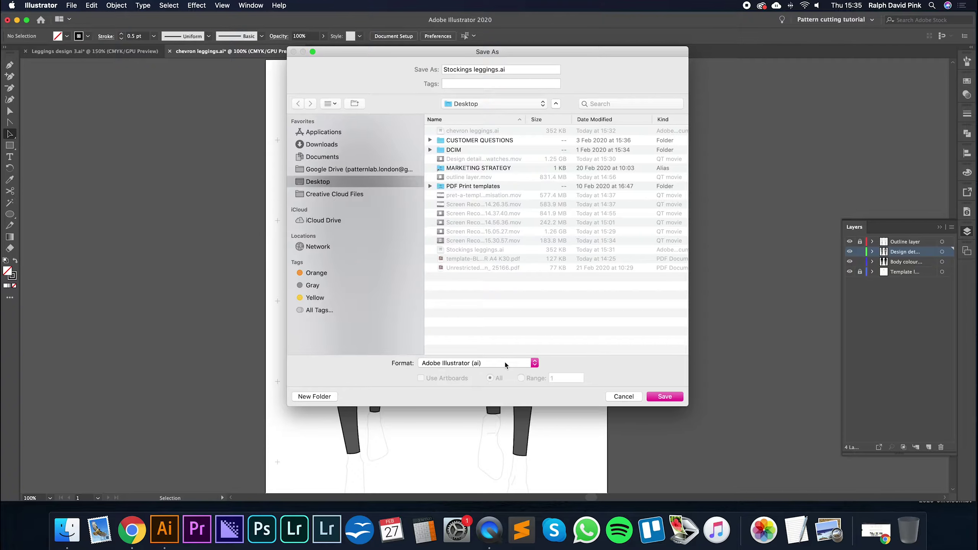
pyautogui.click(660, 397)
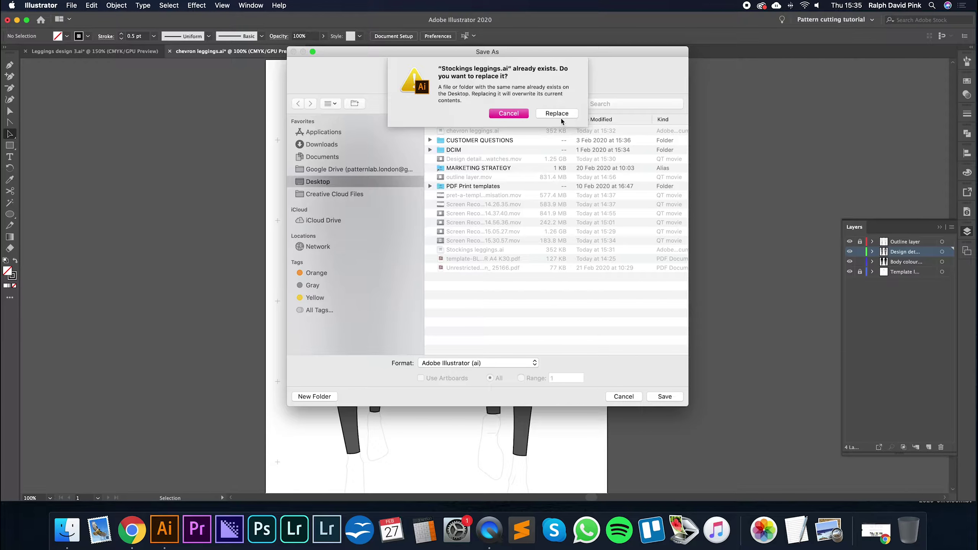
pyautogui.click(560, 116)
pyautogui.click(412, 307)
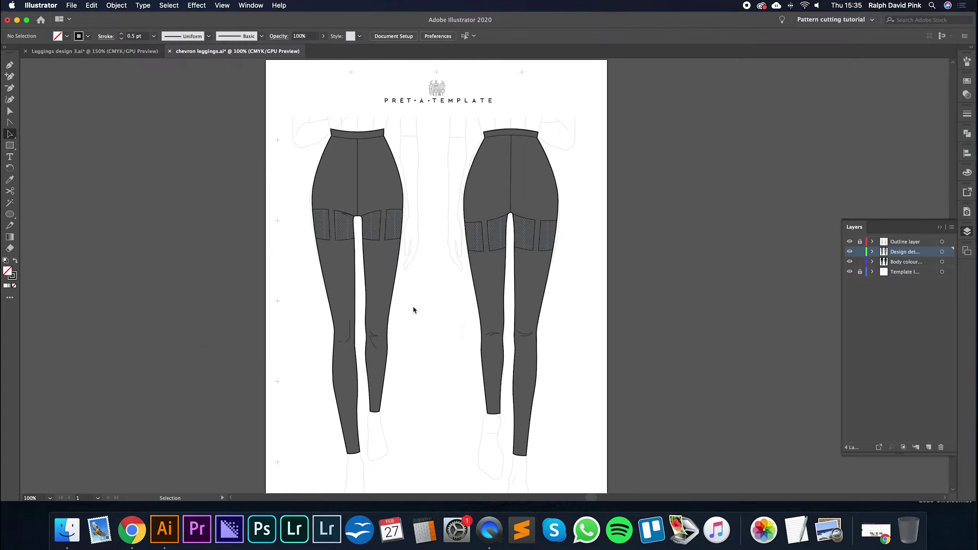
# Step: Save the document as chevron leggings.ai on the Desktop, replacing the existing file and keeping the default Illustrator options
pyautogui.click(72, 5)
pyautogui.click(88, 87)
pyautogui.click(473, 131)
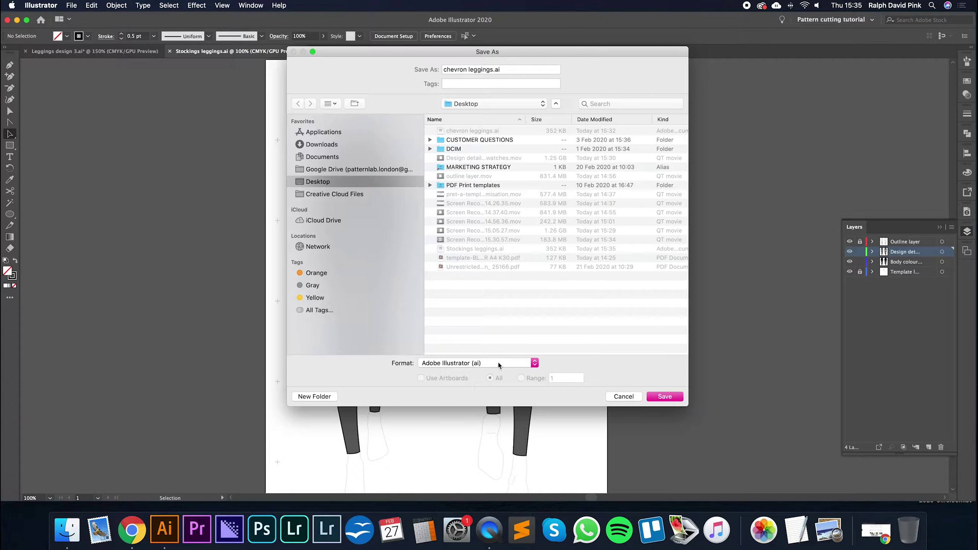
pyautogui.click(659, 397)
pyautogui.click(557, 113)
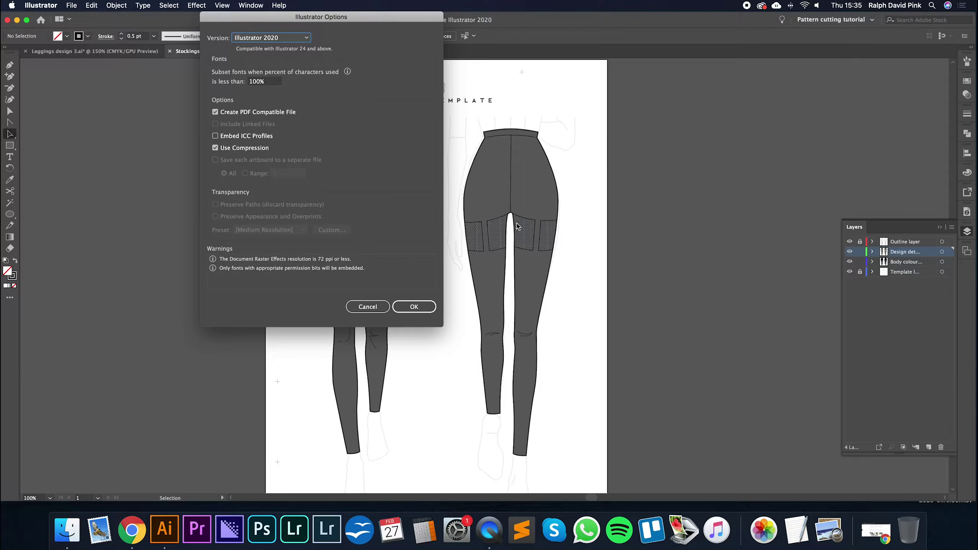
pyautogui.click(427, 307)
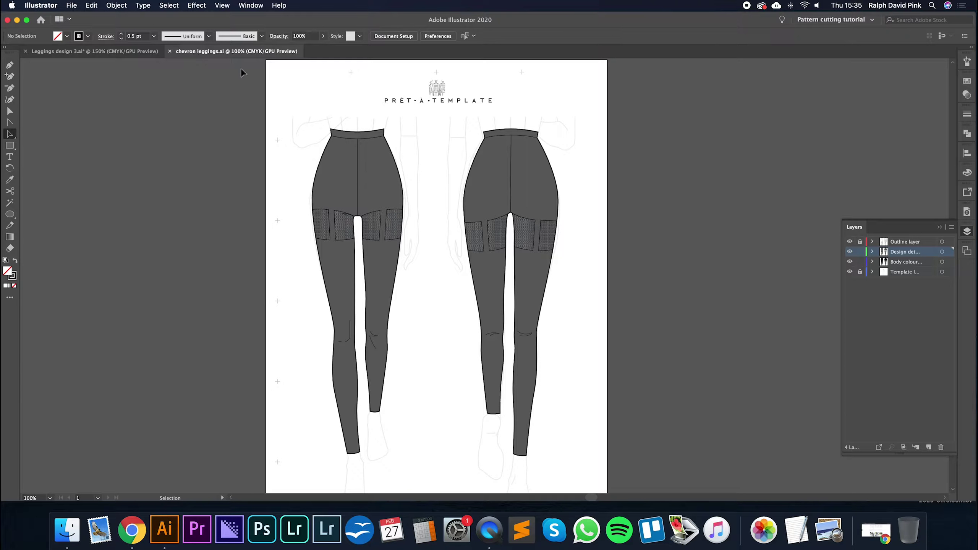
# Step: Delete all artwork on the design detail layer and the body colour layer of both the front and back leggings
pyautogui.moveTo(575, 122); pyautogui.dragTo(270, 381)
pyautogui.press('Delete')
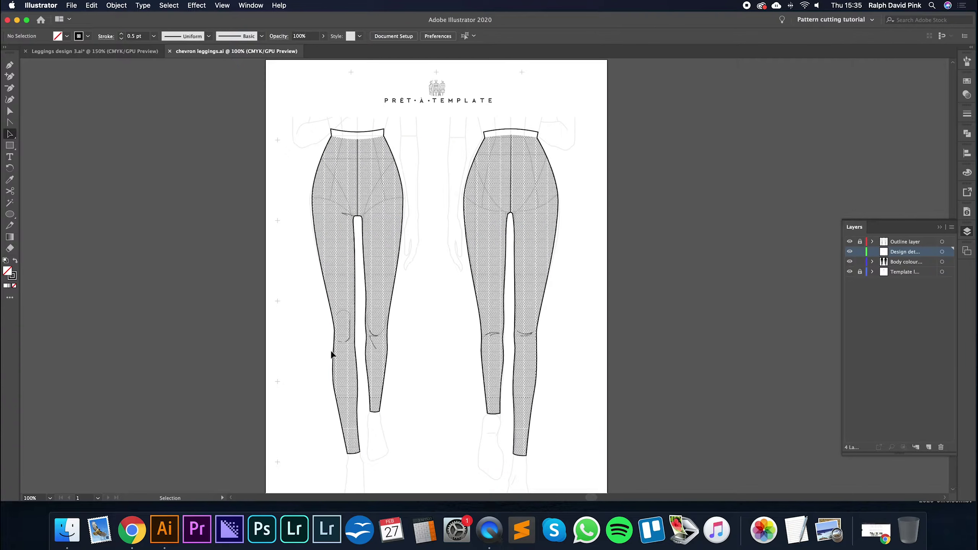
pyautogui.click(905, 263)
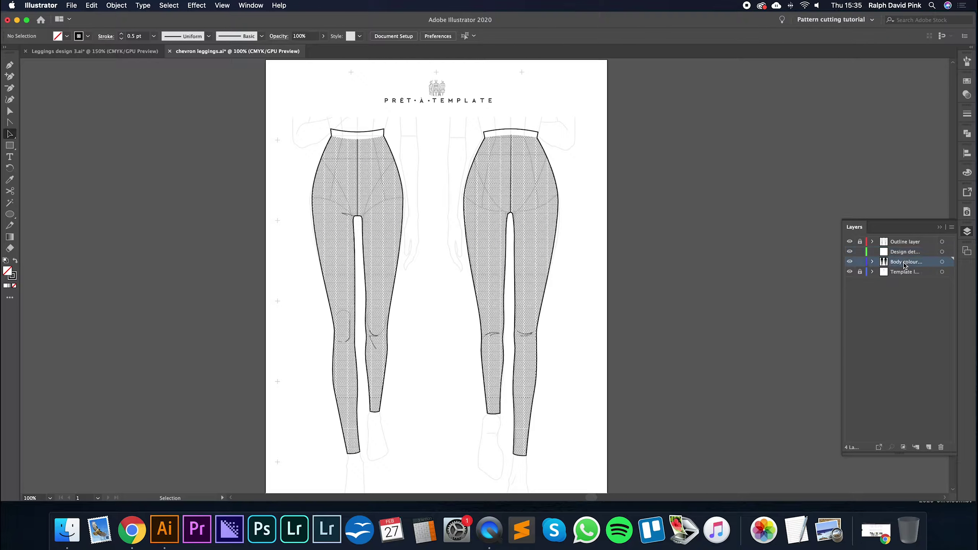
pyautogui.press('super+a')
pyautogui.click(616, 202)
pyautogui.click(543, 198)
pyautogui.keyDown('shift'); pyautogui.click(373, 190); pyautogui.keyUp('shift')
pyautogui.press('Delete')
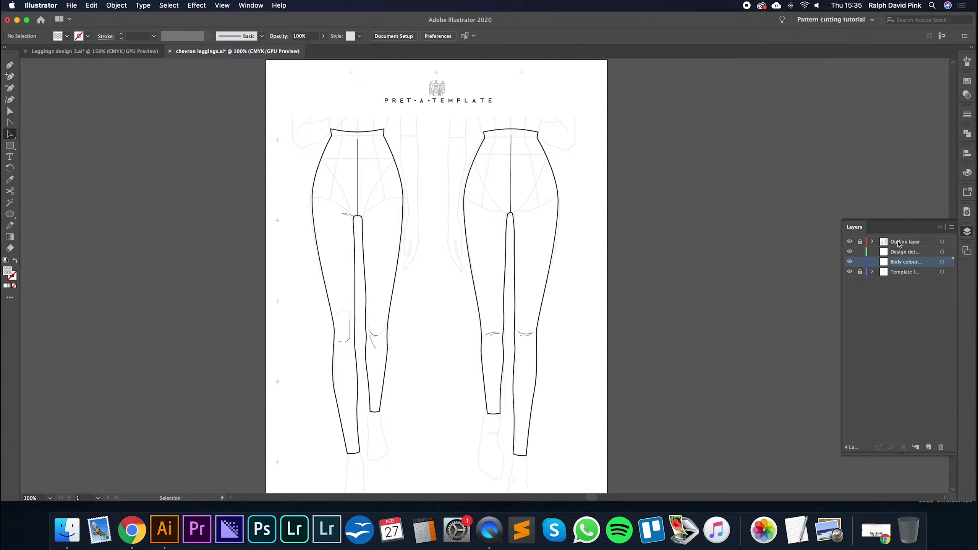
# Step: Check what the Outline layer contains by toggling its visibility
pyautogui.click(850, 241)
pyautogui.click(849, 242)
pyautogui.click(850, 242)
pyautogui.click(850, 242)
# Step: Examine the whole Leggings design 3 reference, especially its crossed waistband, and compare it with the chevron leggings document
pyautogui.click(125, 52)
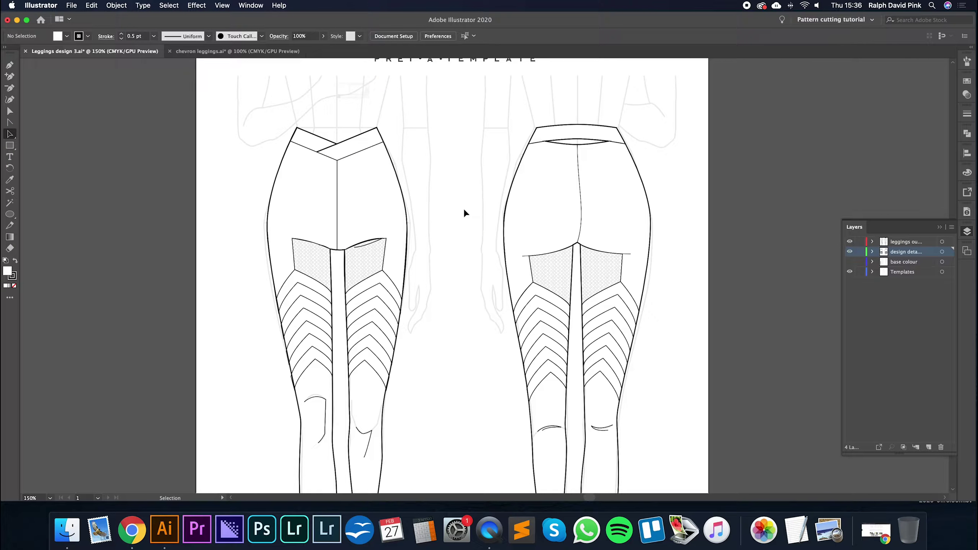
pyautogui.press('super+minus')
pyautogui.moveTo(468, 228); pyautogui.dragTo(447, 183)
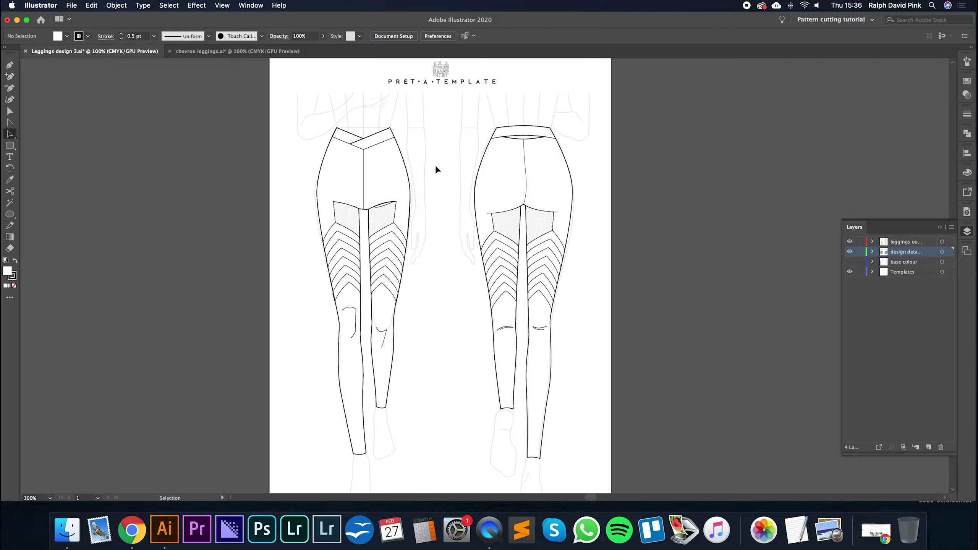
pyautogui.click(215, 51)
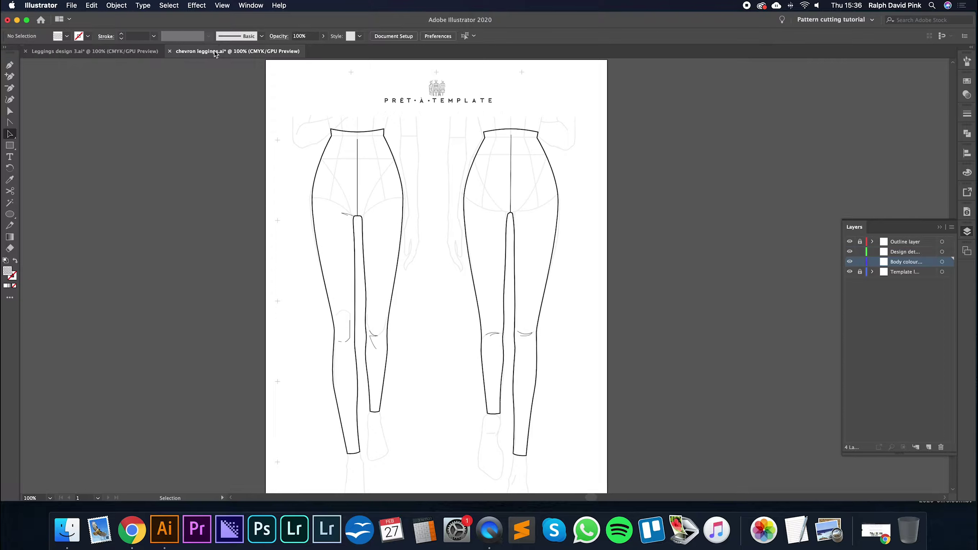
pyautogui.click(127, 51)
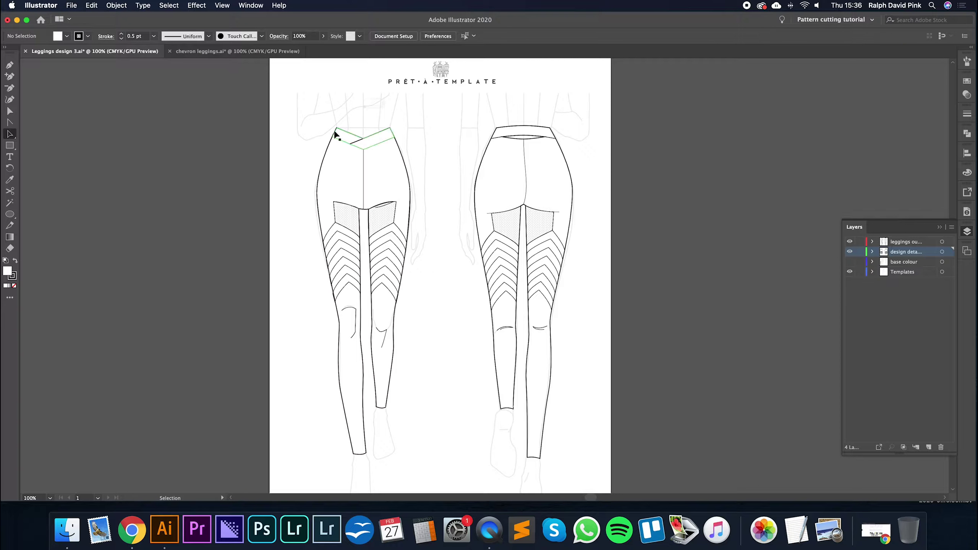
pyautogui.click(204, 51)
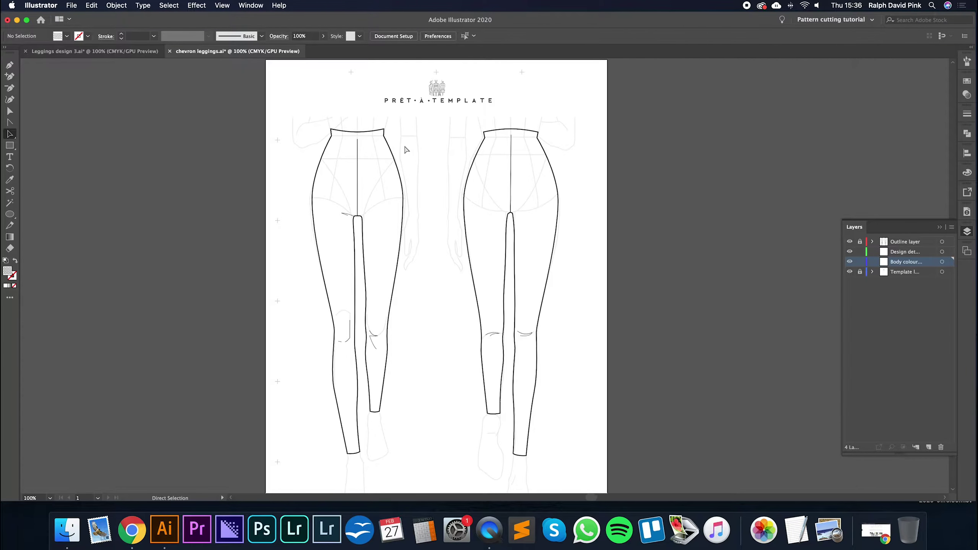
# Step: Lock the body colour layer and make the design detail layer the active one
pyautogui.press('super+equal')
pyautogui.moveTo(404, 147); pyautogui.dragTo(428, 208)
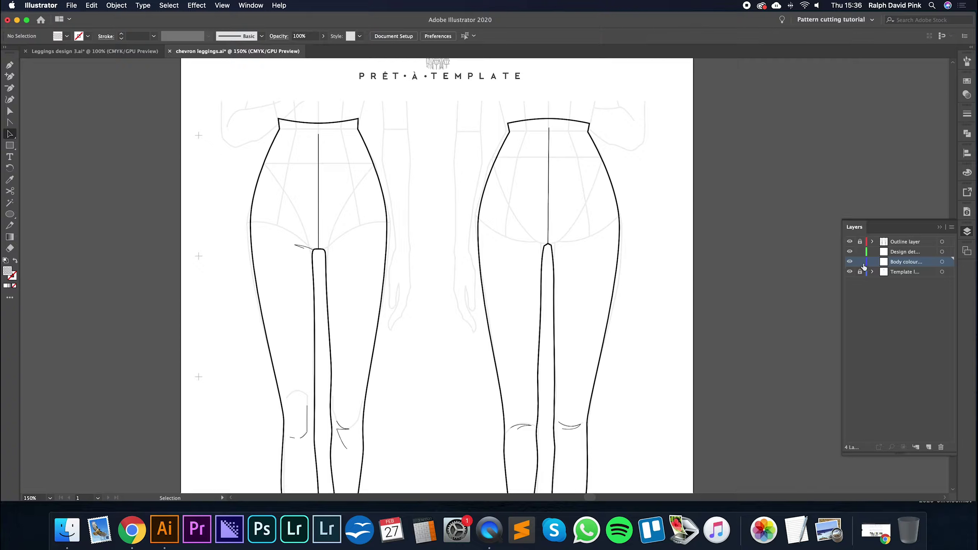
pyautogui.click(899, 256)
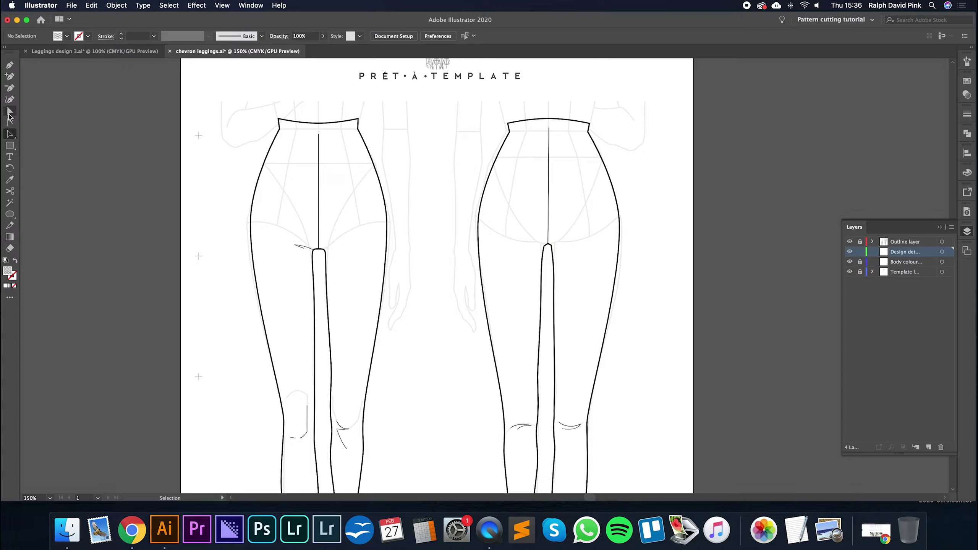
# Step: Set up the Pen tool with no fill and a near-black (020202) stroke of 0.5 pt
pyautogui.click(9, 64)
pyautogui.click(13, 277)
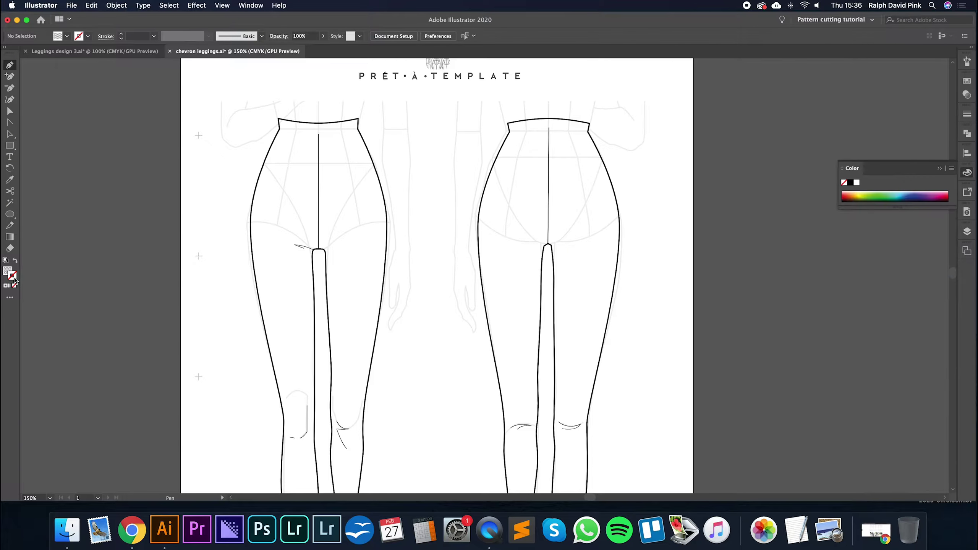
pyautogui.doubleClick(13, 276)
pyautogui.moveTo(65, 231); pyautogui.dragTo(54, 242)
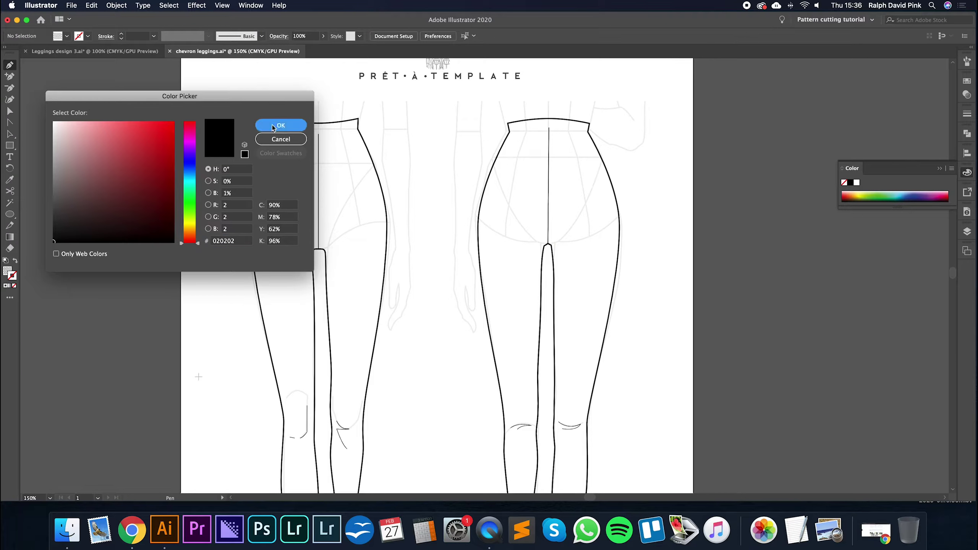
pyautogui.click(281, 126)
pyautogui.click(15, 286)
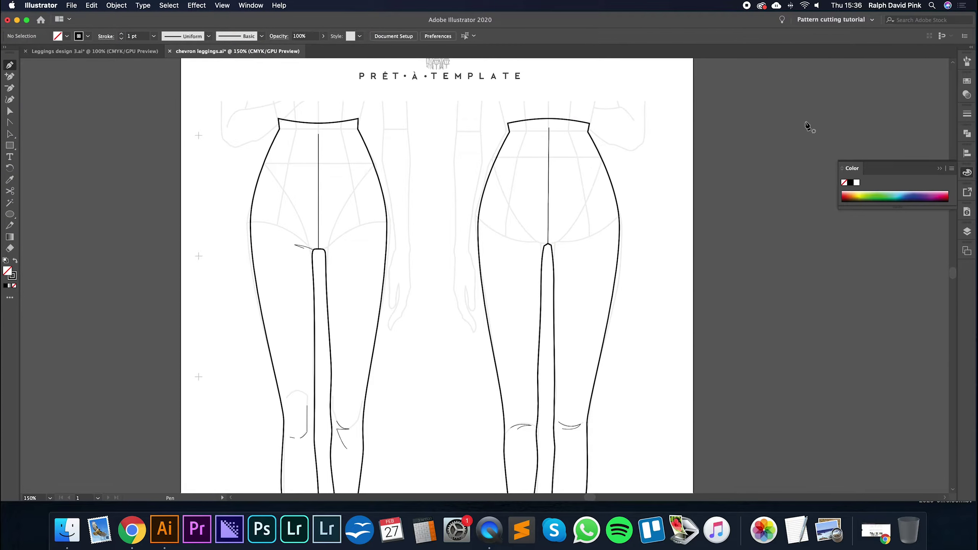
pyautogui.click(967, 114)
pyautogui.click(882, 124)
pyautogui.write('0.5')
pyautogui.press('Return')
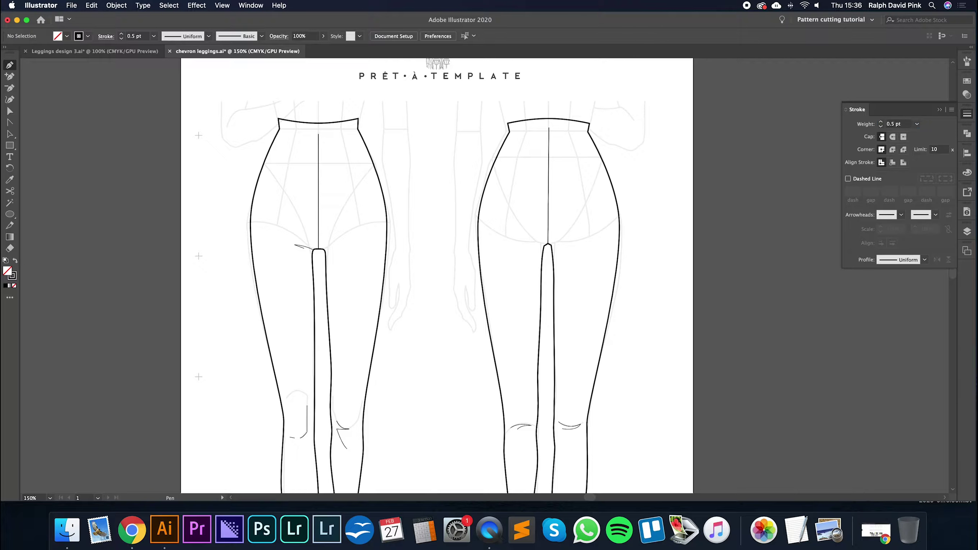
# Step: Draw a closed V-shaped waistband on the front leggings, pointing down at the centre seam, with lower edges about 2 cm long per side
pyautogui.click(280, 130)
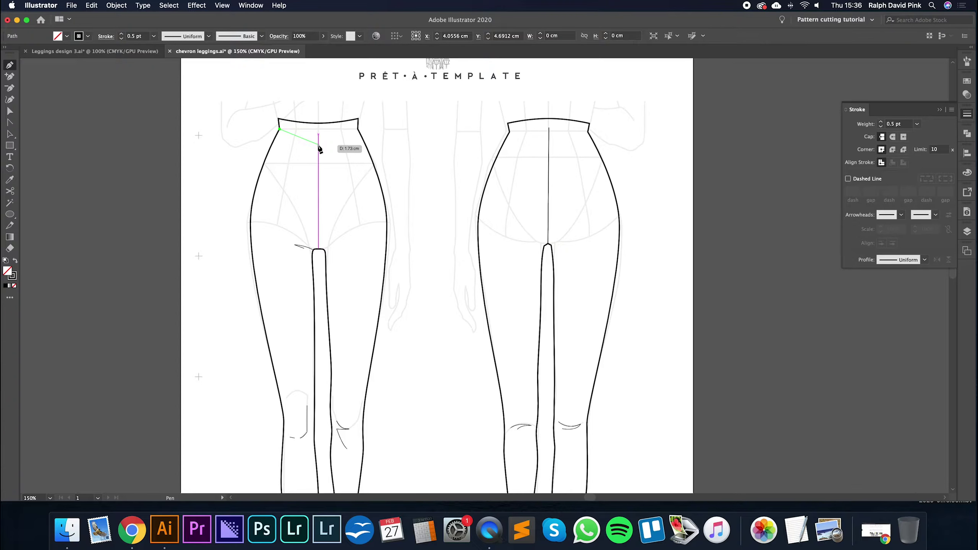
pyautogui.click(318, 145)
pyautogui.click(358, 129)
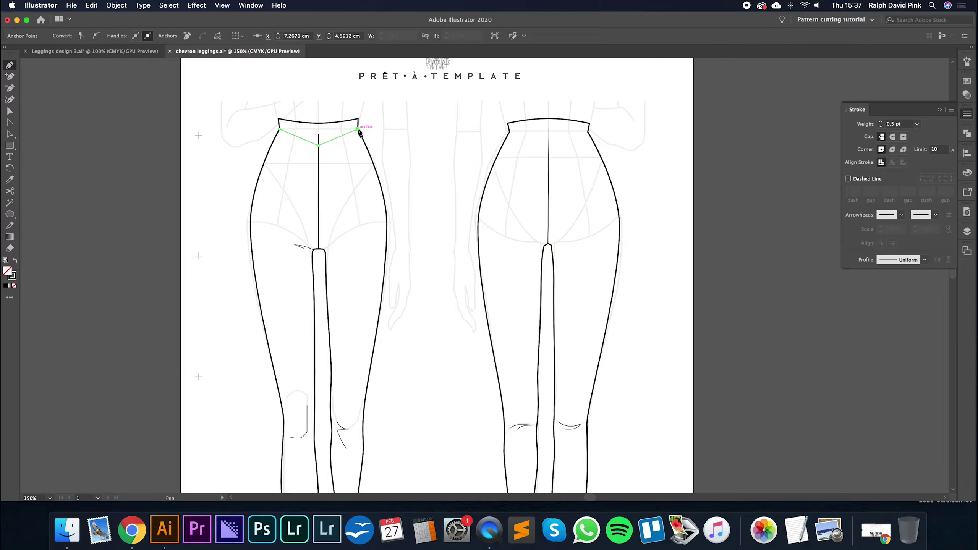
pyautogui.click(362, 139)
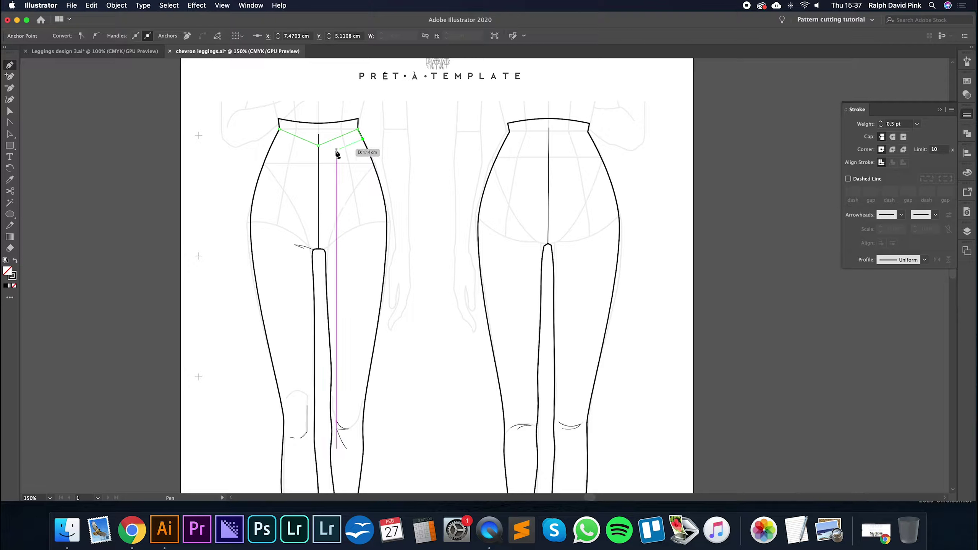
pyautogui.click(318, 158)
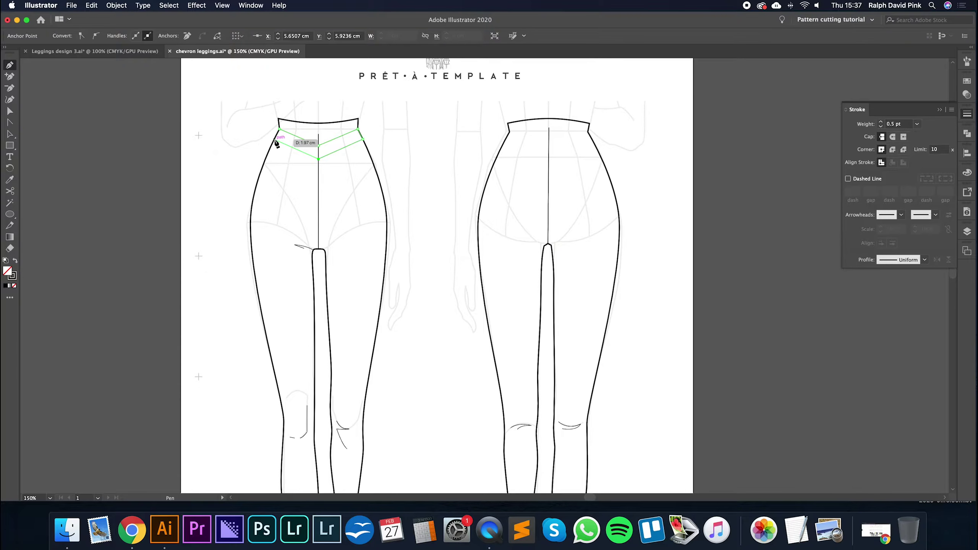
pyautogui.click(276, 140)
# Step: Fill the front V-shaped waistband with pink ddb8b8 and deselect it
pyautogui.doubleClick(8, 271)
pyautogui.click(71, 138)
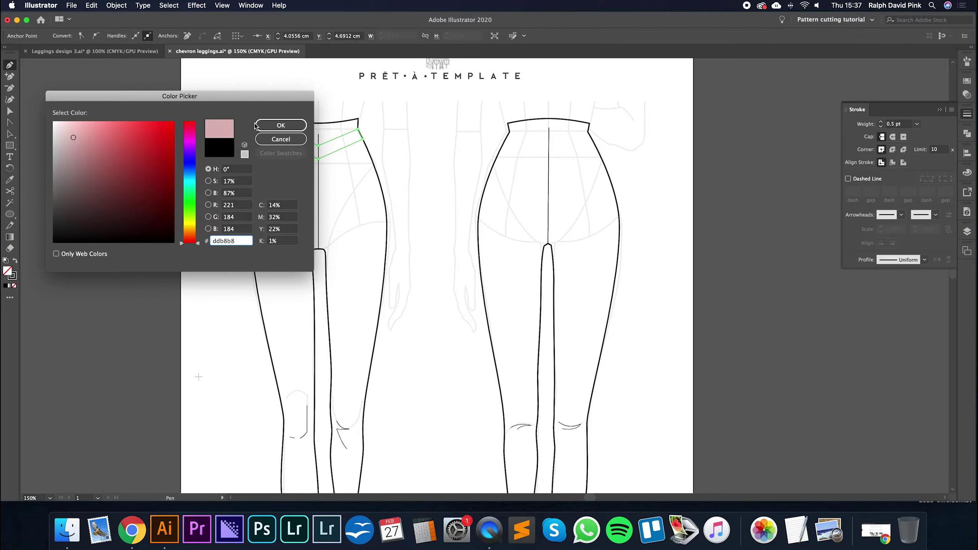
pyautogui.click(280, 124)
pyautogui.press('v')
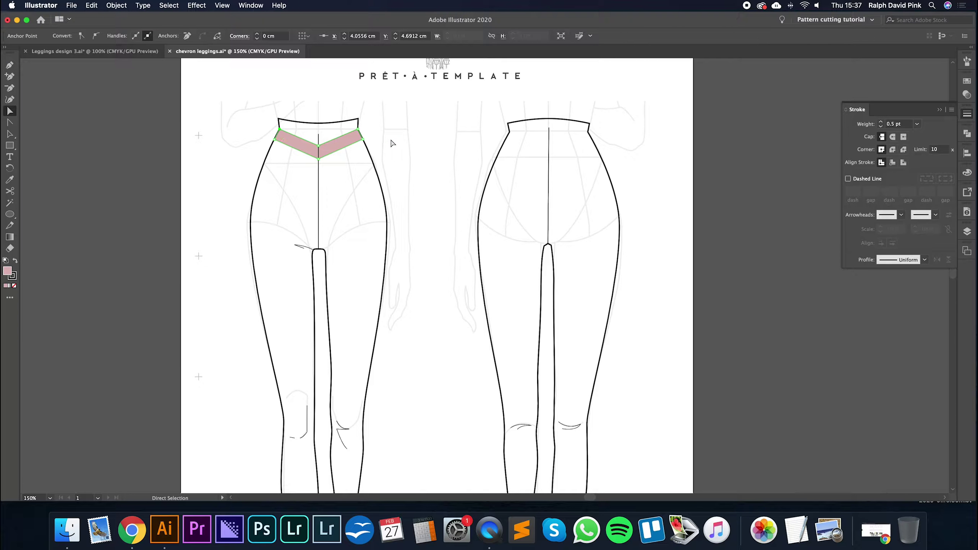
pyautogui.click(395, 145)
# Step: Draw a closed pink waistband about 3.7 cm wide across the top of the back leggings, using Leggings design 3 as the reference
pyautogui.moveTo(398, 146); pyautogui.dragTo(400, 158)
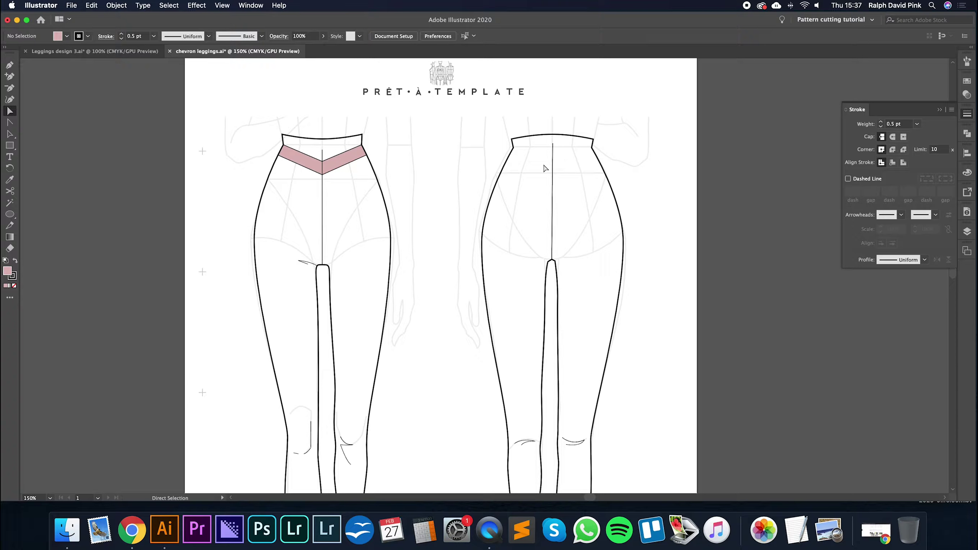
pyautogui.click(130, 51)
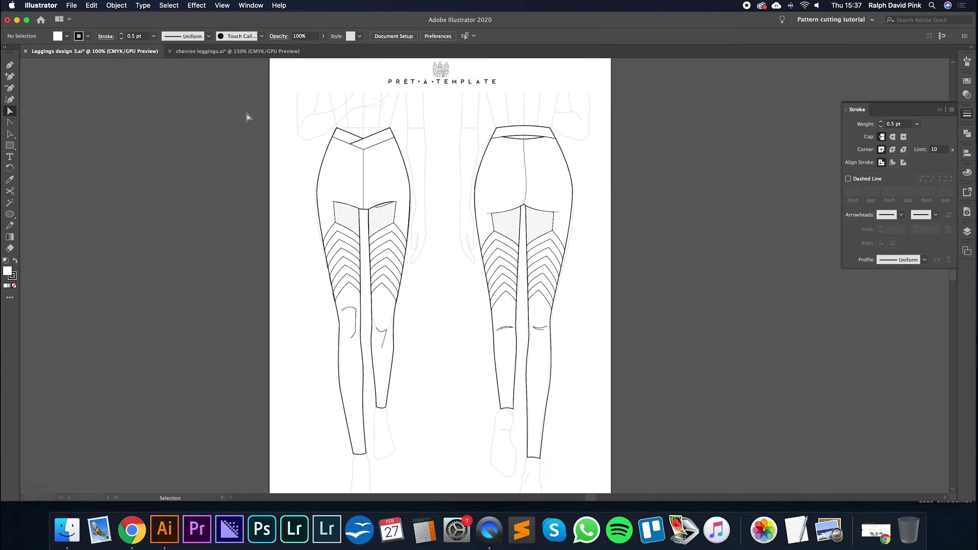
pyautogui.click(238, 52)
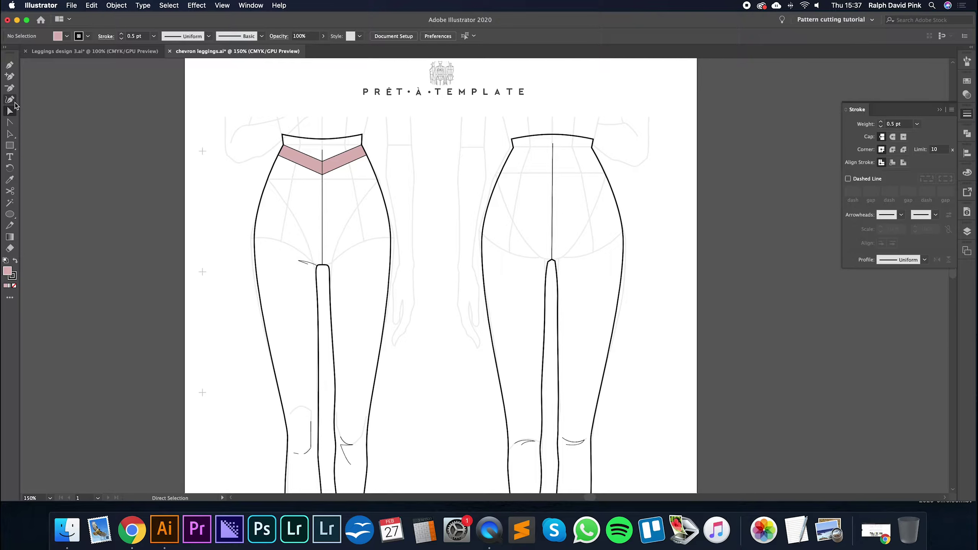
pyautogui.click(10, 65)
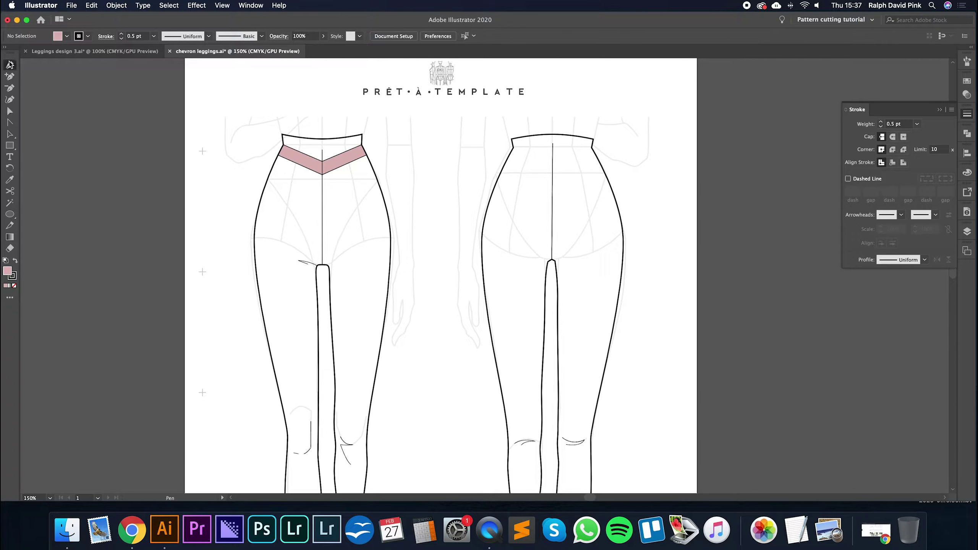
pyautogui.click(514, 148)
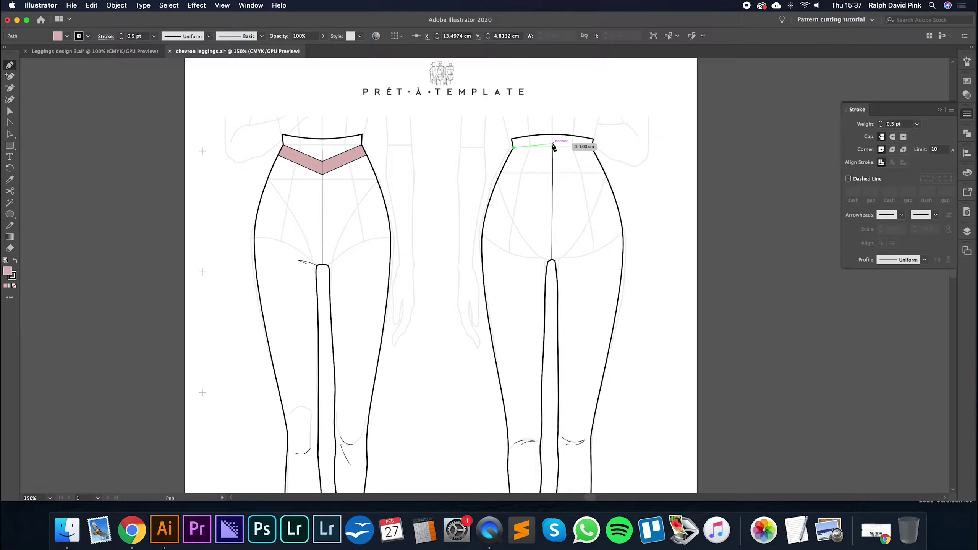
pyautogui.click(592, 148)
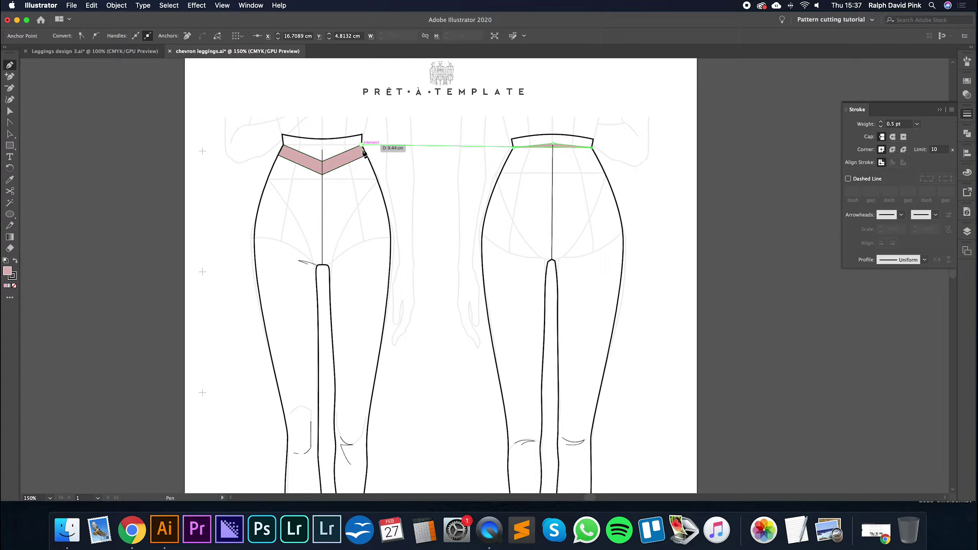
pyautogui.click(596, 158)
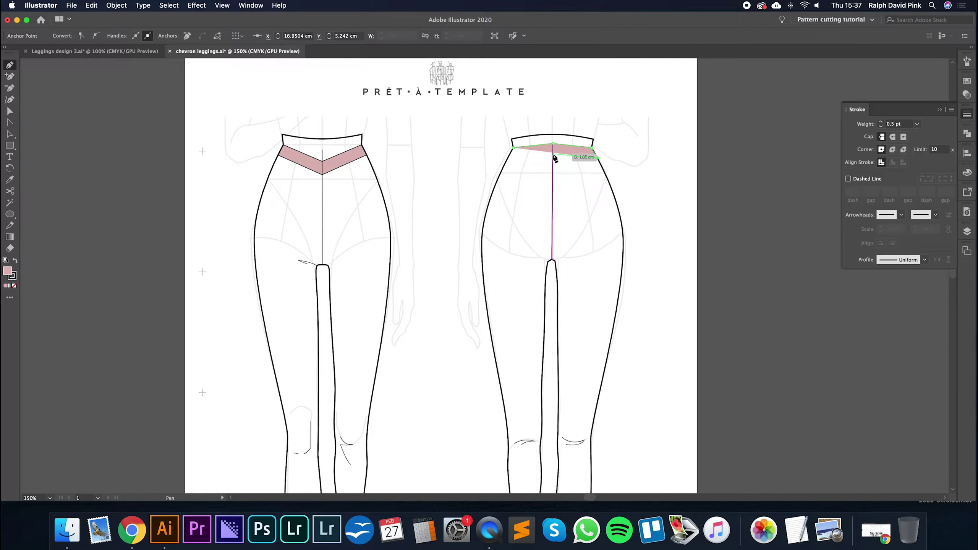
pyautogui.click(509, 158)
pyautogui.click(515, 148)
# Step: Convert the back waistband's centre point to a smooth point so its edge curves gently, and deselect the shape
pyautogui.click(10, 125)
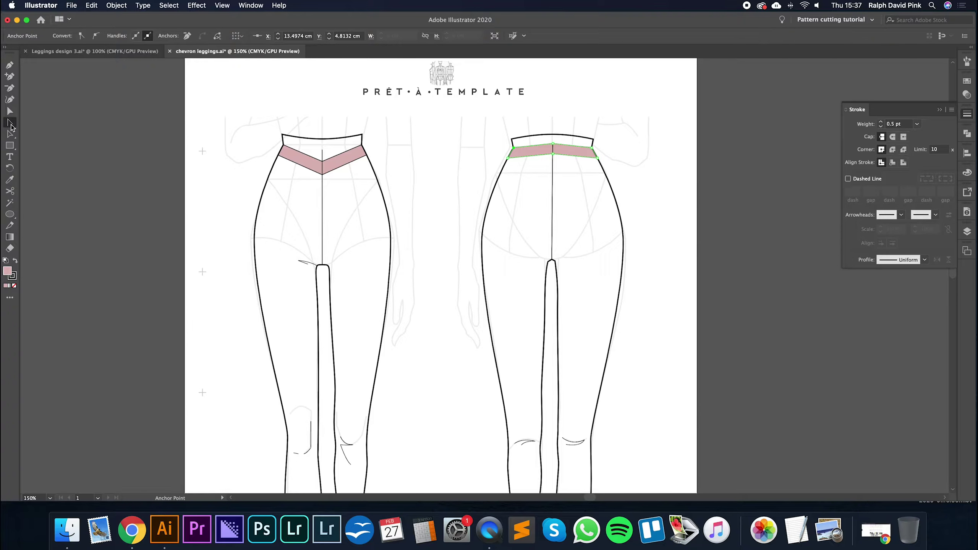
pyautogui.moveTo(553, 154); pyautogui.dragTo(575, 144)
pyautogui.press('a')
pyautogui.click(616, 155)
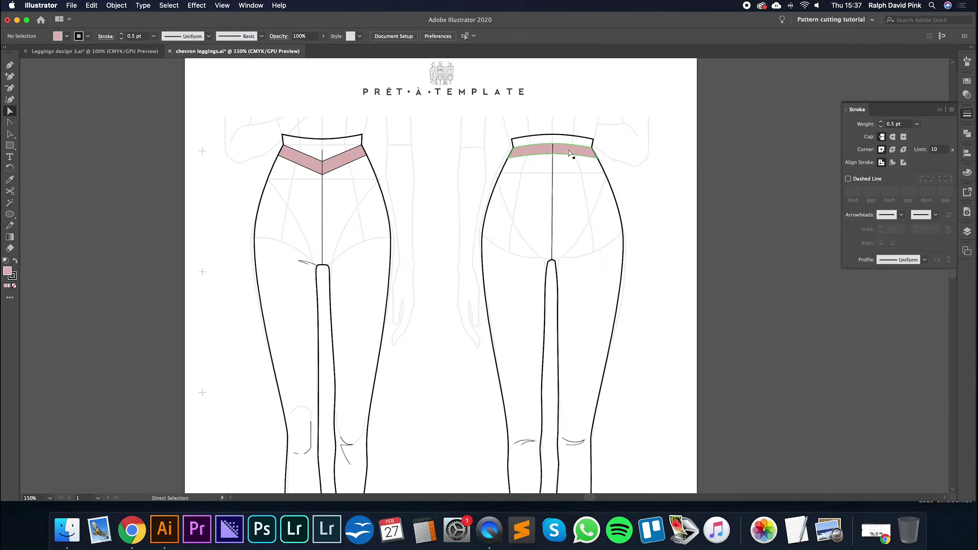
# Step: Recheck the reference design, lock the design detail layer and unlock the outline layer for editing
pyautogui.click(135, 52)
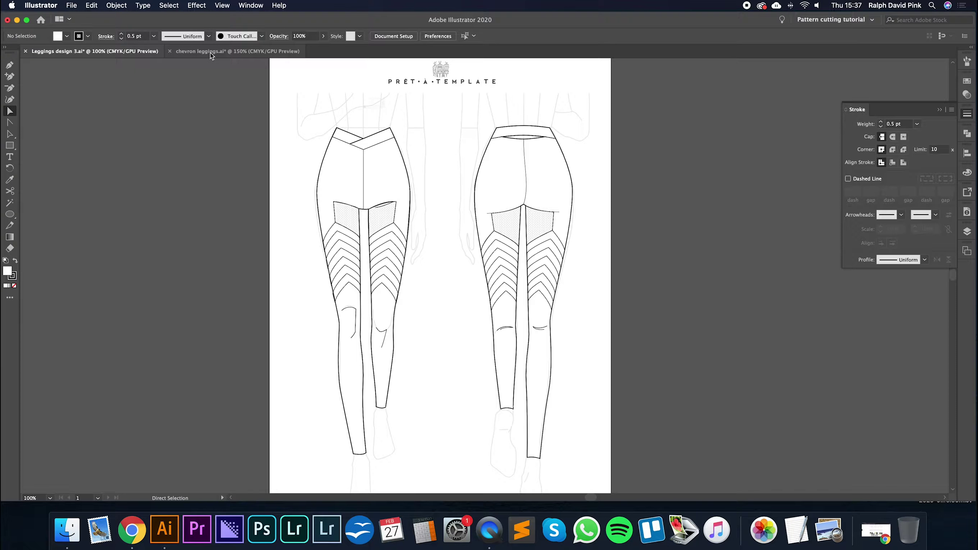
pyautogui.click(235, 51)
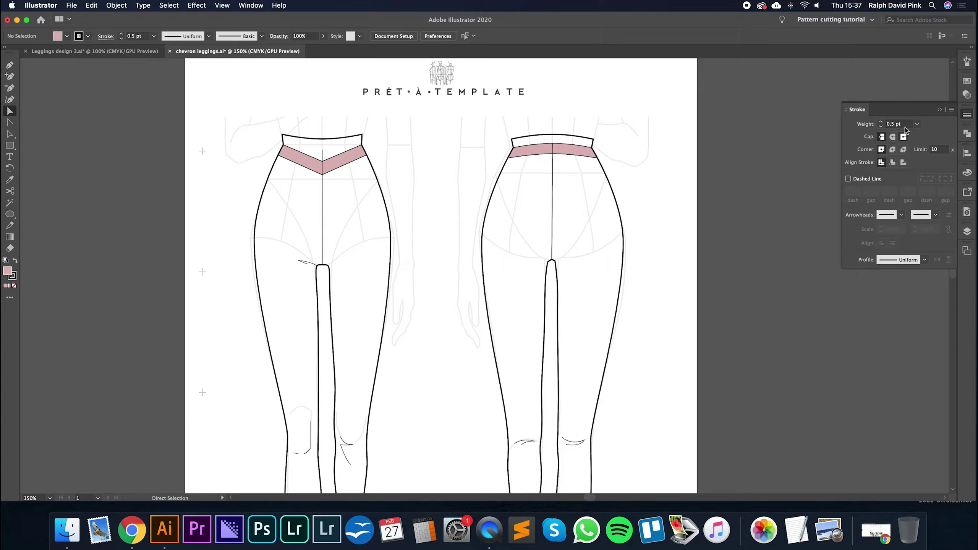
pyautogui.click(939, 110)
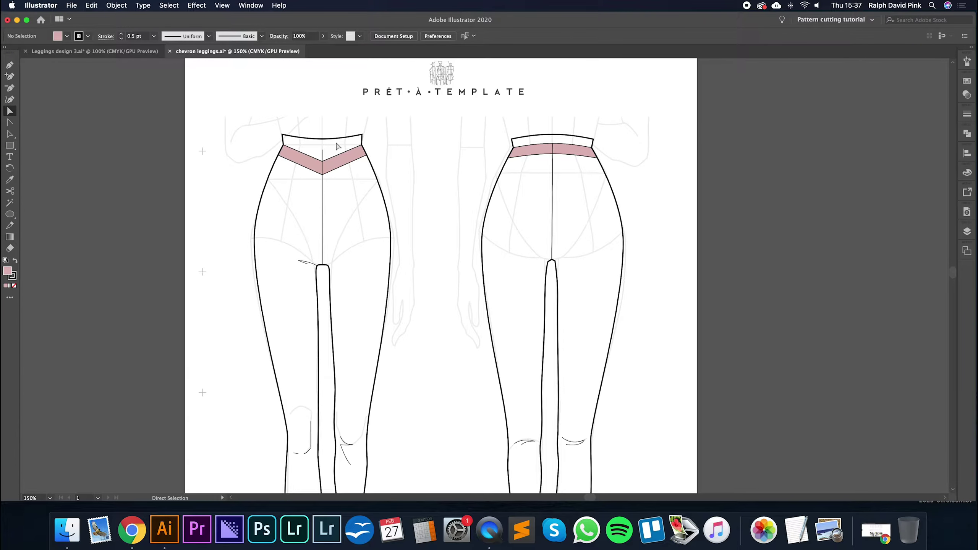
pyautogui.click(968, 232)
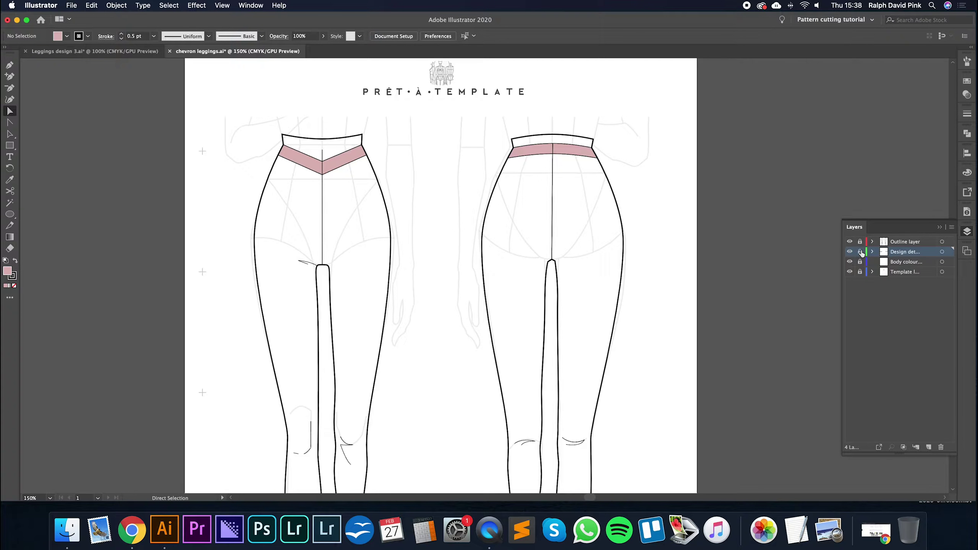
# Step: Lower the back outline's top centre point onto the pink waistband and delete the outline's corner points above it
pyautogui.moveTo(553, 135); pyautogui.dragTo(554, 145)
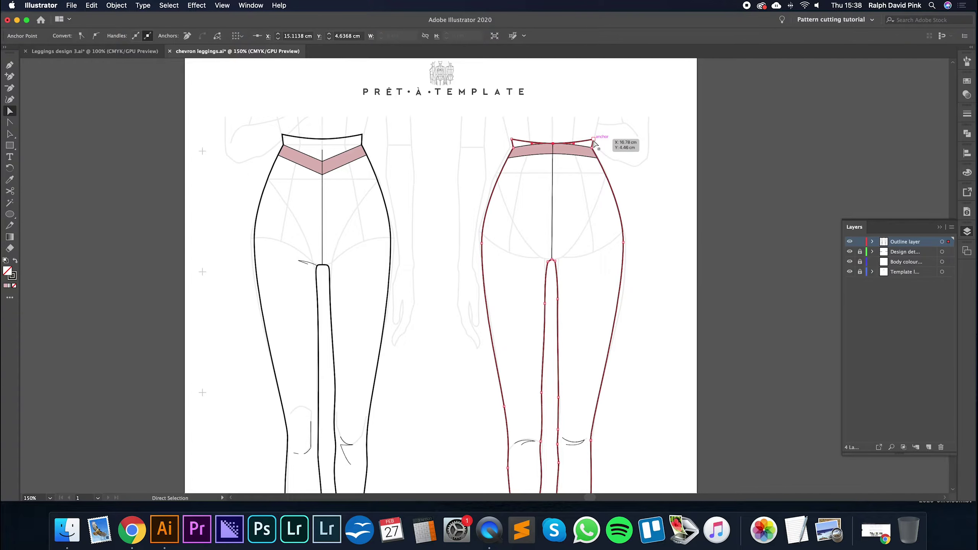
pyautogui.click(9, 88)
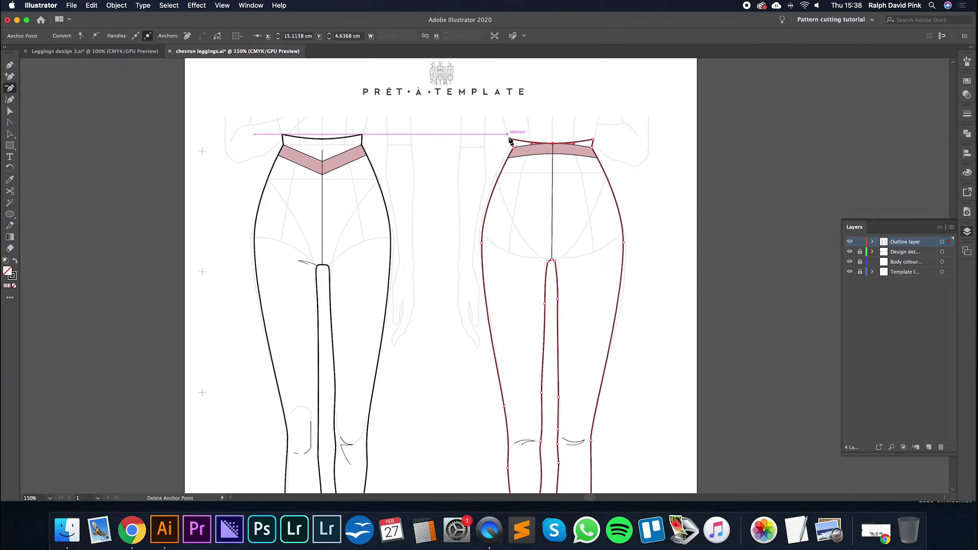
pyautogui.click(592, 139)
# Step: Delete the front outline's top corner points and turn its top centre point into a sharp V along the waistband's upper edge
pyautogui.click(362, 135)
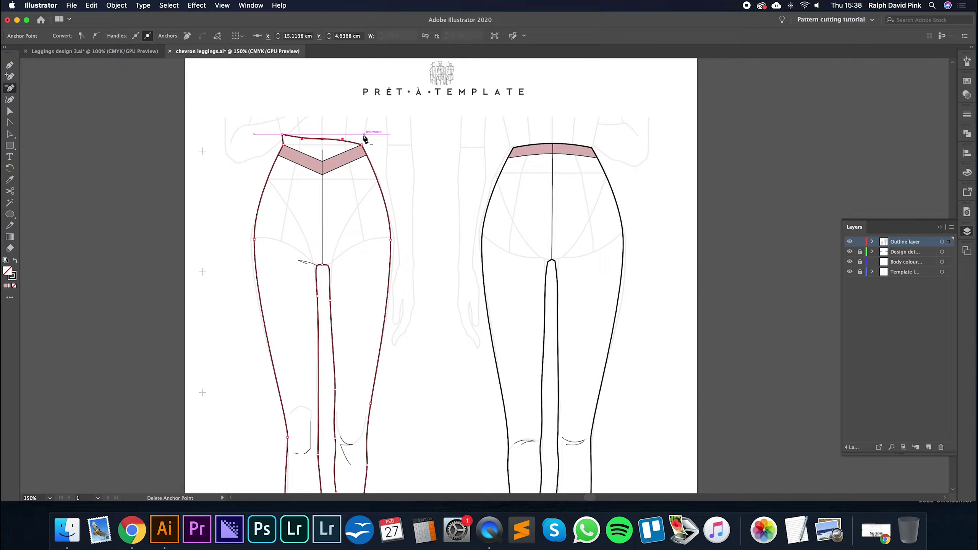
pyautogui.click(8, 111)
pyautogui.moveTo(322, 139); pyautogui.dragTo(325, 164)
pyautogui.click(10, 123)
pyautogui.click(322, 162)
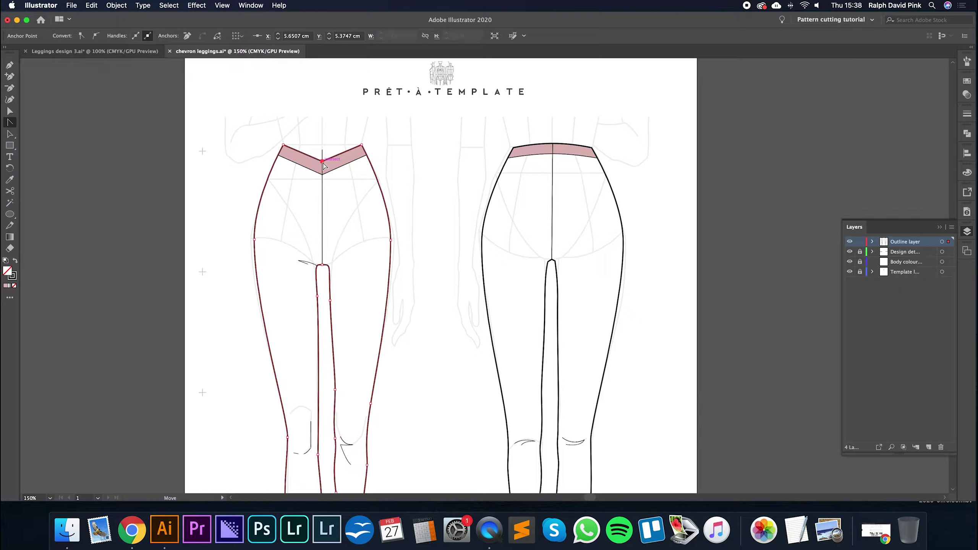
pyautogui.click(10, 112)
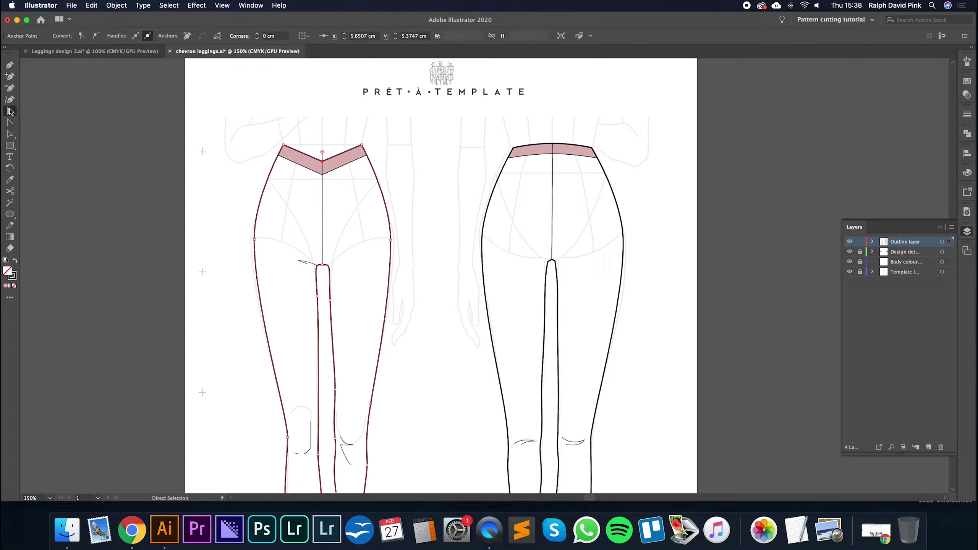
pyautogui.click(344, 140)
# Step: Shorten the front and back centre seam lines so they start below the waistbands
pyautogui.moveTo(322, 162); pyautogui.dragTo(322, 175)
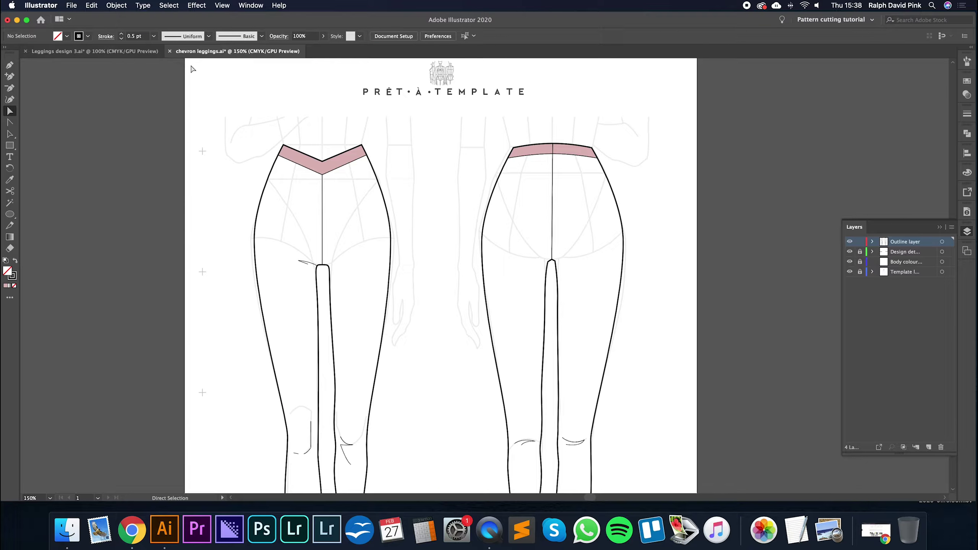
pyautogui.moveTo(553, 144); pyautogui.dragTo(554, 166)
pyautogui.click(566, 163)
# Step: Deepen the front V-shaped waistband by moving its lower corners and centre point down, using the reference design's proportions
pyautogui.click(117, 49)
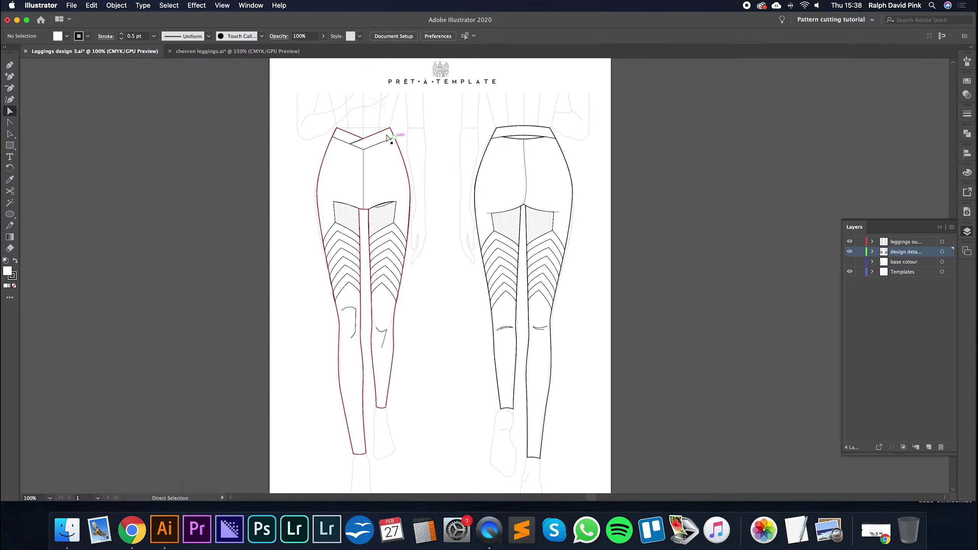
pyautogui.click(215, 51)
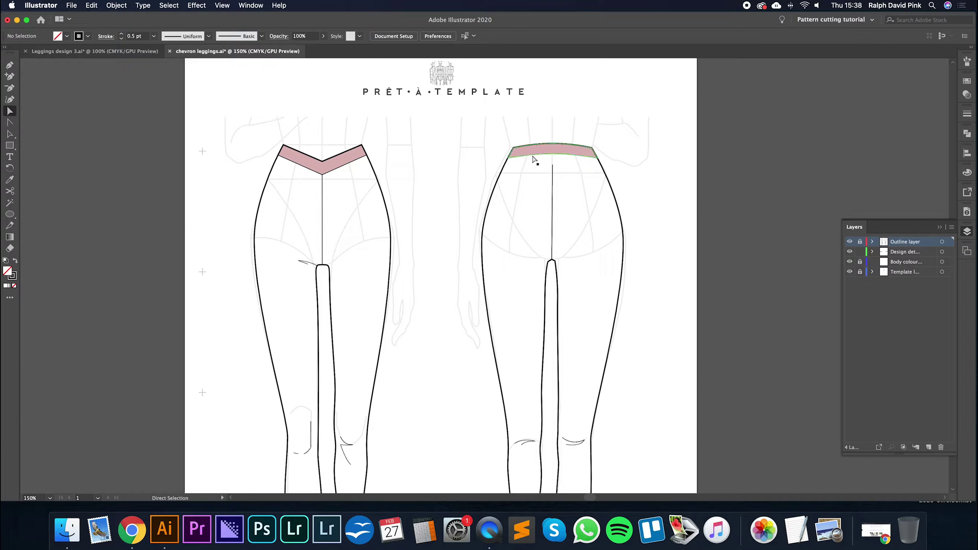
pyautogui.click(342, 170)
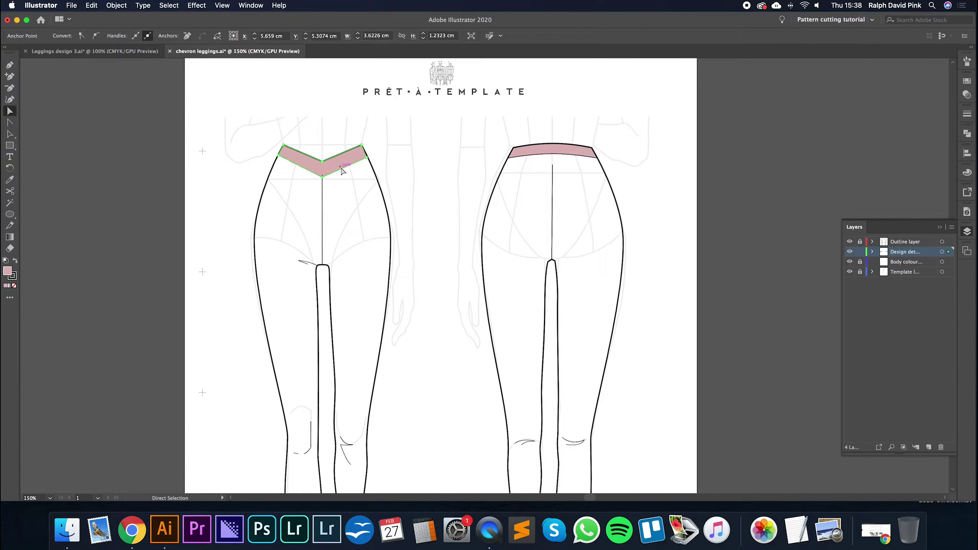
pyautogui.moveTo(365, 157); pyautogui.dragTo(370, 162)
pyautogui.click(322, 177)
pyautogui.moveTo(278, 156); pyautogui.dragTo(279, 165)
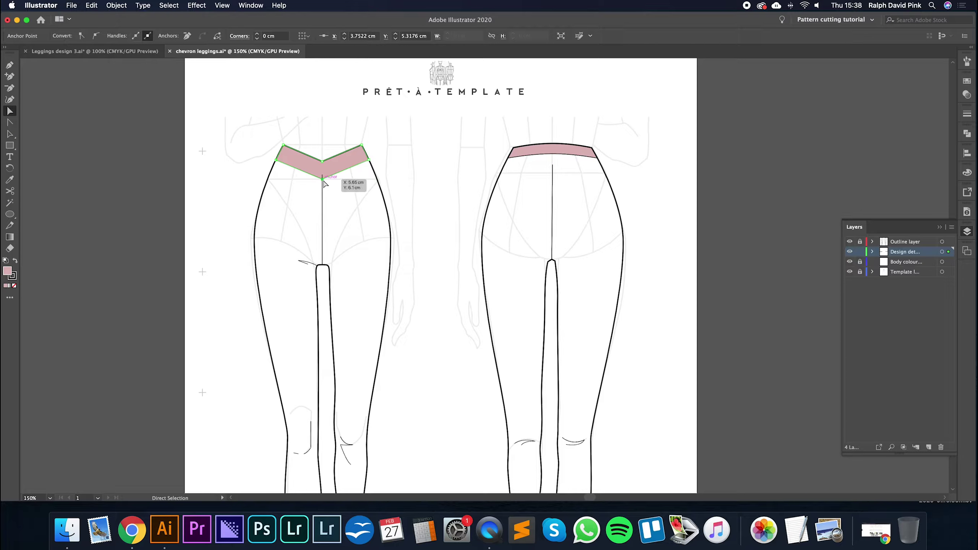
pyautogui.click(400, 167)
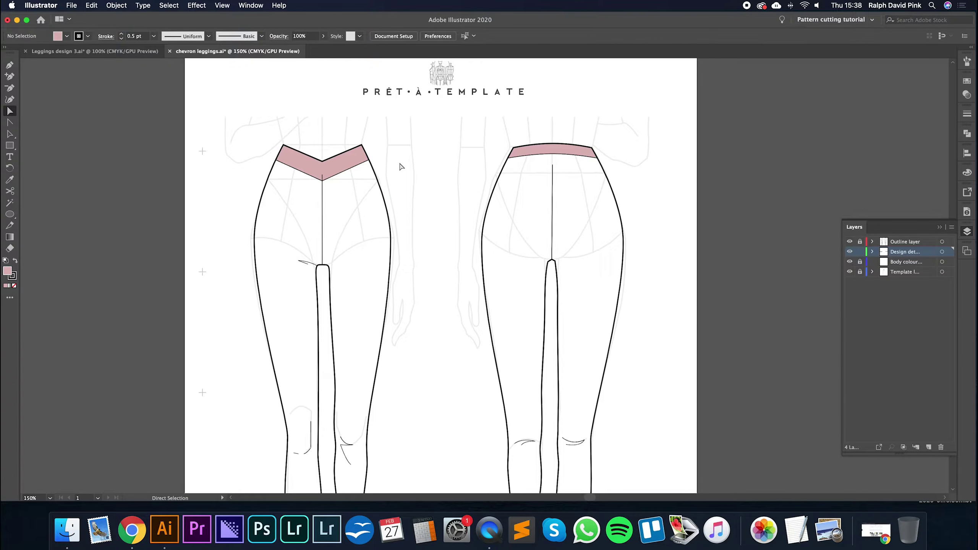
# Step: Nudge the front waistband's lower points so the lower edge runs evenly parallel to the upper V, and deselect it
pyautogui.click(352, 169)
pyautogui.press('Up')
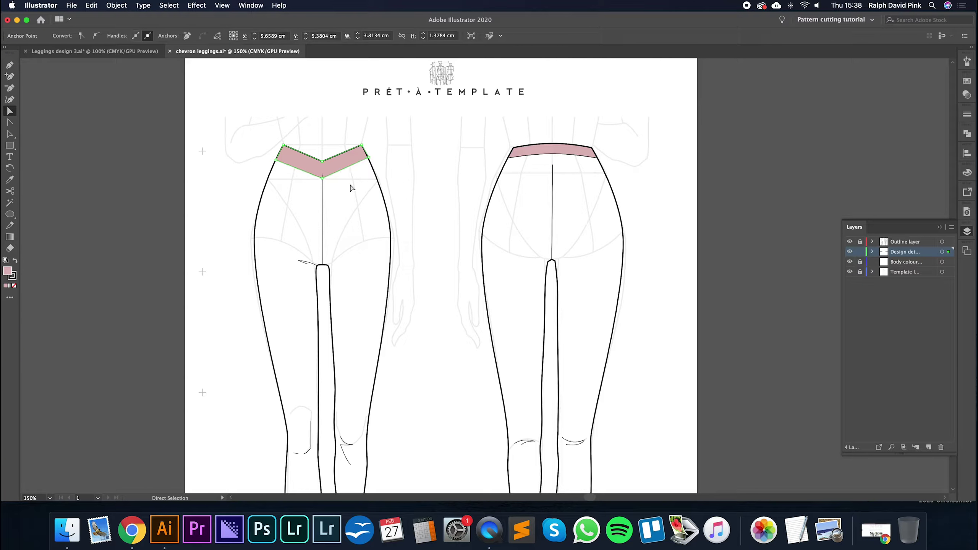
pyautogui.press('Up')
pyautogui.press('Up')
pyautogui.click(322, 177)
pyautogui.press('Down')
pyautogui.press('Down')
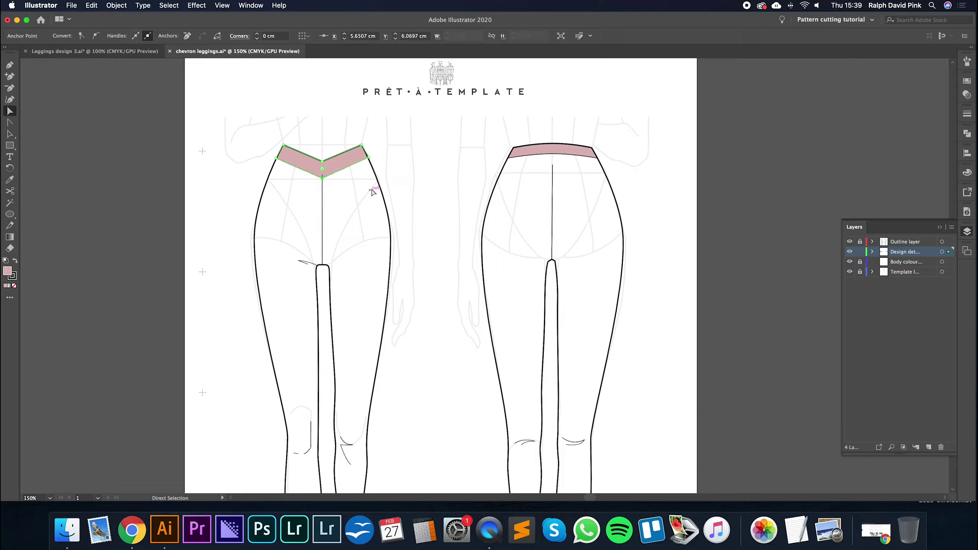
pyautogui.click(278, 158)
pyautogui.click(413, 175)
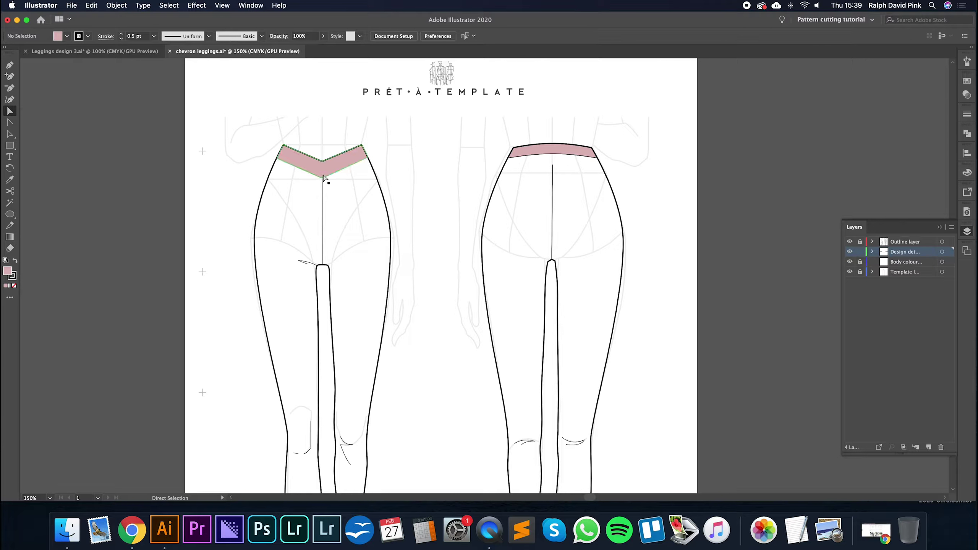
# Step: Deepen the back waistband by moving its lower corners and lower centre point down along the outline
pyautogui.hscroll(5, 437, 196)
pyautogui.scroll(2, 437, 197)
pyautogui.click(456, 174)
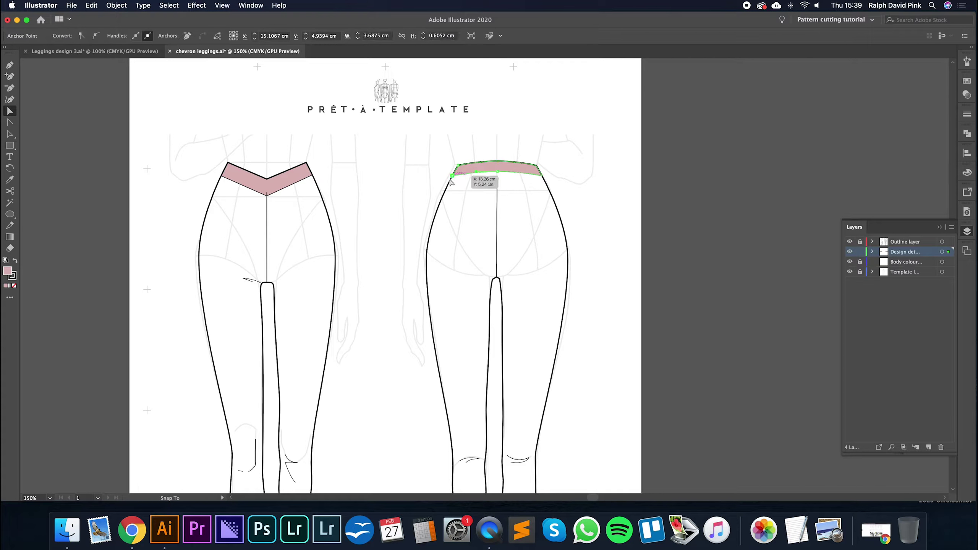
pyautogui.click(451, 180)
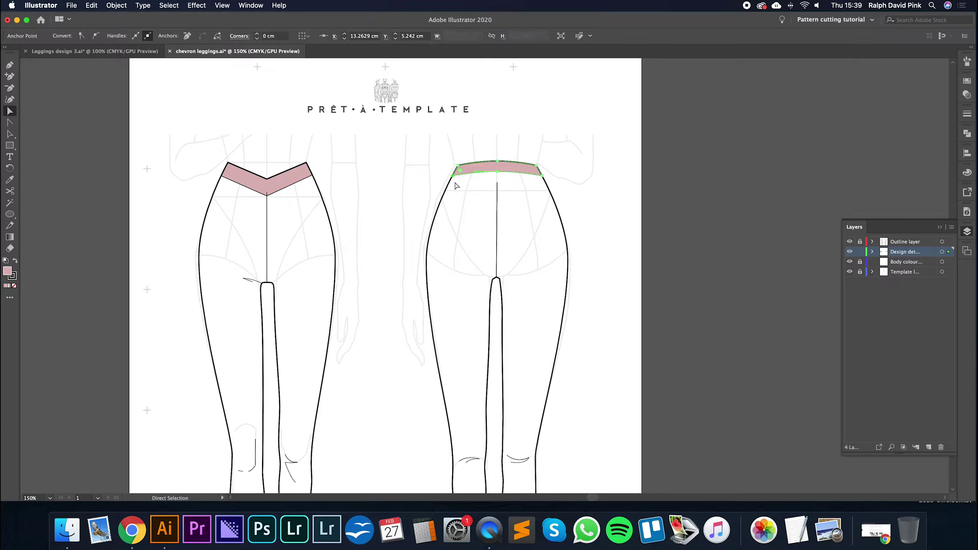
pyautogui.click(544, 178)
pyautogui.click(497, 172)
pyautogui.press('Down')
pyautogui.press('Down')
pyautogui.click(548, 187)
pyautogui.click(564, 188)
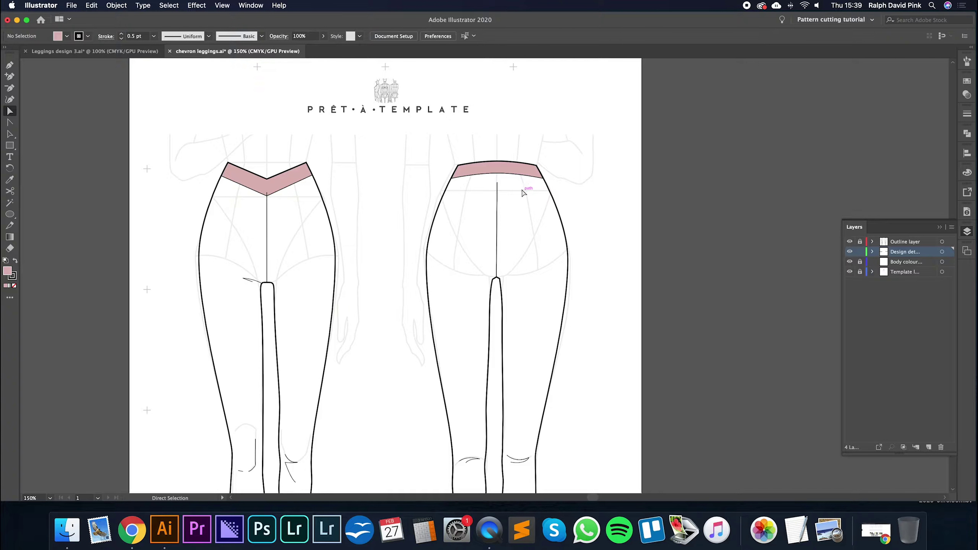
# Step: Fine-tune the back waistband's lower corners and centre point for an even curved lower edge that meets the side outlines
pyautogui.click(452, 179)
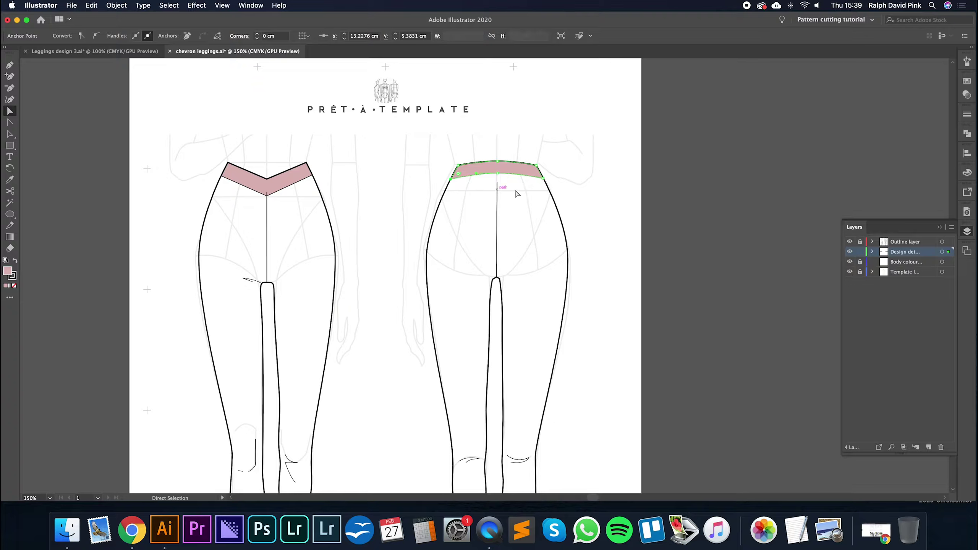
pyautogui.click(543, 179)
pyautogui.click(497, 174)
pyautogui.press('Right')
pyautogui.press('Down')
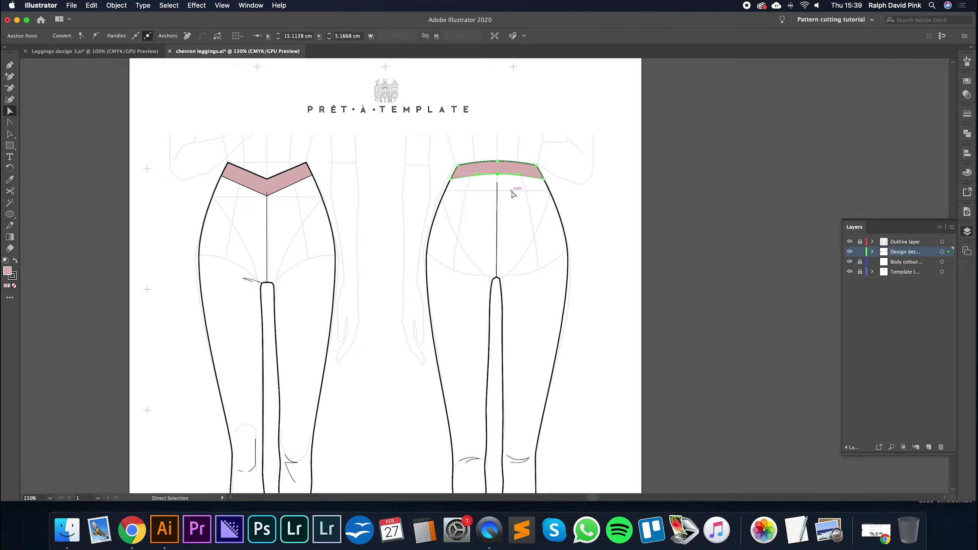
pyautogui.press('Down')
pyautogui.click(451, 179)
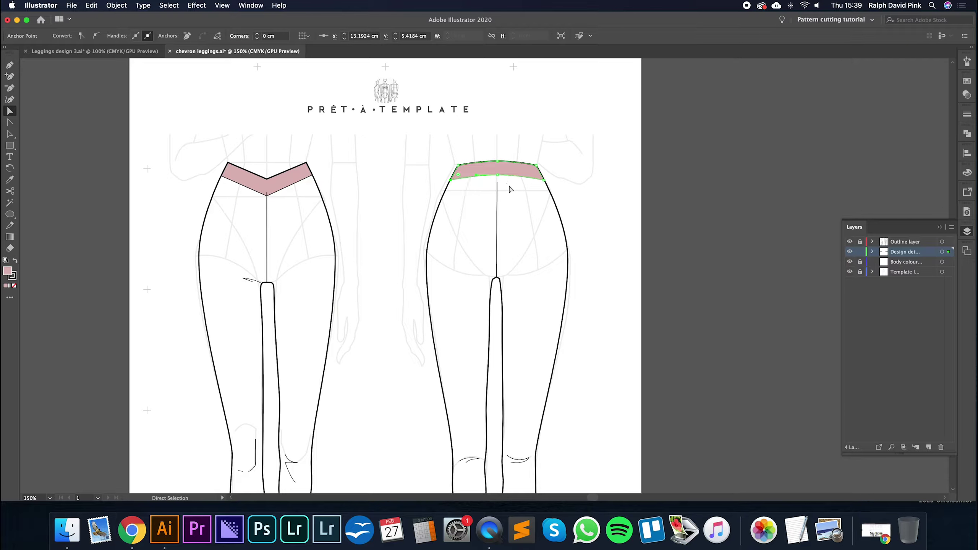
pyautogui.click(517, 213)
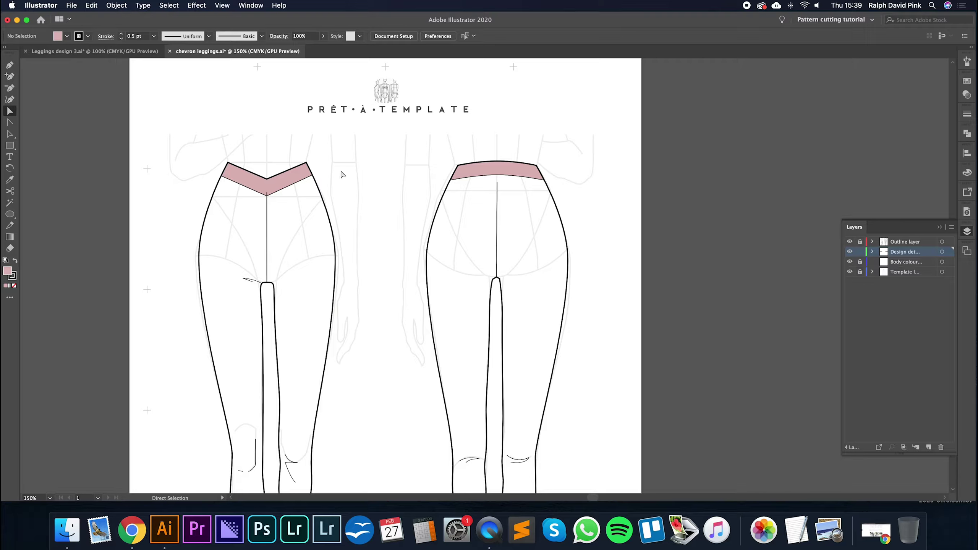
# Step: Draw the reference design's wrap line on the front waistband, from its upper right corner through the V centre to the lower left edge
pyautogui.click(144, 55)
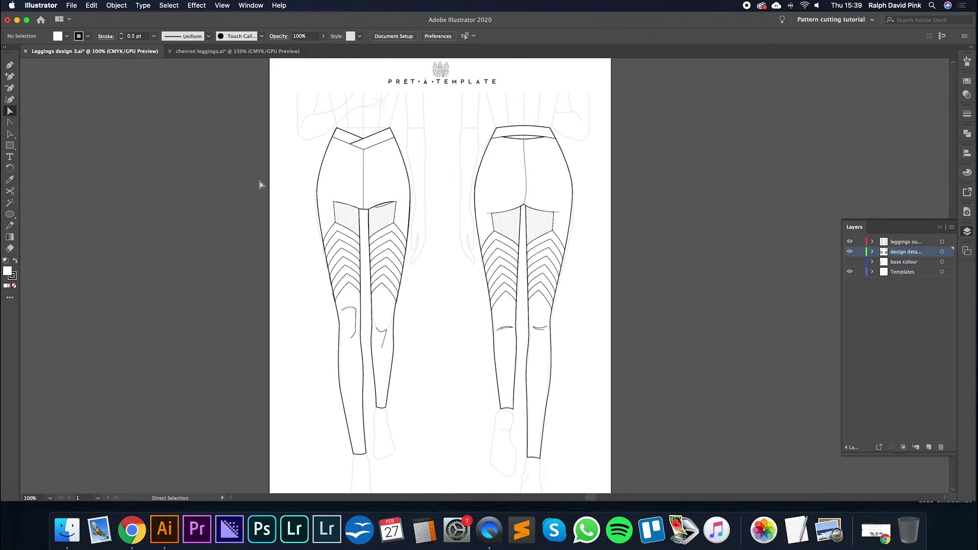
pyautogui.click(222, 52)
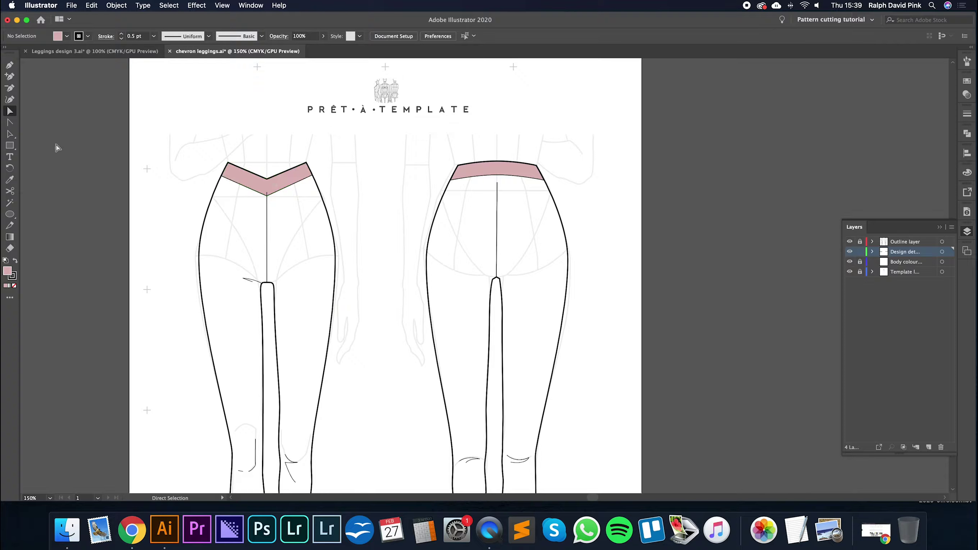
pyautogui.click(9, 133)
pyautogui.moveTo(265, 179); pyautogui.dragTo(246, 187)
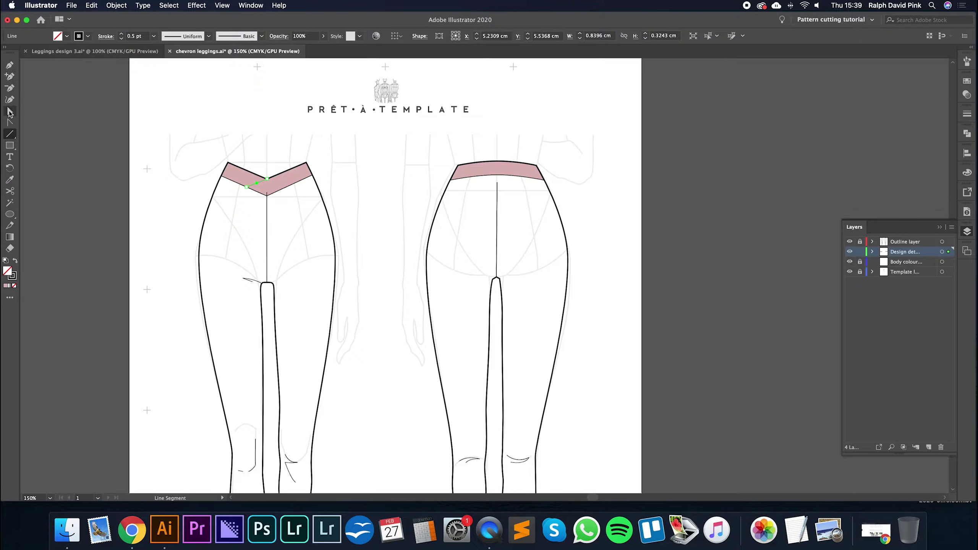
pyautogui.click(9, 111)
pyautogui.moveTo(267, 180); pyautogui.dragTo(307, 163)
pyautogui.moveTo(247, 188); pyautogui.dragTo(247, 188)
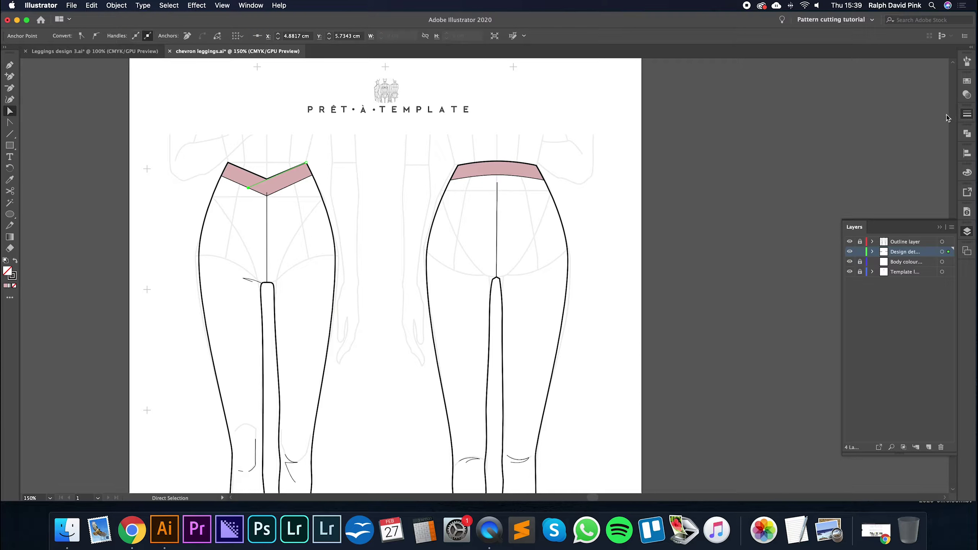
# Step: Set the front waistband wrap line's stroke weight to 1.265 pt and deselect it
pyautogui.click(967, 114)
pyautogui.click(898, 123)
pyautogui.write('1.265')
pyautogui.press('Return')
pyautogui.click(357, 184)
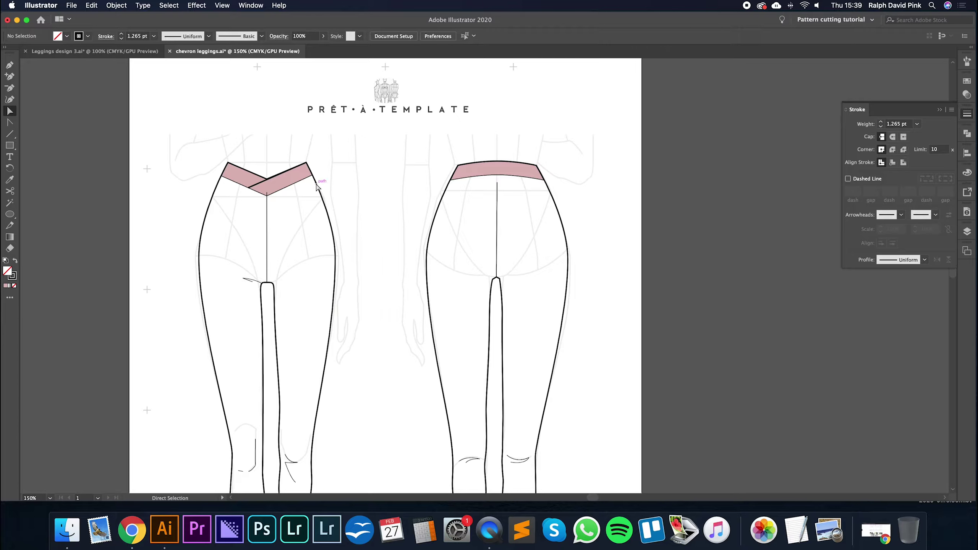
# Step: Fine-tune the wrap line's lower end so it sits exactly on the front waistband's lower edge
pyautogui.click(249, 188)
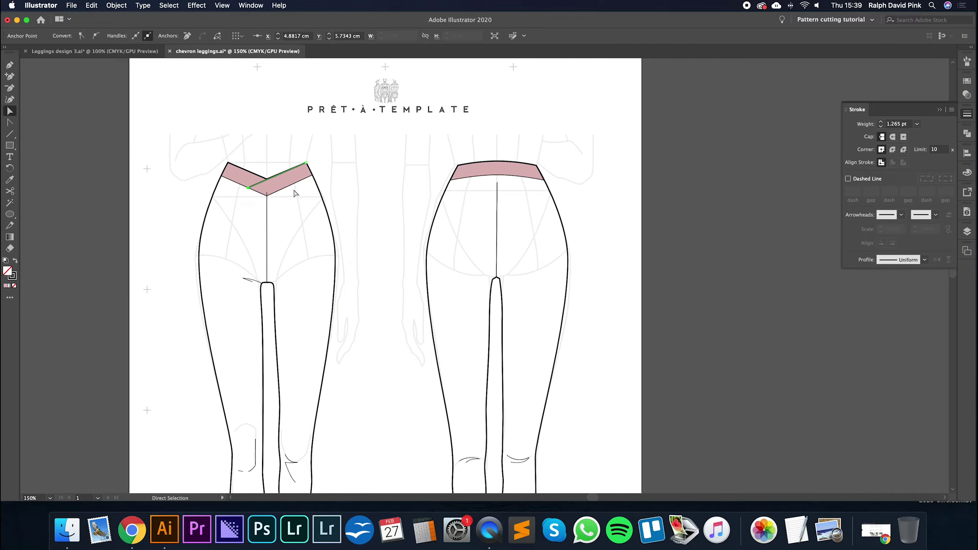
pyautogui.click(352, 185)
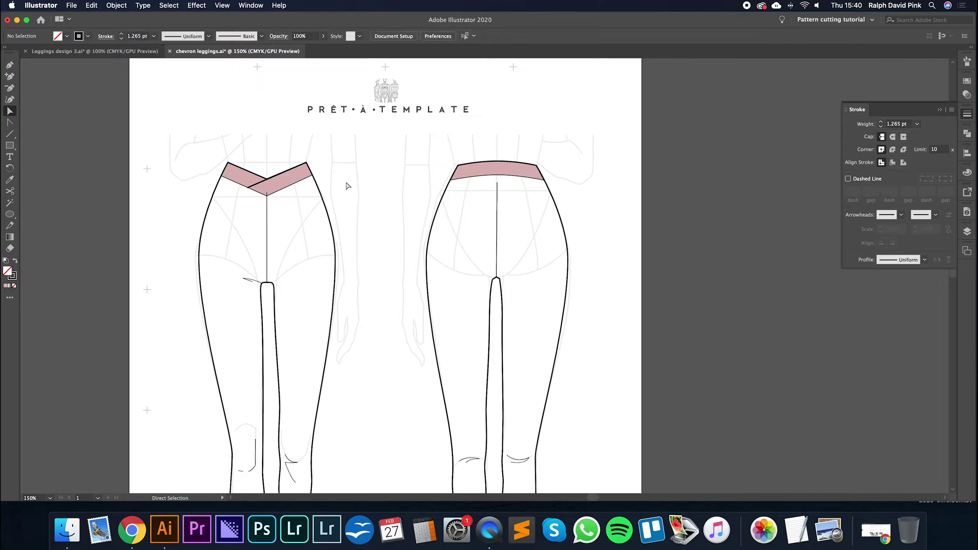
pyautogui.click(248, 188)
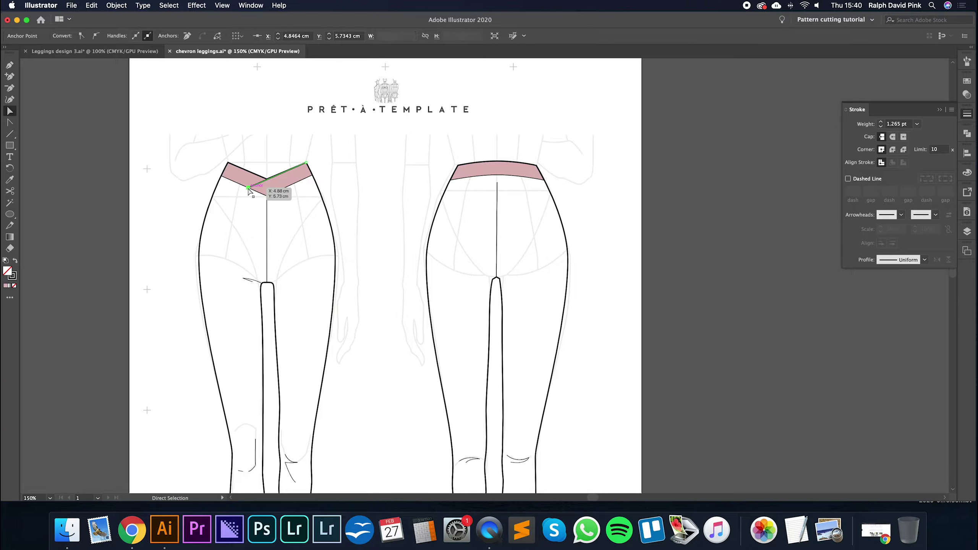
pyautogui.click(358, 169)
pyautogui.click(268, 183)
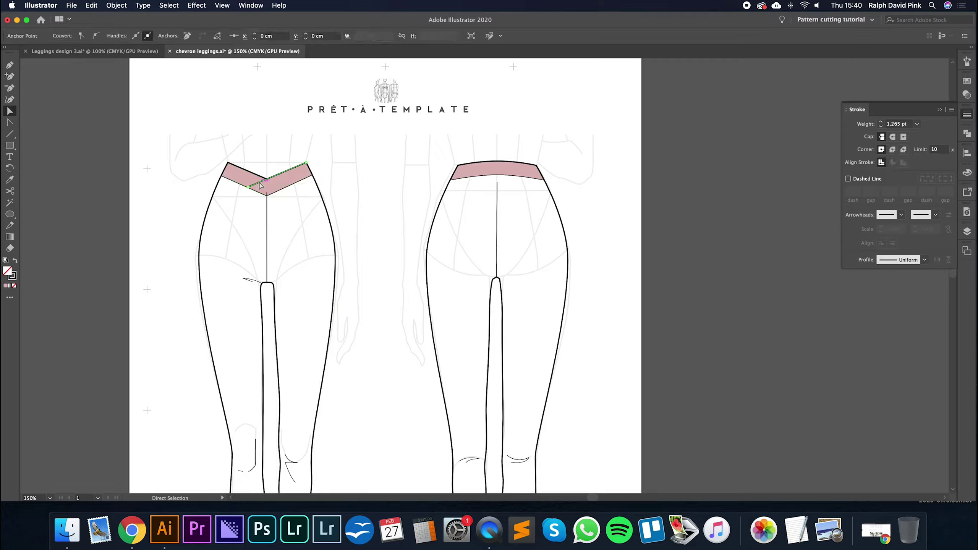
pyautogui.press('super+equal')
pyautogui.press('super+equal')
pyautogui.moveTo(425, 303)
pyautogui.mouseDown()
pyautogui.moveTo(404, 311)
pyautogui.moveTo(427, 301)
pyautogui.mouseUp()
pyautogui.click(480, 330)
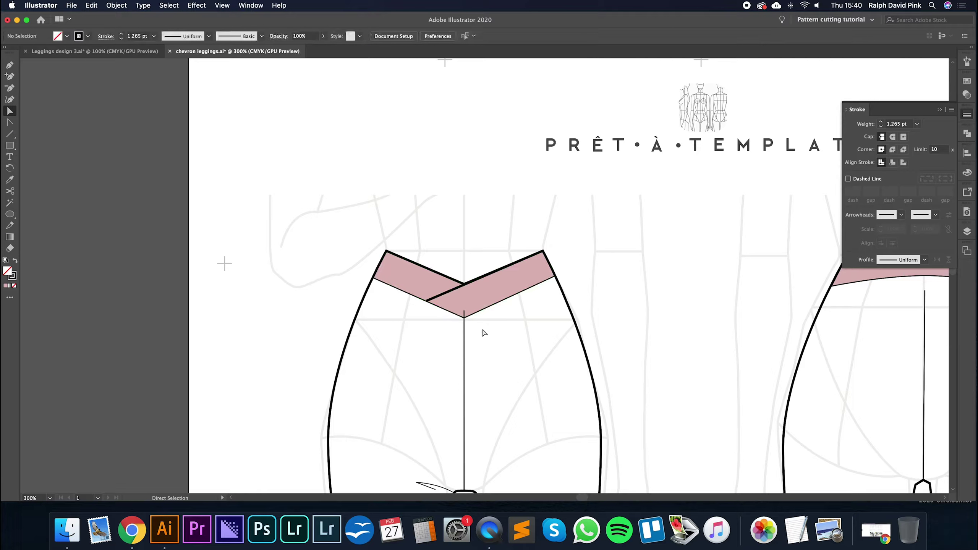
# Step: Give the wrap line's stroke a round cap
pyautogui.click(456, 288)
pyautogui.click(893, 137)
pyautogui.click(655, 285)
pyautogui.press('super+minus')
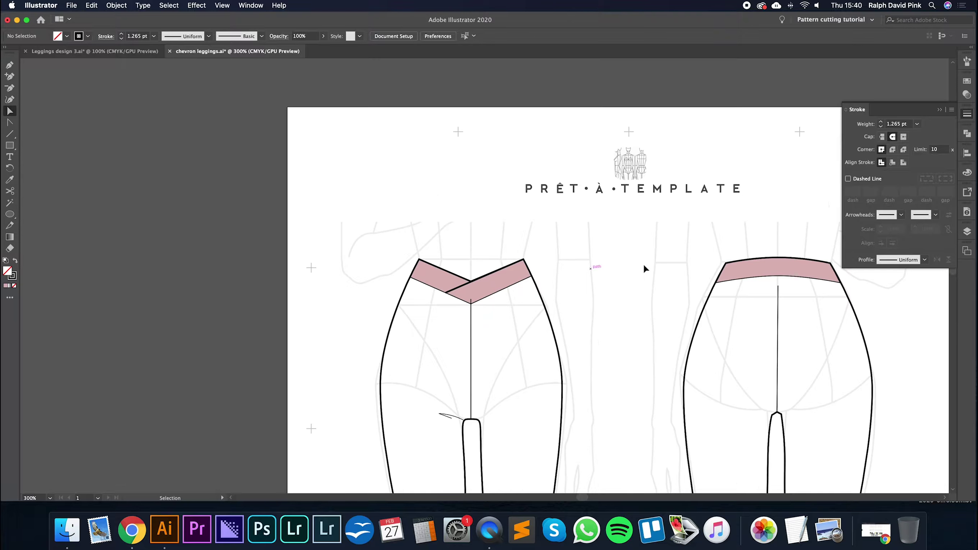
pyautogui.press('super+minus')
pyautogui.press('super+minus')
pyautogui.moveTo(594, 314); pyautogui.dragTo(526, 258)
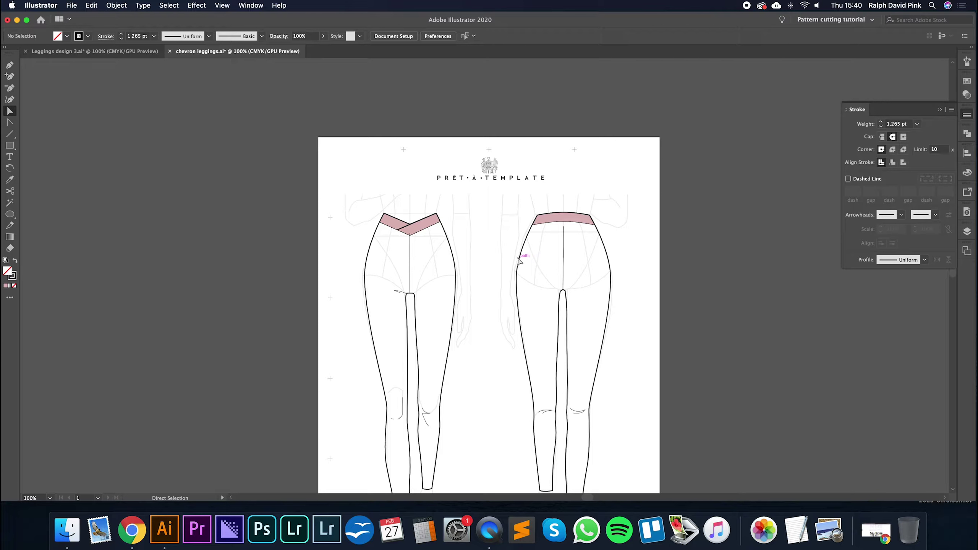
pyautogui.click(938, 110)
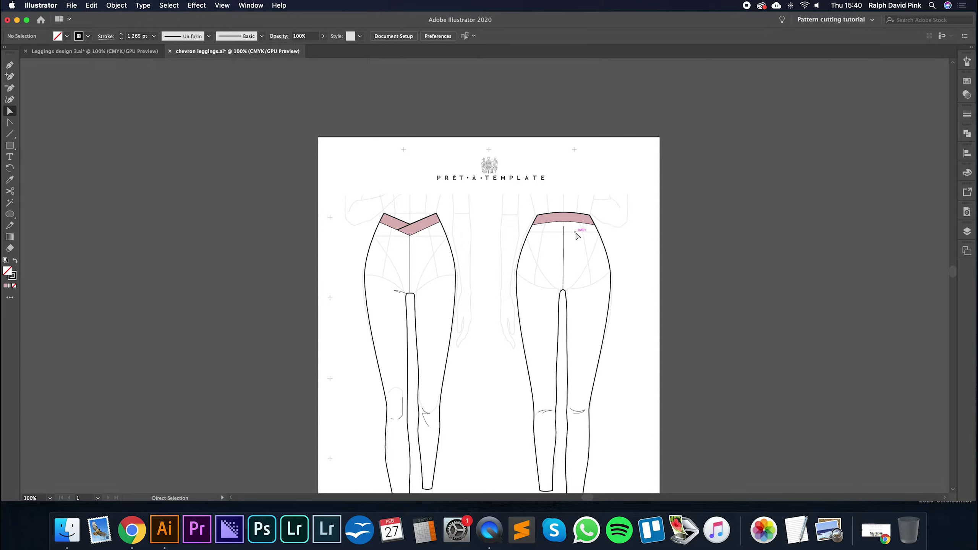
# Step: Draw a closed four-point shape about 2.5 cm wide under the back waistband's lower edge, following the reference design, centred on the back seam
pyautogui.click(154, 51)
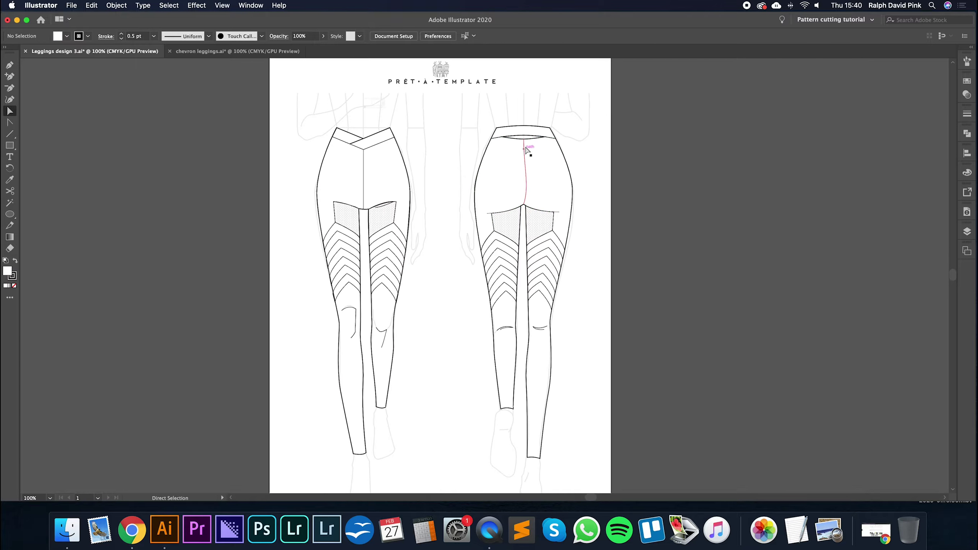
pyautogui.click(224, 52)
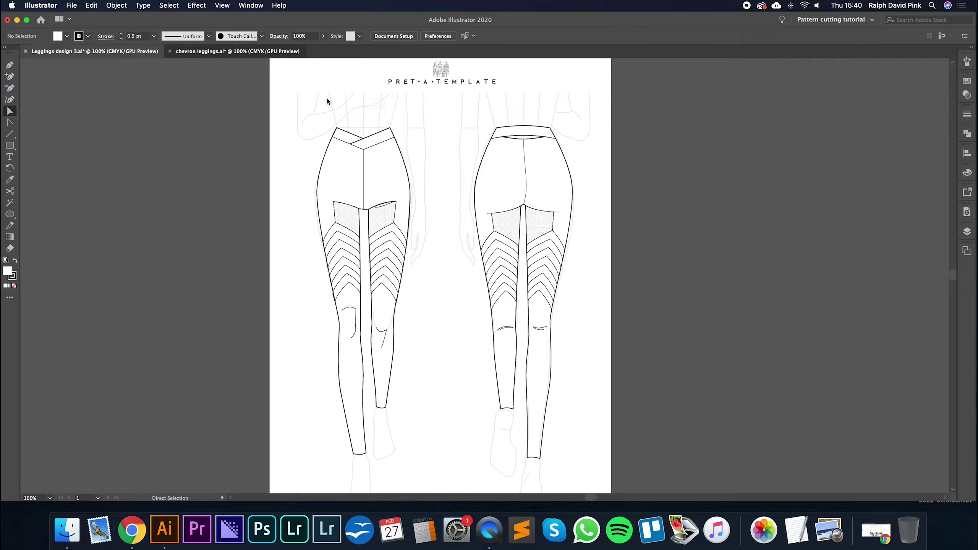
pyautogui.press('super+plus')
pyautogui.press('super+plus')
pyautogui.moveTo(589, 205); pyautogui.dragTo(497, 244)
pyautogui.click(10, 65)
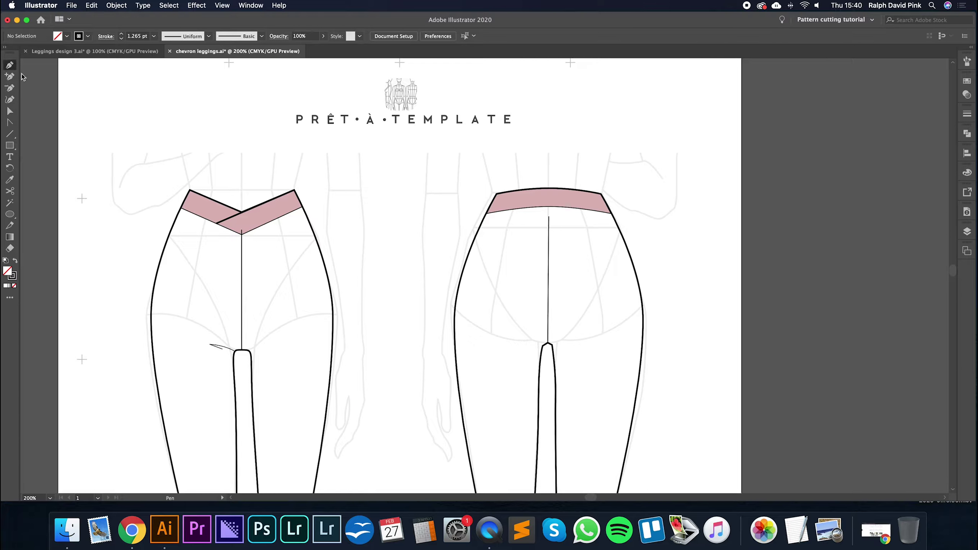
pyautogui.click(510, 210)
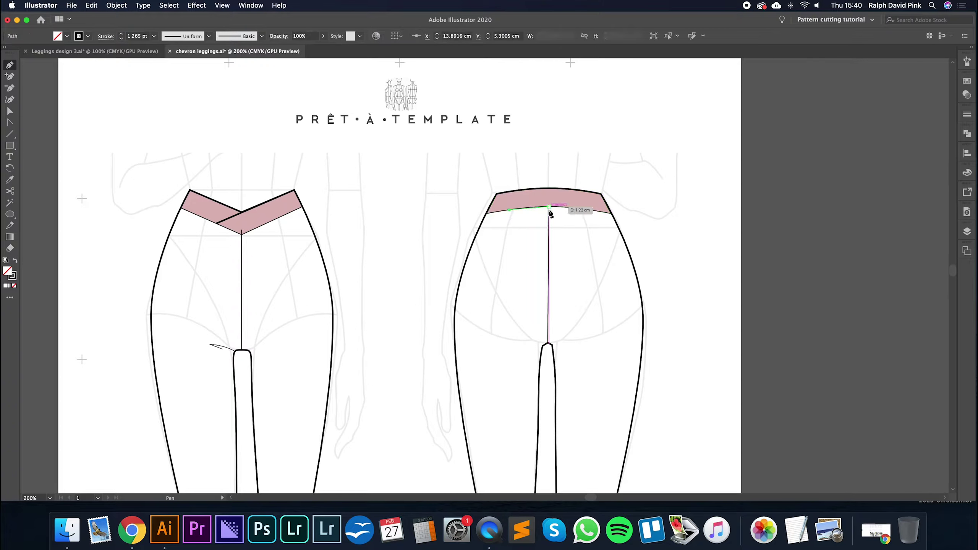
pyautogui.click(548, 207)
pyautogui.click(591, 210)
pyautogui.click(548, 216)
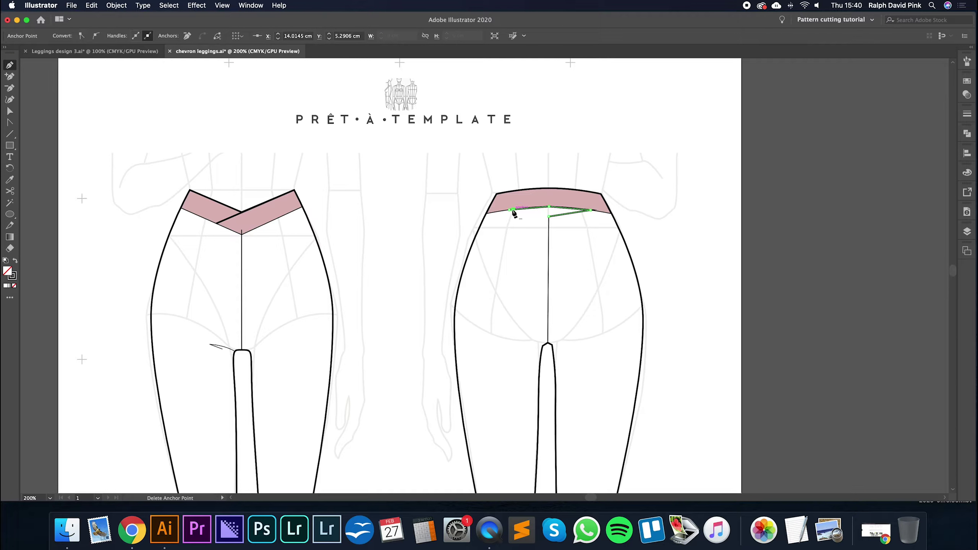
pyautogui.press('super+grave')
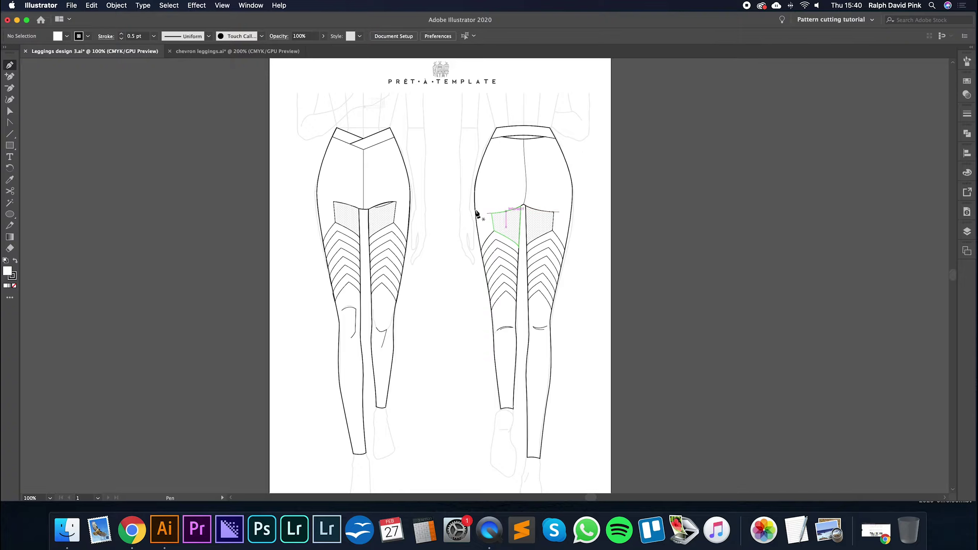
pyautogui.hotkey('ctrl', 'Tab')
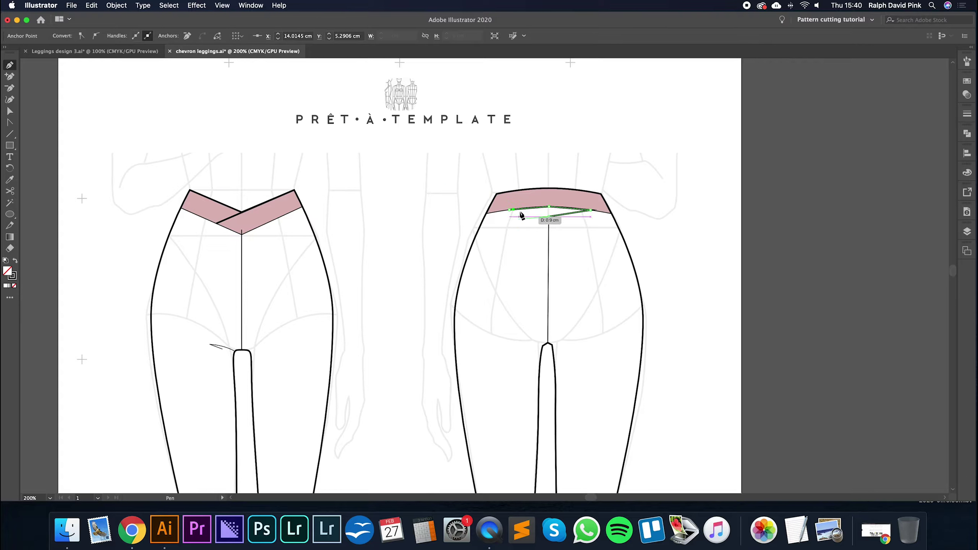
pyautogui.click(510, 210)
# Step: Curve the lower edge of the shape under the back waistband into a smooth arc and give its stroke round corners
pyautogui.hotkey('shift', 'c')
pyautogui.moveTo(549, 216)
pyautogui.mouseDown()
pyautogui.moveTo(530, 216)
pyautogui.moveTo(564, 207)
pyautogui.mouseUp()
pyautogui.press('a')
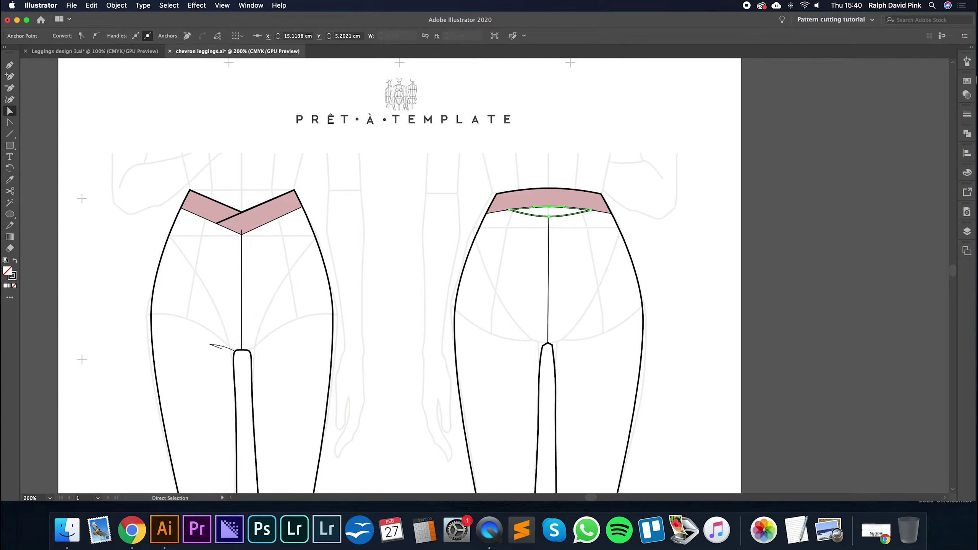
pyautogui.click(966, 114)
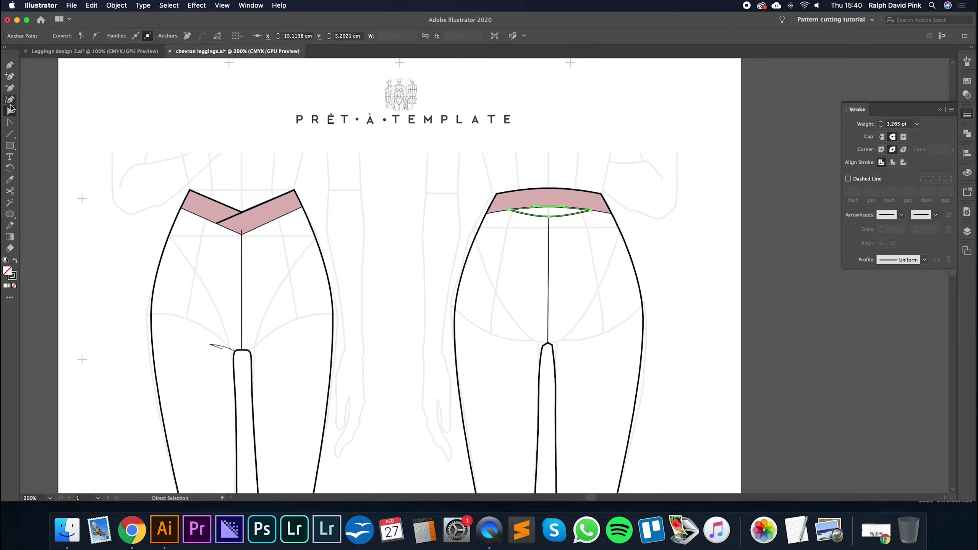
pyautogui.click(649, 179)
# Step: Raise the lower centre point of the shape under the back waistband, making the shape about 0.24 cm high
pyautogui.click(585, 212)
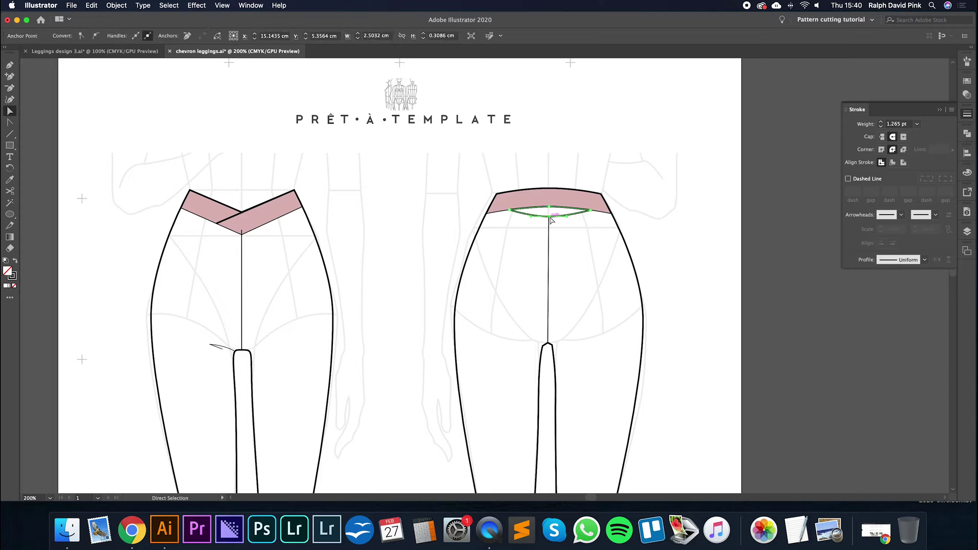
pyautogui.click(552, 229)
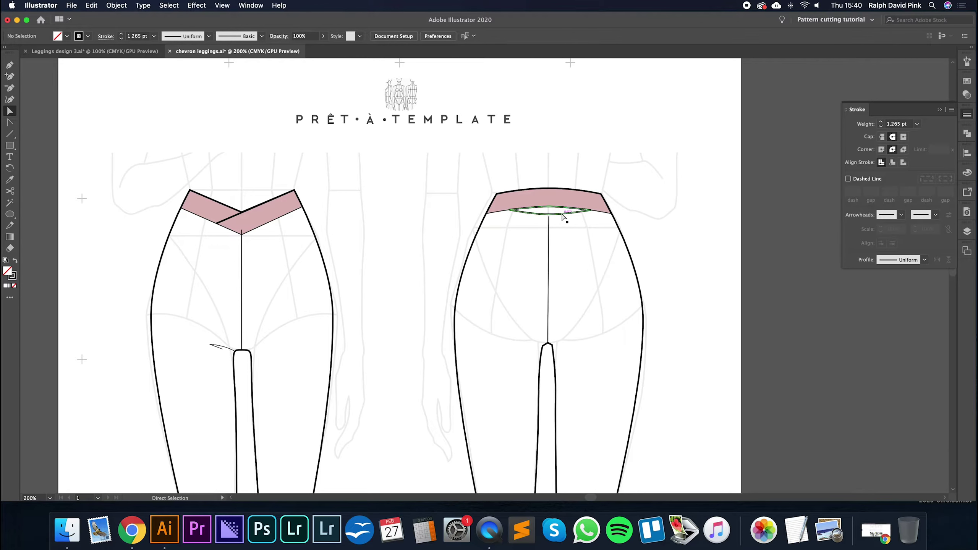
pyautogui.click(561, 213)
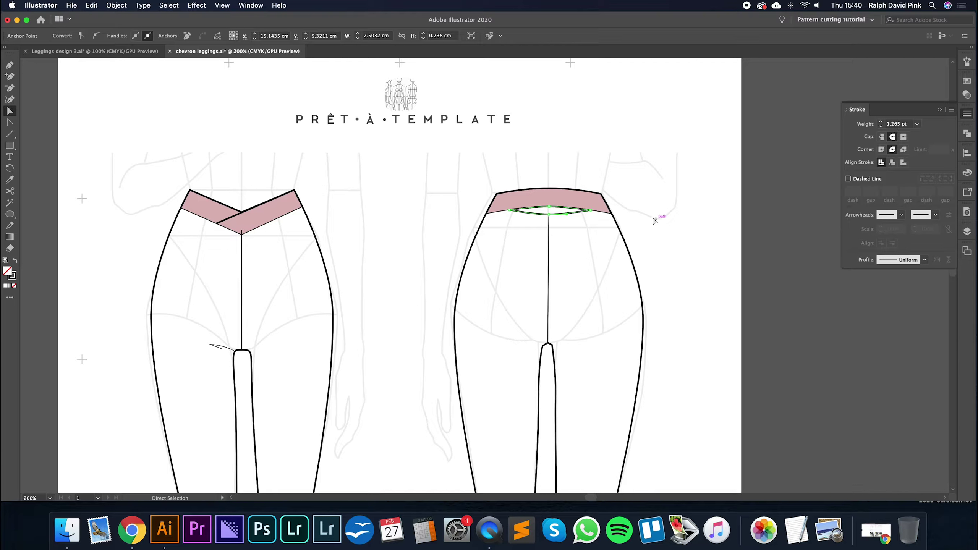
pyautogui.click(559, 219)
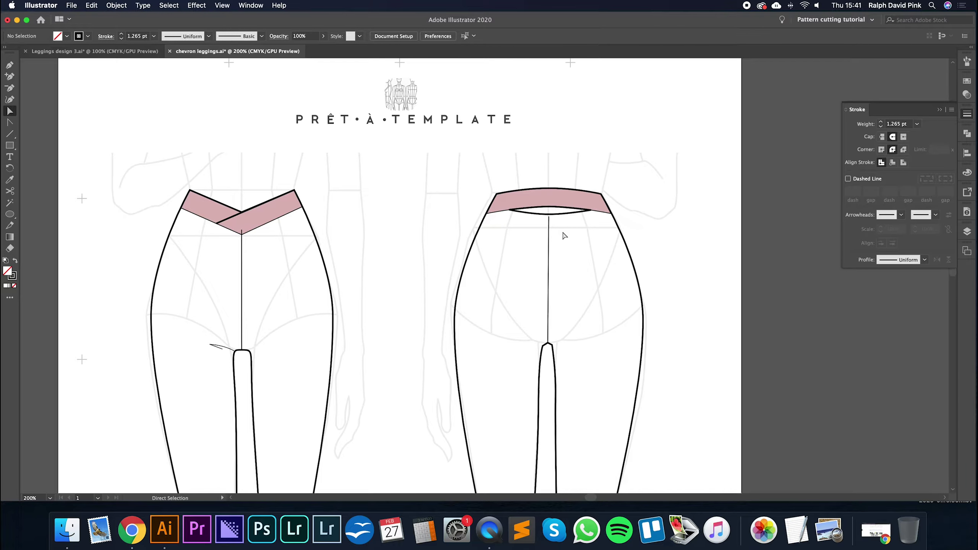
# Step: Unlock the outline layer, lock the design details layer, and move the upper ends of both centre seams to meet the waistband details
pyautogui.click(967, 234)
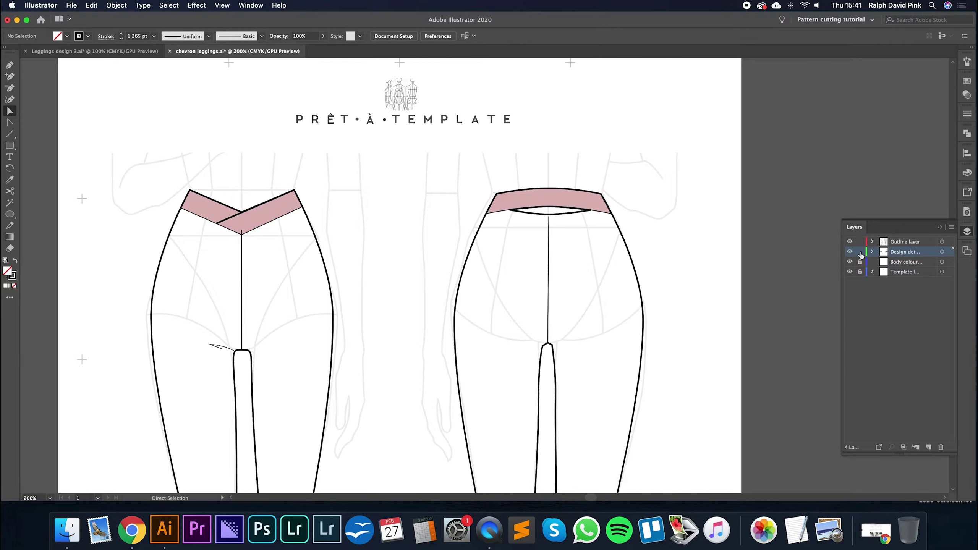
pyautogui.moveTo(548, 218)
pyautogui.mouseDown()
pyautogui.moveTo(554, 239)
pyautogui.moveTo(549, 215)
pyautogui.mouseUp()
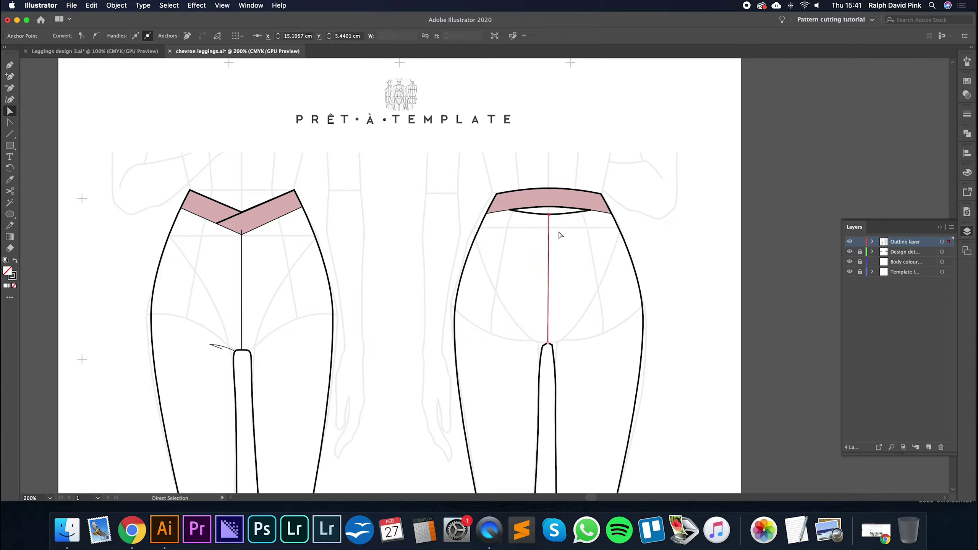
pyautogui.moveTo(241, 231); pyautogui.dragTo(241, 235)
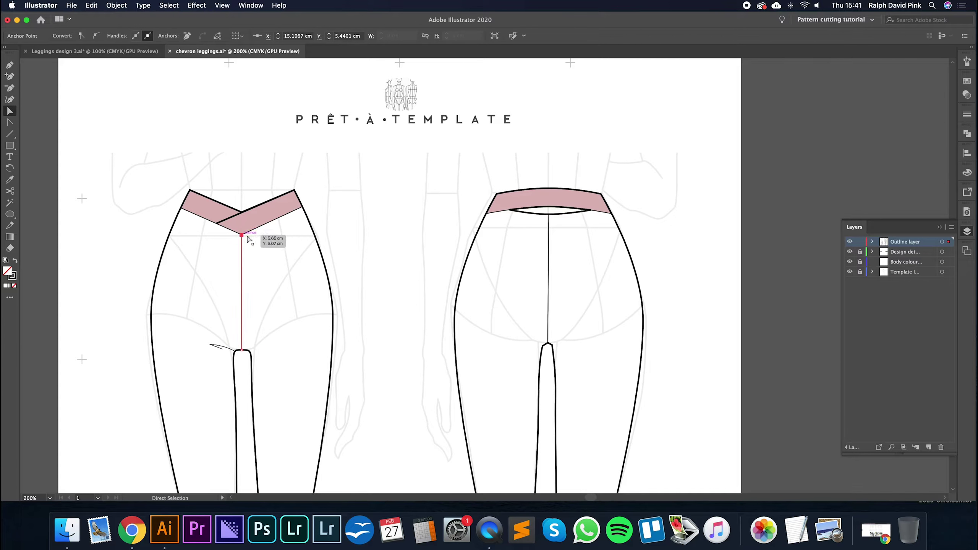
pyautogui.keyDown('super'); pyautogui.click(397, 238); pyautogui.keyUp('super')
# Step: Compare the crotch area and thighs with the reference design's upper thigh panels and chevron lines
pyautogui.press('super+minus')
pyautogui.moveTo(397, 237); pyautogui.dragTo(327, 184)
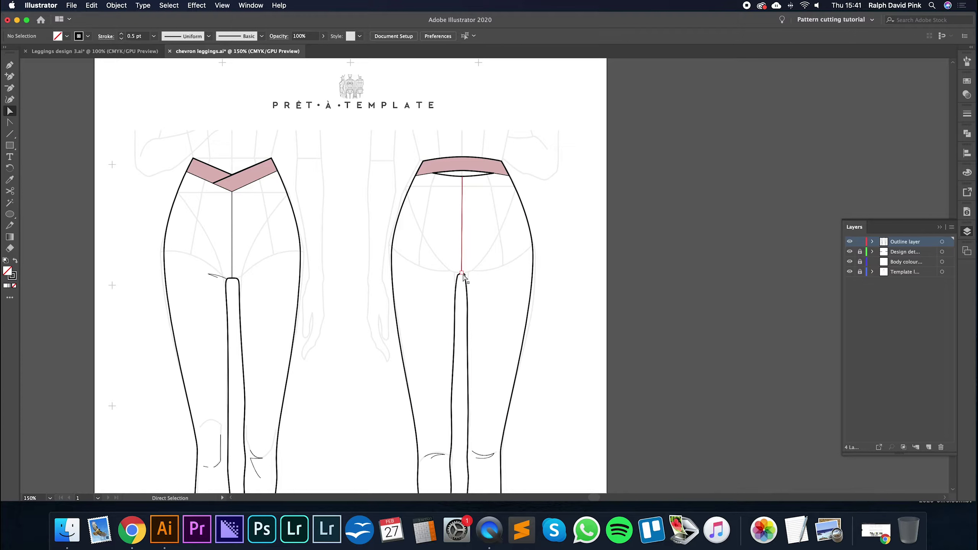
pyautogui.click(125, 54)
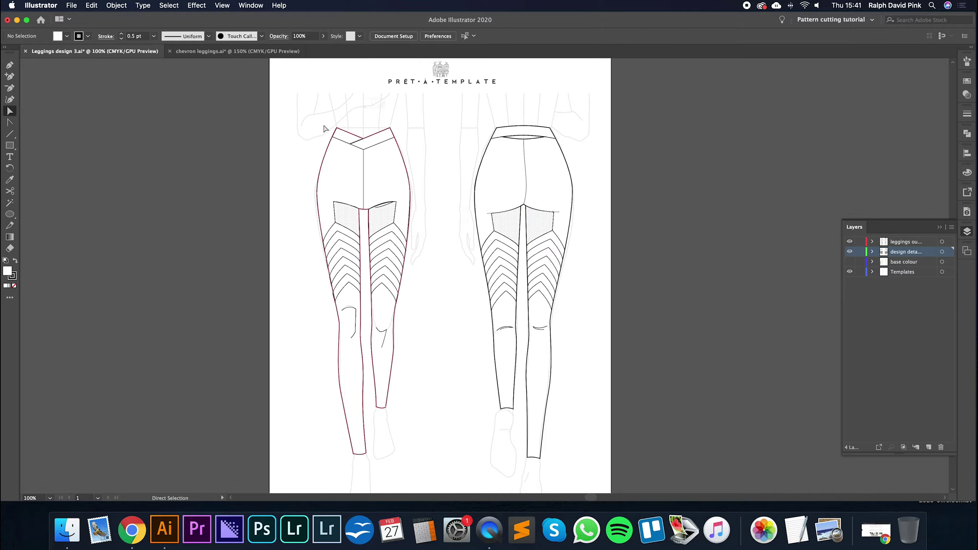
pyautogui.click(238, 51)
pyautogui.hscroll(-2, 479, 279)
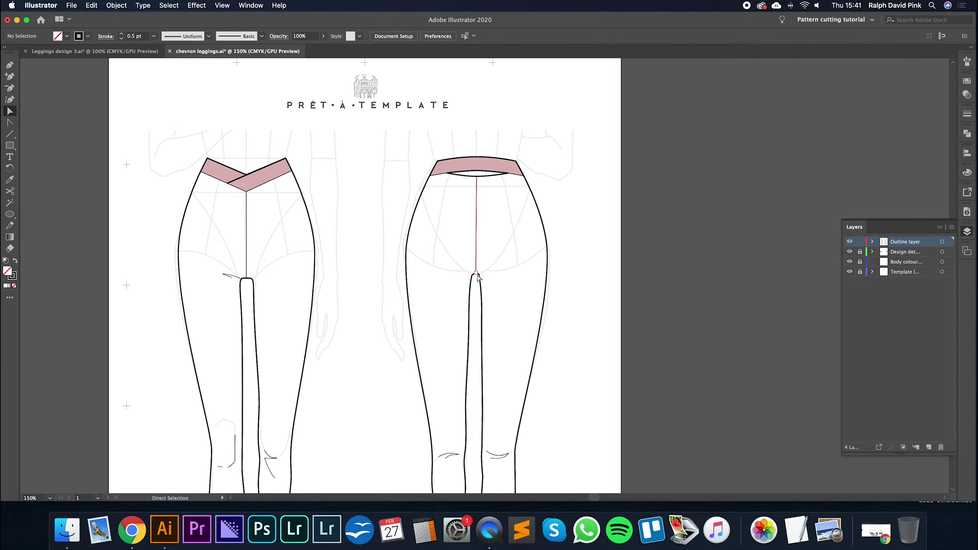
pyautogui.scroll(-1, 485, 253)
pyautogui.click(133, 52)
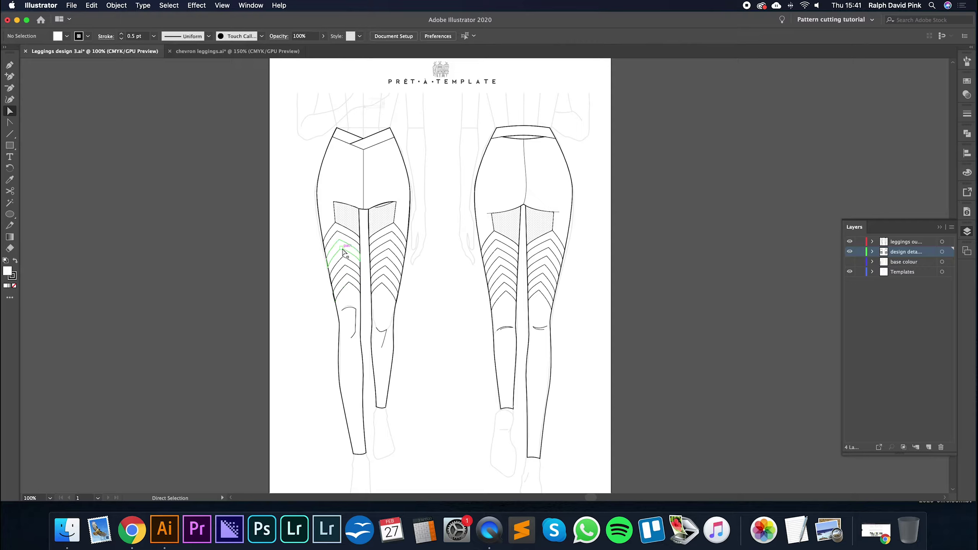
pyautogui.click(207, 52)
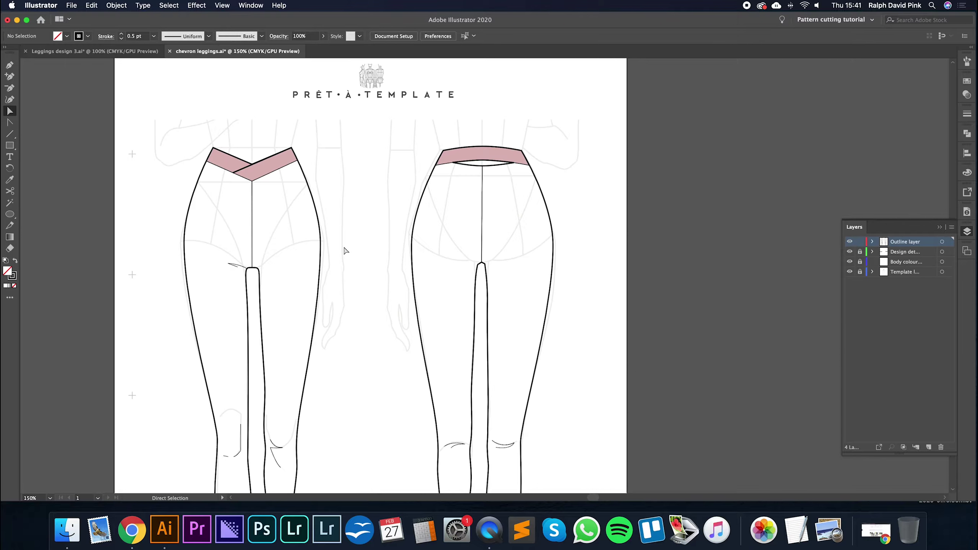
# Step: Draw a straight line with the Pen tool down the middle of the front view's left thigh to just above the knee
pyautogui.hscroll(-3, 360, 264)
pyautogui.scroll(-2, 360, 264)
pyautogui.press('p')
pyautogui.click(257, 223)
pyautogui.click(285, 373)
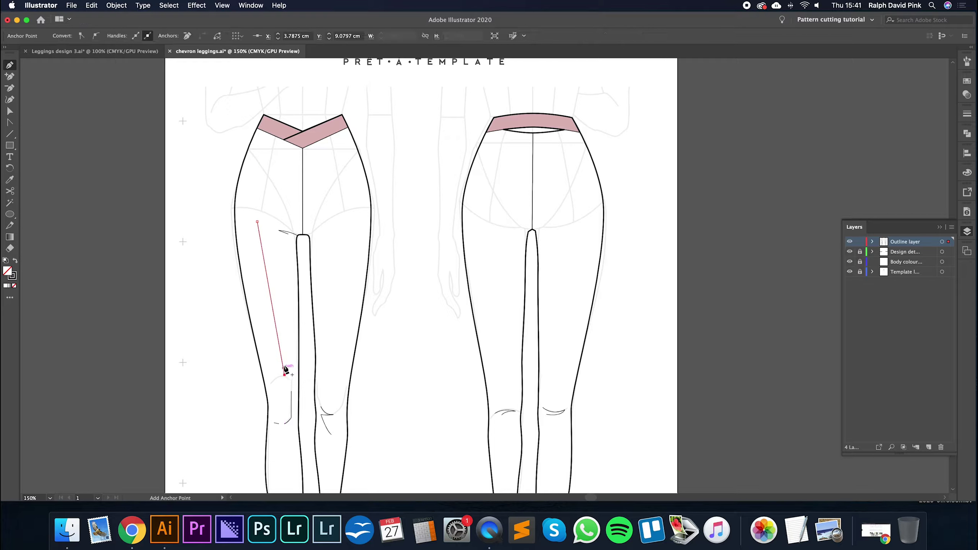
# Step: Redraw the straight guide line with the Pen tool down the left thigh of the front view, about 6.2 cm long, ending just above the knee
pyautogui.press('a')
pyautogui.click(290, 296)
pyautogui.press('super+=')
pyautogui.press('space')
pyautogui.moveTo(209, 304); pyautogui.dragTo(321, 303)
pyautogui.press('a')
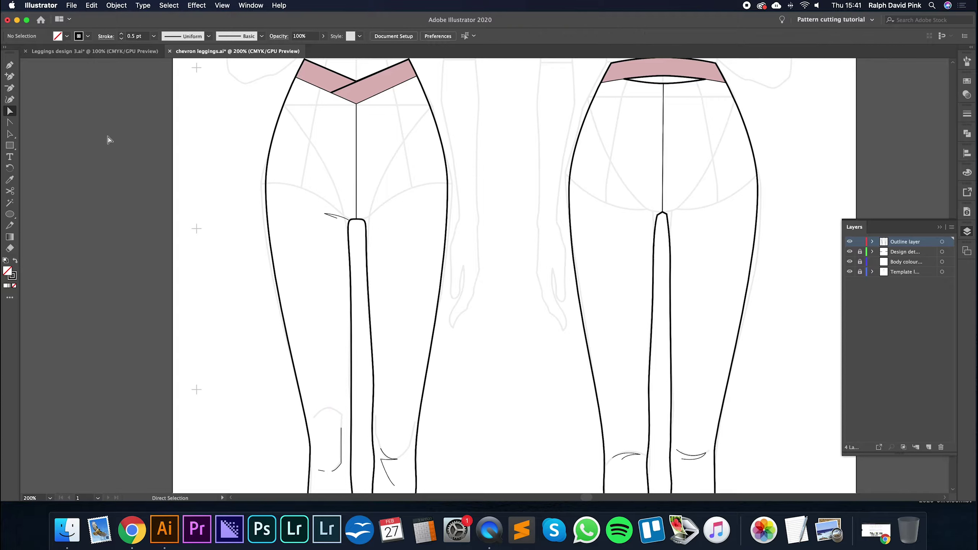
pyautogui.click(10, 67)
pyautogui.click(296, 213)
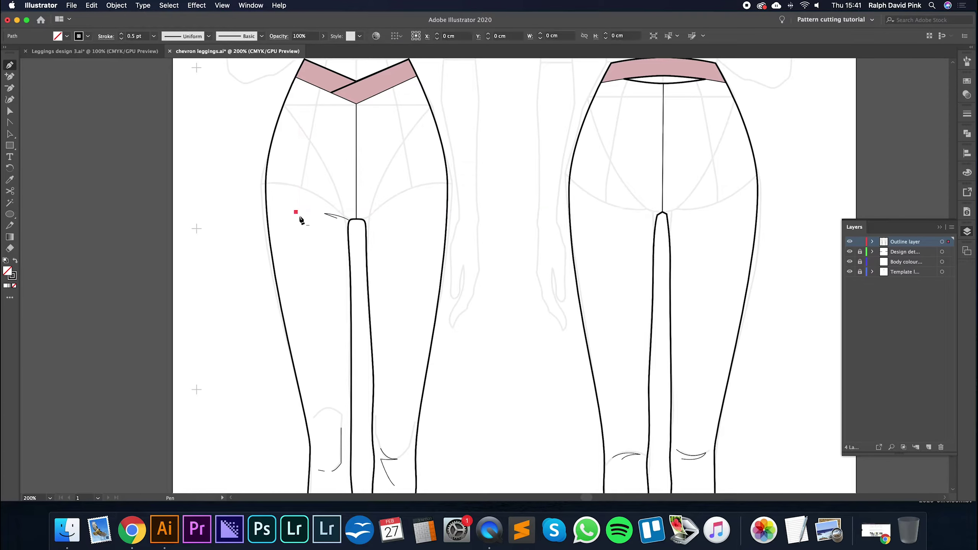
pyautogui.click(334, 410)
pyautogui.press('v')
pyautogui.click(327, 253)
# Step: Shift the upper end of the thigh guide line slightly towards the inner leg
pyautogui.moveTo(328, 272); pyautogui.dragTo(313, 276)
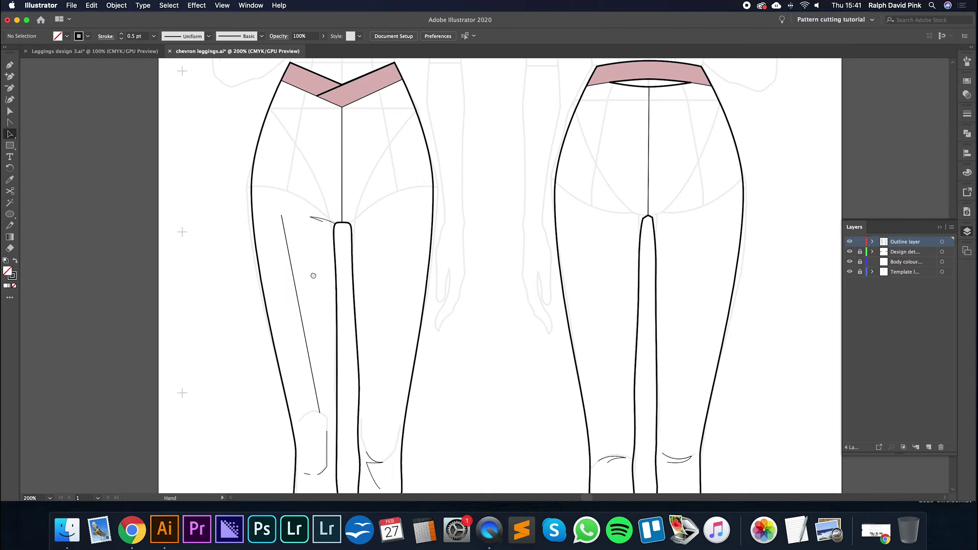
pyautogui.press('a')
pyautogui.moveTo(281, 212); pyautogui.dragTo(325, 229)
pyautogui.click(310, 236)
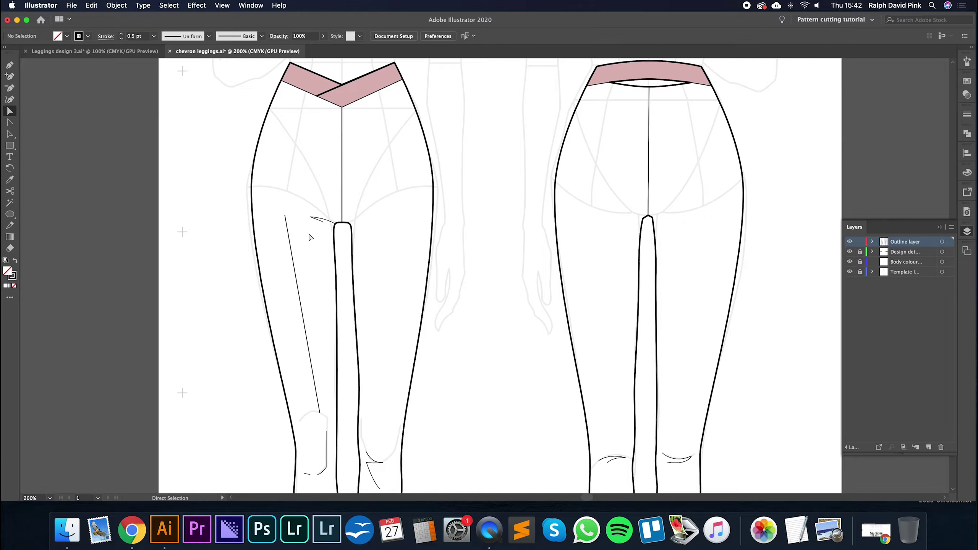
# Step: Check the reference design's chevrons and draw the first chevron's curved outer half from the upper thigh guide line to the outer leg edge
pyautogui.press('p')
pyautogui.click(140, 57)
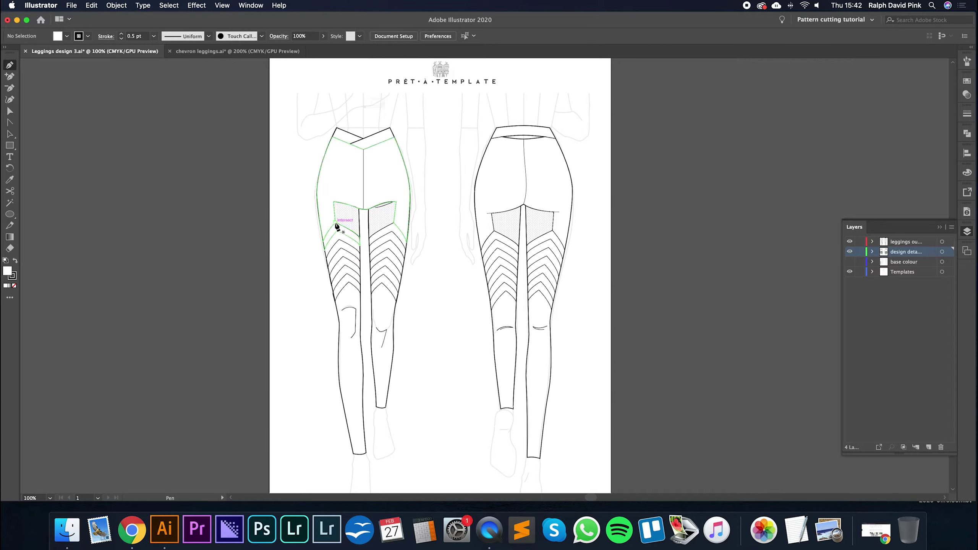
pyautogui.click(211, 51)
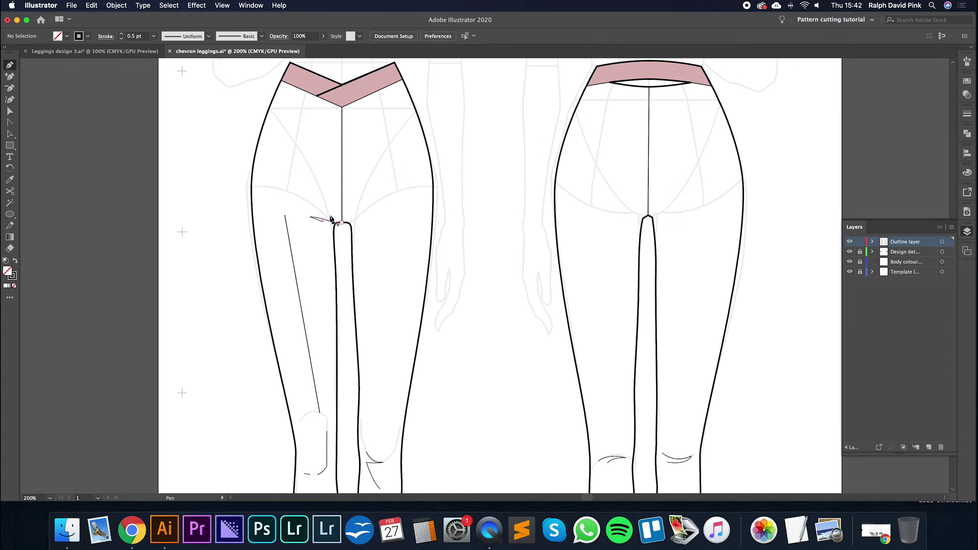
pyautogui.click(290, 243)
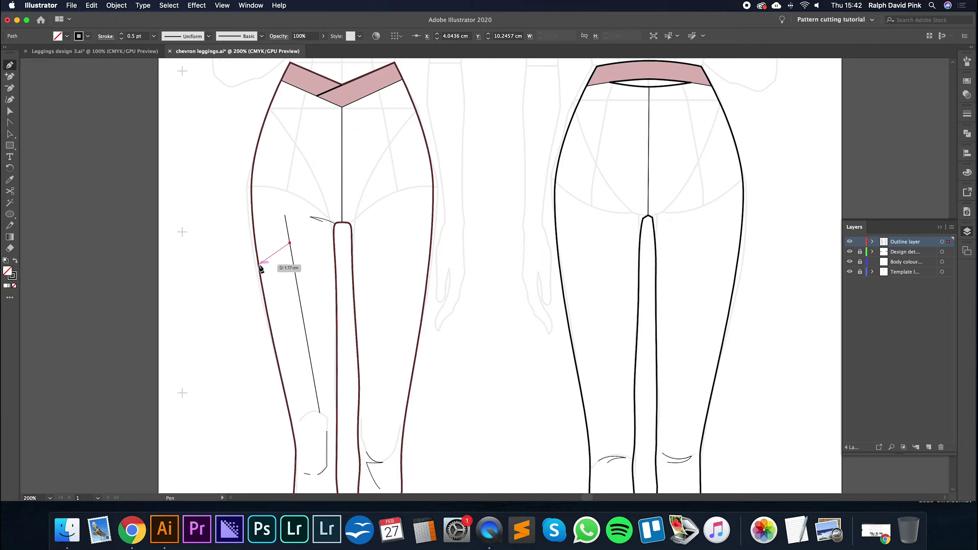
pyautogui.moveTo(259, 258); pyautogui.dragTo(256, 274)
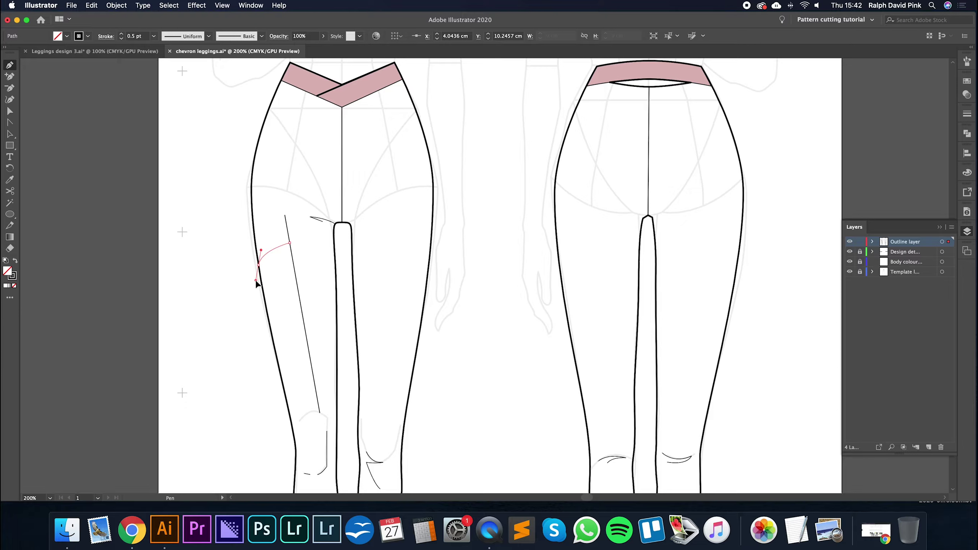
pyautogui.moveTo(256, 283); pyautogui.dragTo(257, 285)
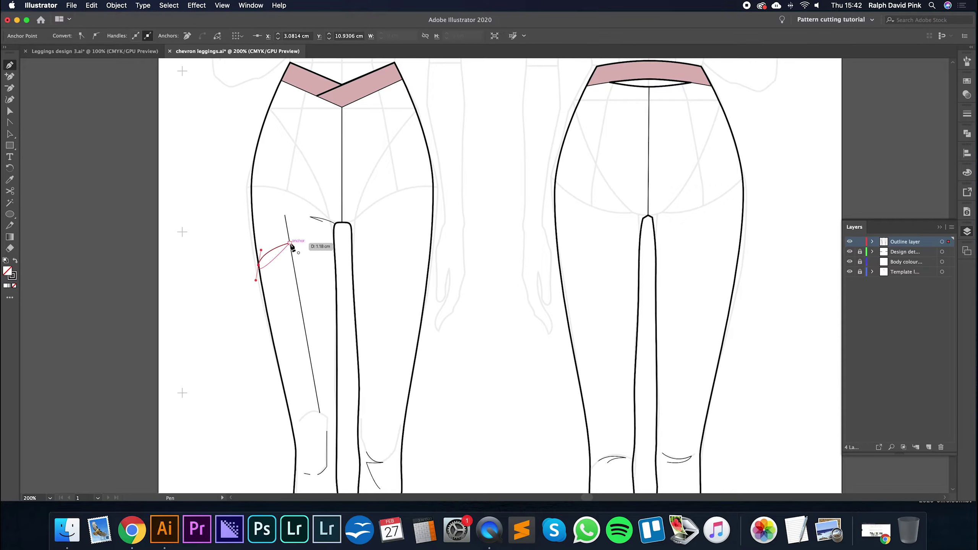
# Step: Move the outer end of the chevron curve slightly down along the outer leg outline
pyautogui.press('a')
pyautogui.click(276, 246)
pyautogui.click(270, 251)
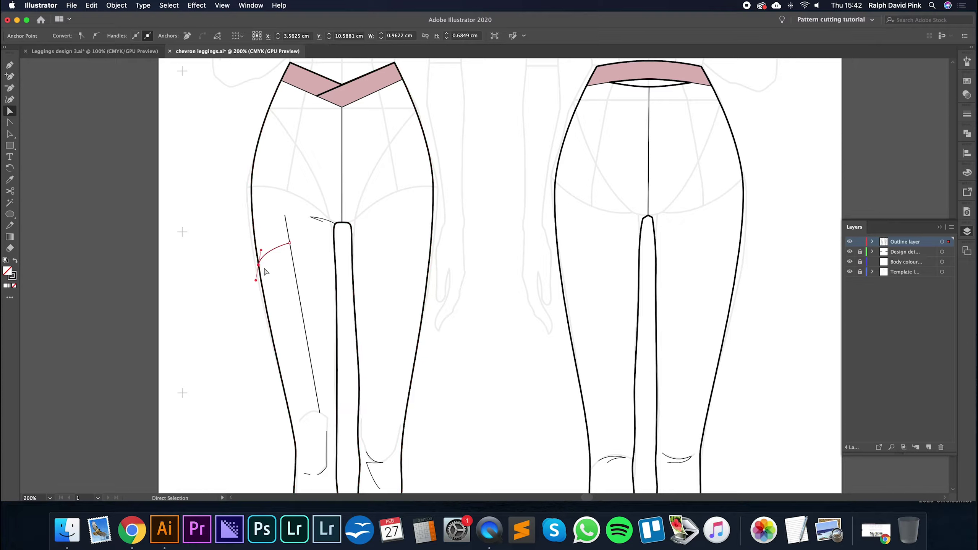
pyautogui.click(263, 265)
pyautogui.click(264, 266)
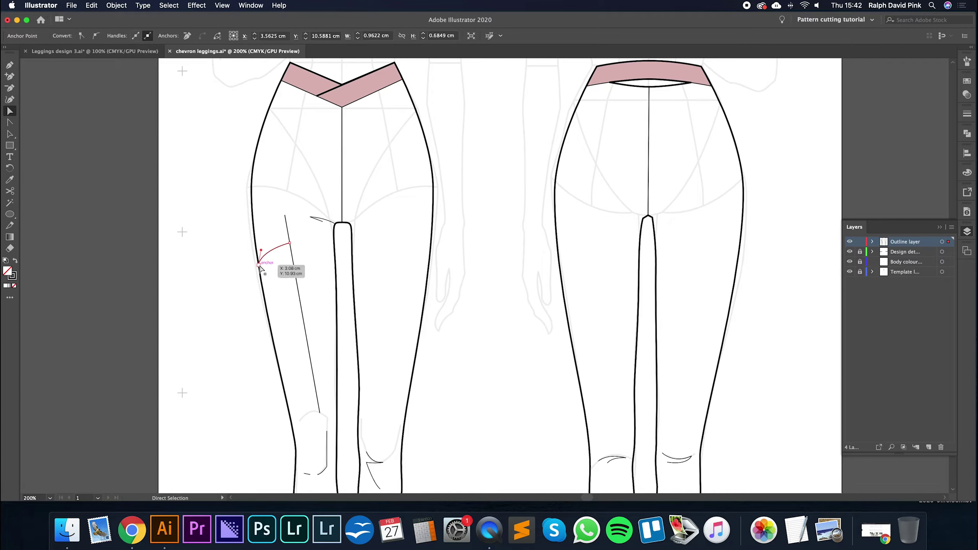
pyautogui.moveTo(264, 268)
pyautogui.mouseDown()
pyautogui.moveTo(256, 267)
pyautogui.moveTo(262, 278)
pyautogui.moveTo(261, 259)
pyautogui.mouseUp()
pyautogui.click(313, 252)
# Step: Continue the chevron from its peak with a curve to the inner leg edge, making it about 2.34 cm wide and 1.51 cm high
pyautogui.press('p')
pyautogui.click(290, 243)
pyautogui.click(291, 245)
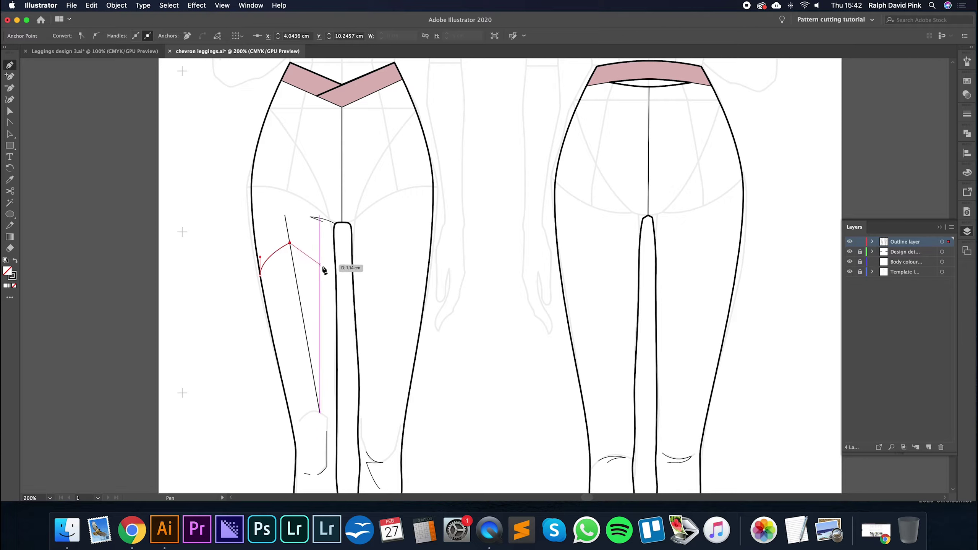
pyautogui.moveTo(338, 292); pyautogui.dragTo(337, 319)
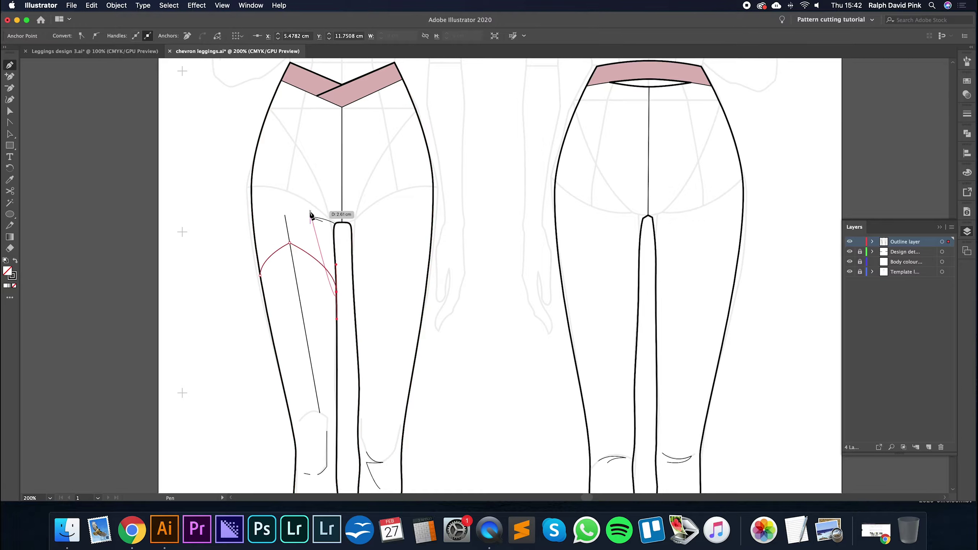
pyautogui.press('a')
pyautogui.click(311, 236)
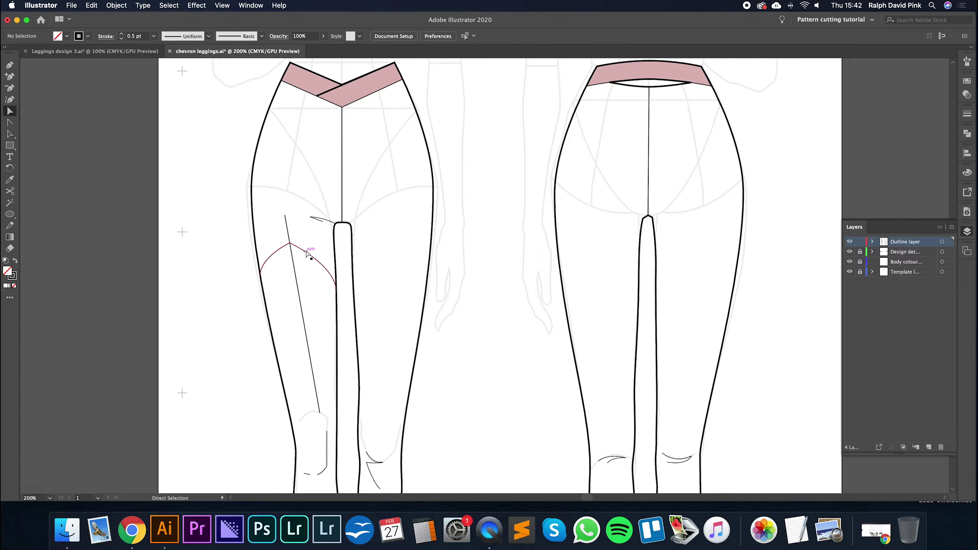
# Step: Duplicate the chevron a short distance below the original, with the copy's peak on the thigh guide line
pyautogui.click(15, 135)
pyautogui.click(316, 263)
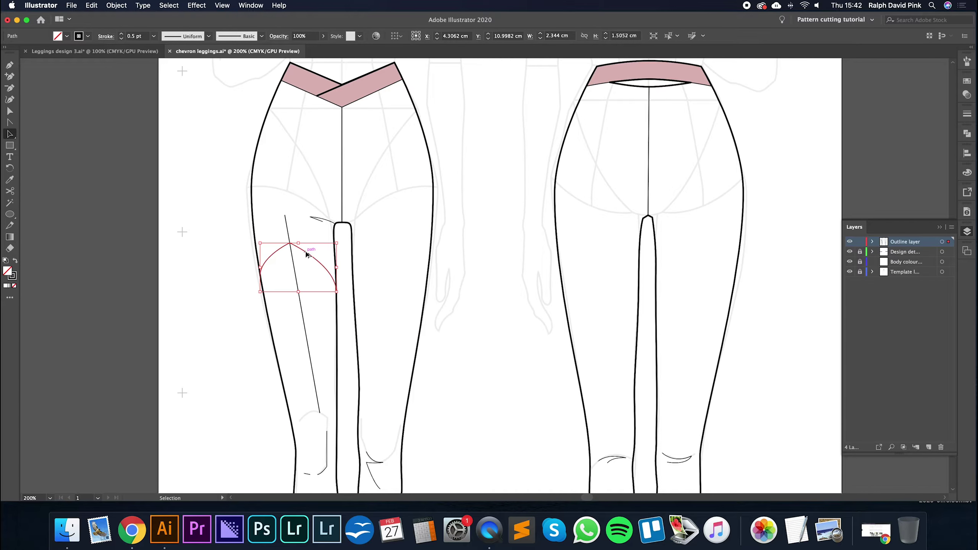
pyautogui.moveTo(306, 257); pyautogui.dragTo(306, 270)
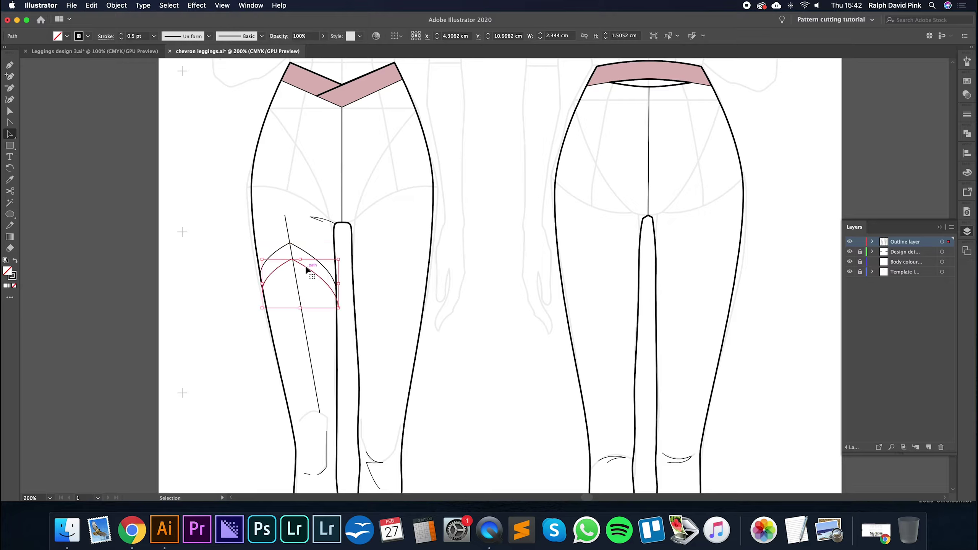
pyautogui.press('super+z')
pyautogui.press('super+=')
pyautogui.press('super+=')
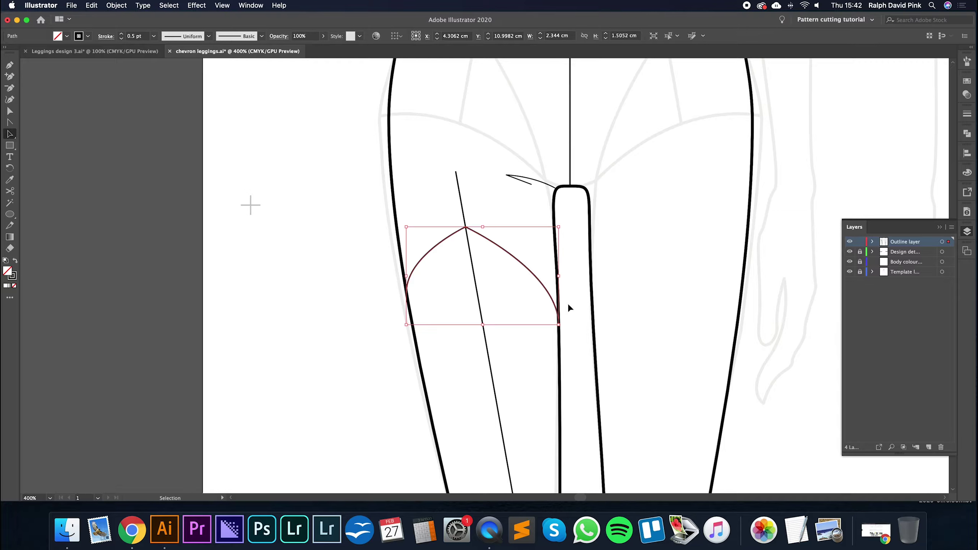
pyautogui.moveTo(553, 303); pyautogui.dragTo(446, 310)
pyautogui.click(369, 234)
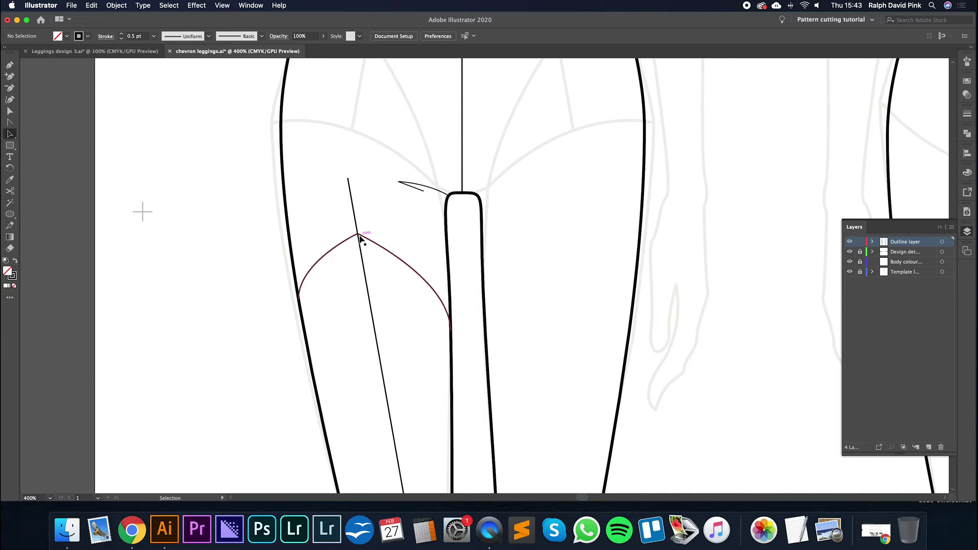
pyautogui.moveTo(357, 235); pyautogui.dragTo(366, 276)
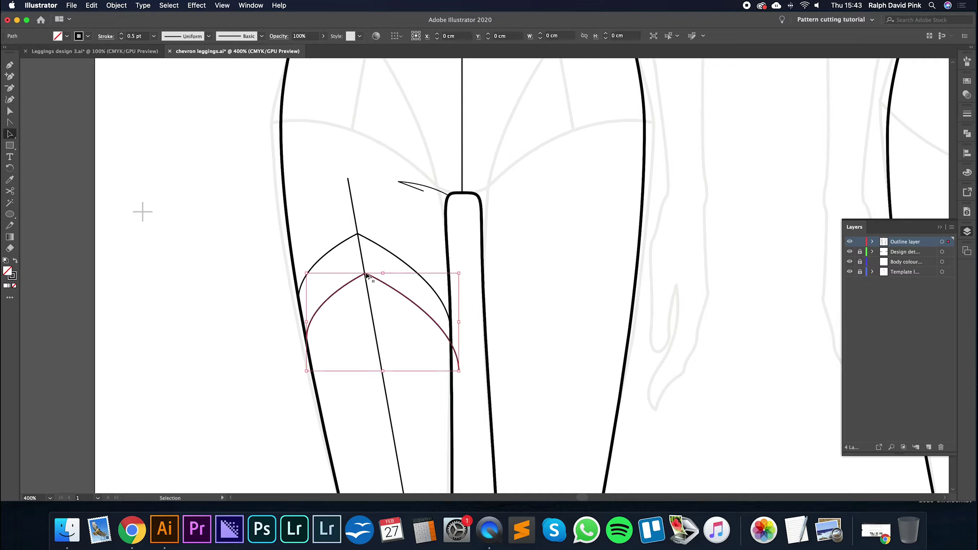
# Step: Repeat the duplication six times to make a column of eight chevrons down the thigh to just above the knee
pyautogui.press('super+minus')
pyautogui.hscroll(5, 492, 338)
pyautogui.scroll(-2, 492, 338)
pyautogui.press('a')
pyautogui.press('super+d')
pyautogui.press('super+d')
pyautogui.press('super+d')
pyautogui.press('super+d')
pyautogui.press('super+d')
pyautogui.press('super+d')
pyautogui.press('v')
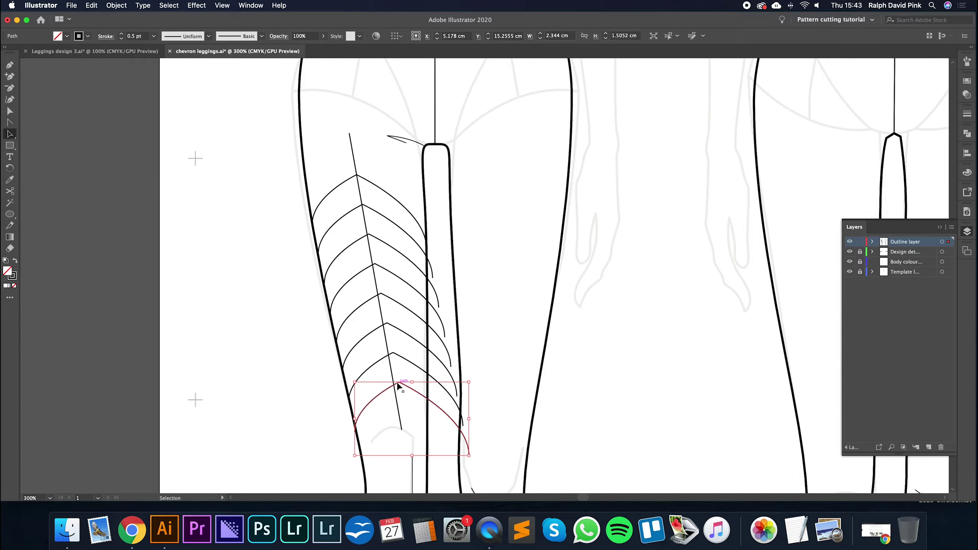
pyautogui.click(406, 393)
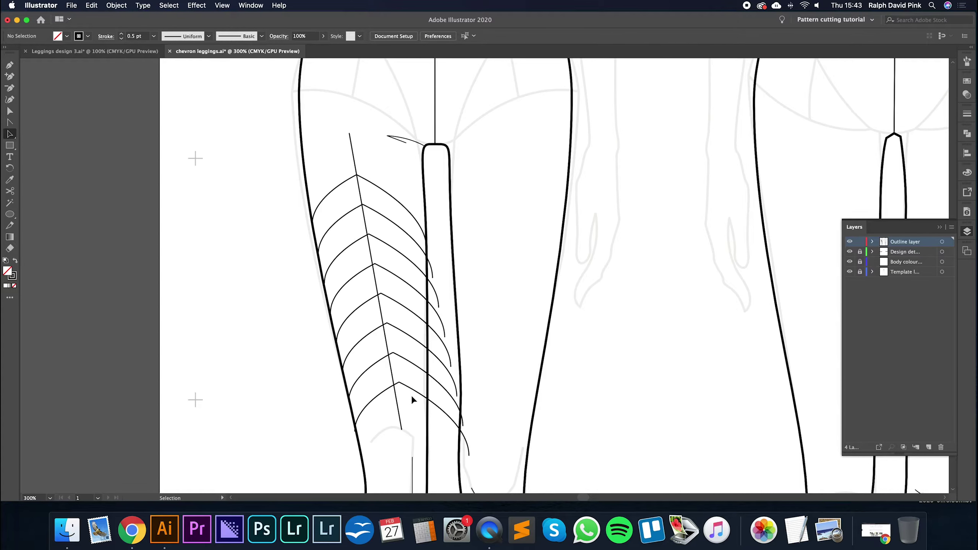
# Step: Select all eight chevrons and distribute them evenly horizontally by their centres
pyautogui.moveTo(402, 327); pyautogui.dragTo(401, 208)
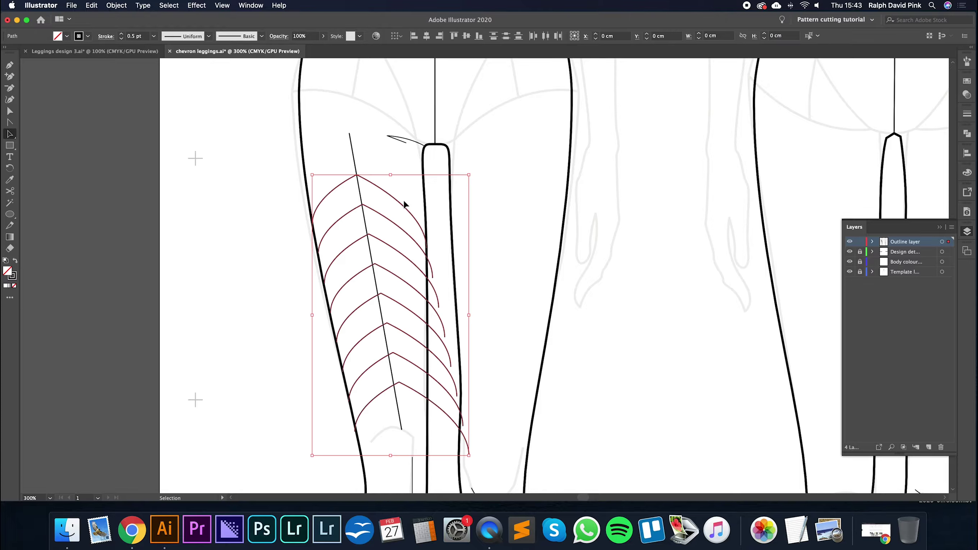
pyautogui.click(545, 36)
pyautogui.click(473, 282)
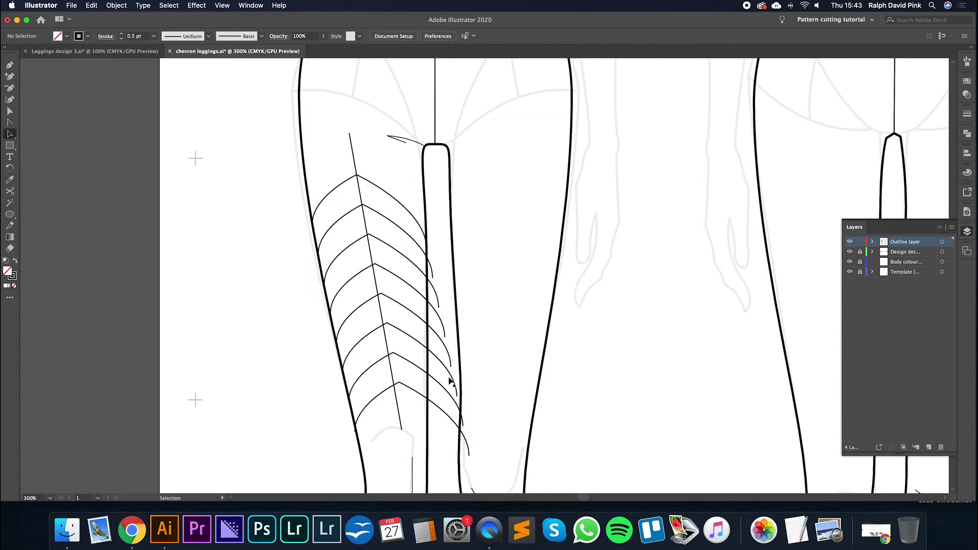
# Step: Nudge the two lowest chevrons towards the outer leg so their peaks sit on the thigh guide line
pyautogui.click(399, 383)
pyautogui.press('Left')
pyautogui.press('Left')
pyautogui.press('Left')
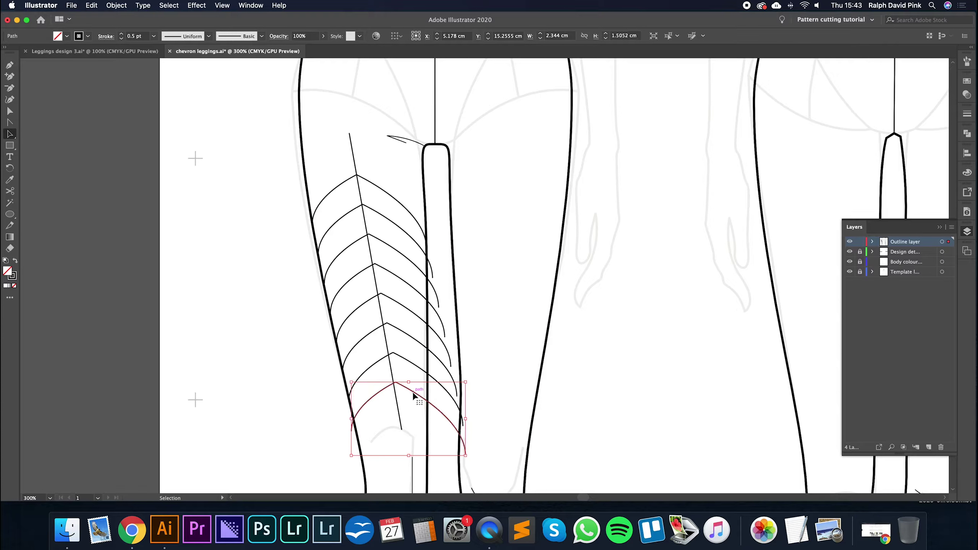
pyautogui.click(393, 353)
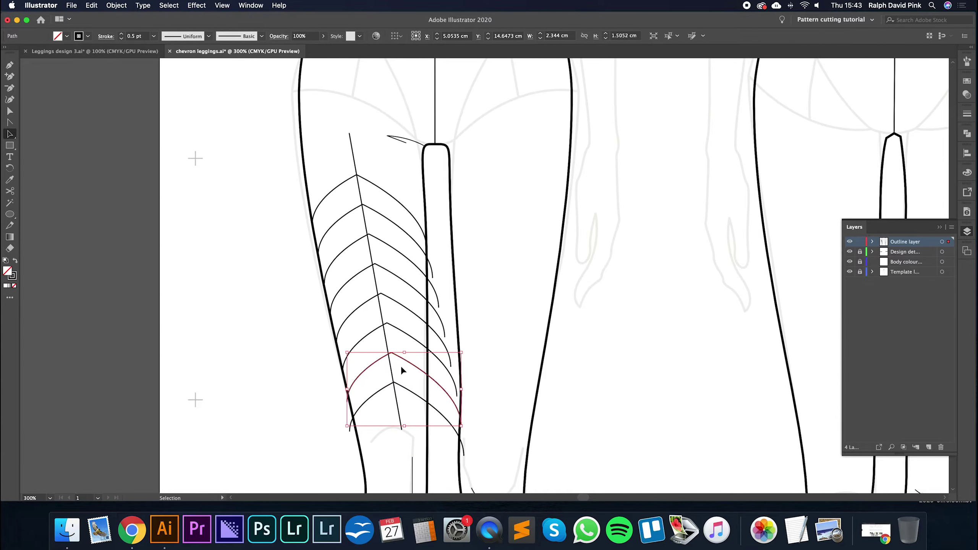
pyautogui.press('Left')
pyautogui.press('Left')
pyautogui.press('Left')
# Step: Nudge the fifth and sixth chevrons from the top towards the outer leg, placing their peaks on the guide line
pyautogui.click(400, 329)
pyautogui.press('Left')
pyautogui.press('Left')
pyautogui.press('Left')
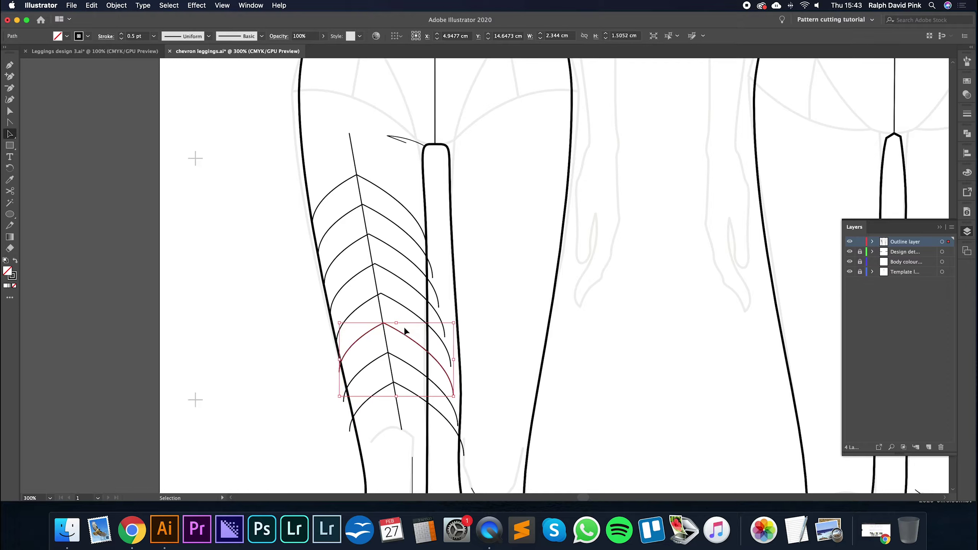
pyautogui.click(388, 297)
pyautogui.press('Left')
pyautogui.press('Left')
pyautogui.press('Left')
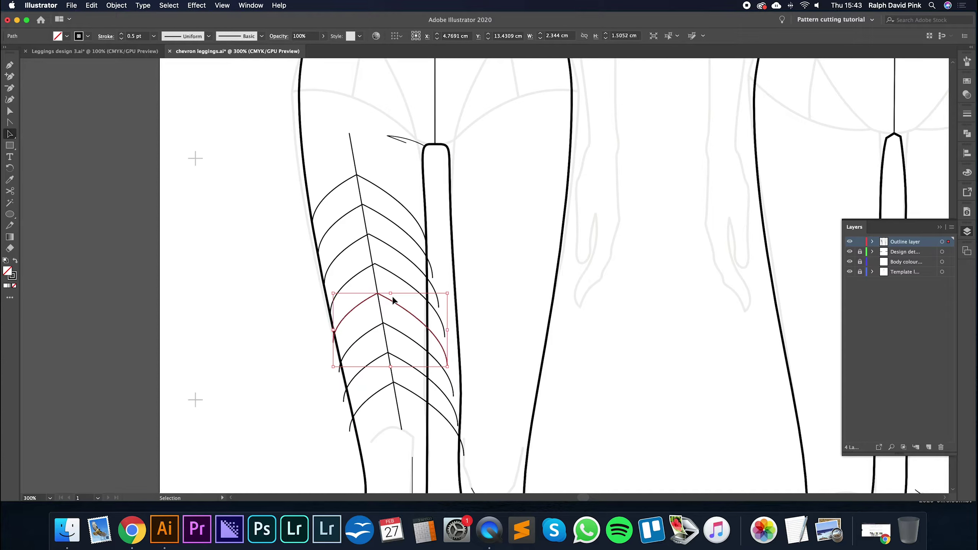
# Step: Nudge the third and fourth chevrons from the top outward to align their peaks with the guide line
pyautogui.click(380, 266)
pyautogui.press('Left')
pyautogui.press('Left')
pyautogui.press('Left')
pyautogui.click(386, 243)
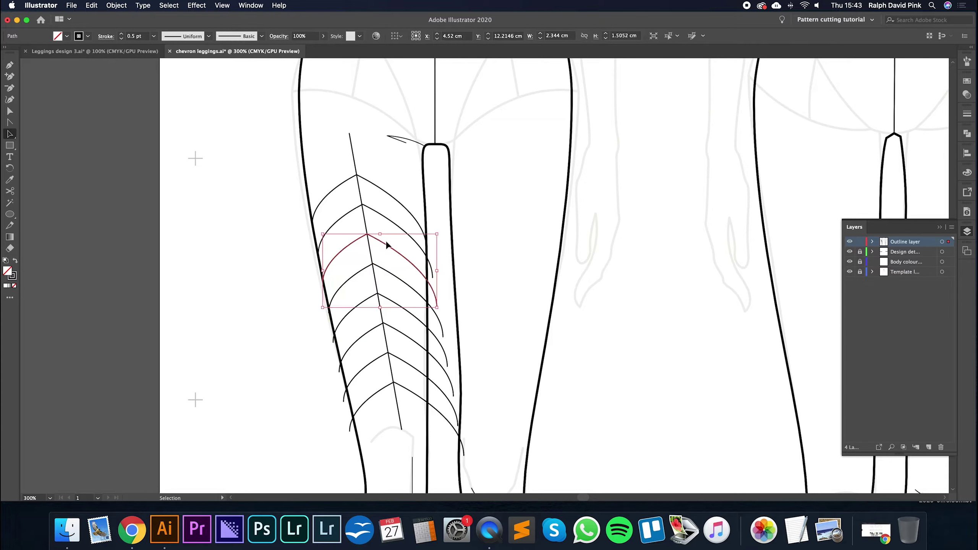
pyautogui.click(391, 262)
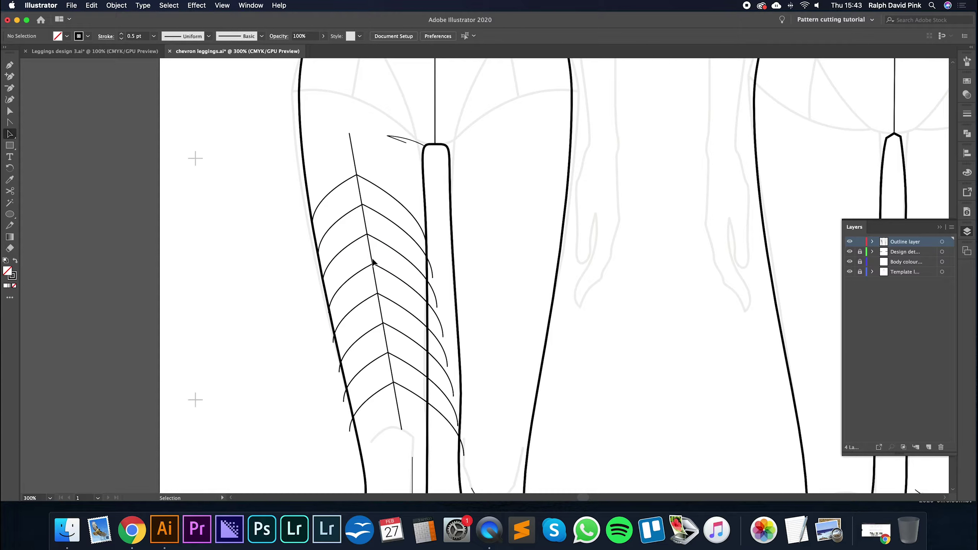
# Step: Move the outer end points of the lower chevrons onto the outer leg outline
pyautogui.click(10, 112)
pyautogui.click(333, 341)
pyautogui.moveTo(347, 333); pyautogui.dragTo(357, 424)
pyautogui.press('Right')
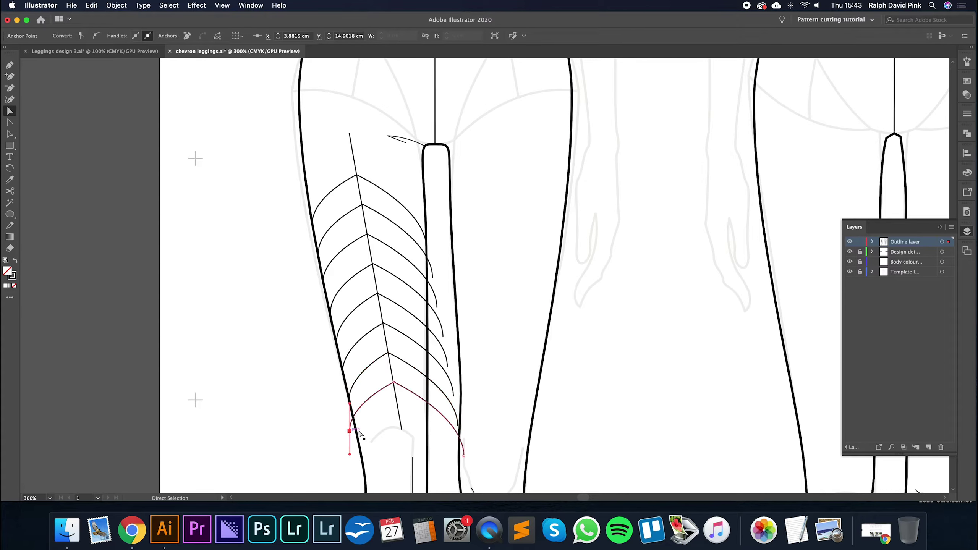
# Step: Pull in the inner end points of the seven lower chevrons so they end on the inner leg outline
pyautogui.moveTo(464, 455); pyautogui.dragTo(427, 454)
pyautogui.moveTo(458, 425); pyautogui.dragTo(428, 426)
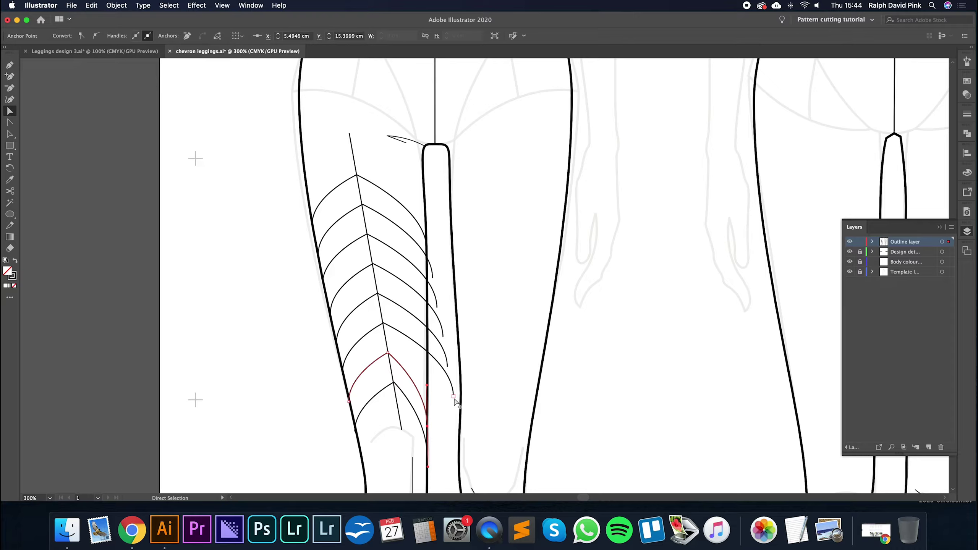
pyautogui.moveTo(447, 366); pyautogui.dragTo(428, 337)
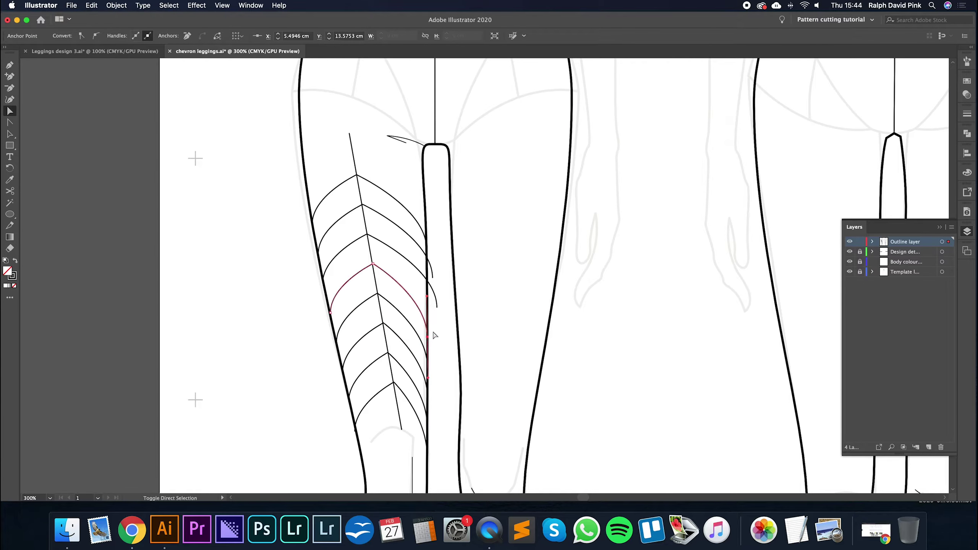
pyautogui.moveTo(434, 279); pyautogui.dragTo(429, 279)
pyautogui.click(439, 412)
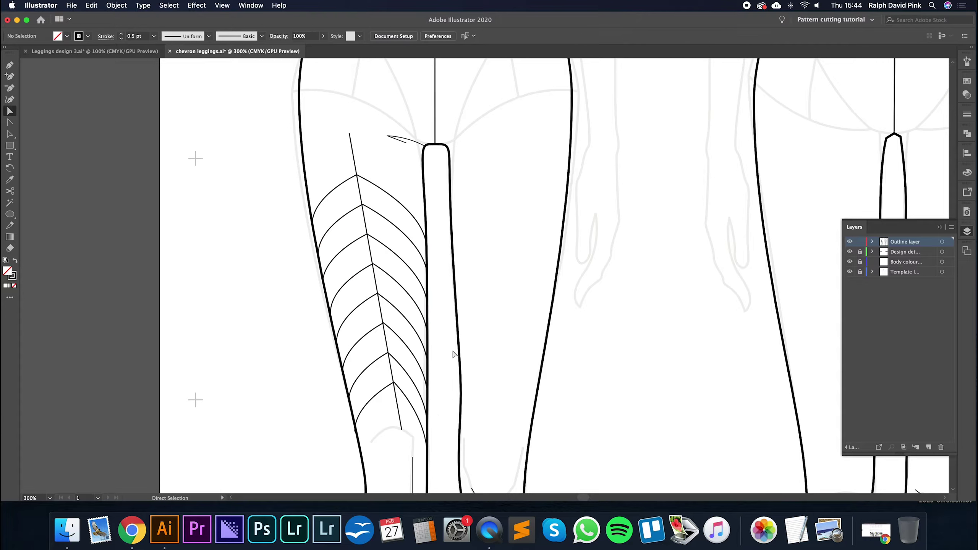
# Step: Raise the lowest chevron's inner end point along the inner leg outline, closer to the chevron ends above it
pyautogui.moveTo(453, 351); pyautogui.dragTo(435, 338)
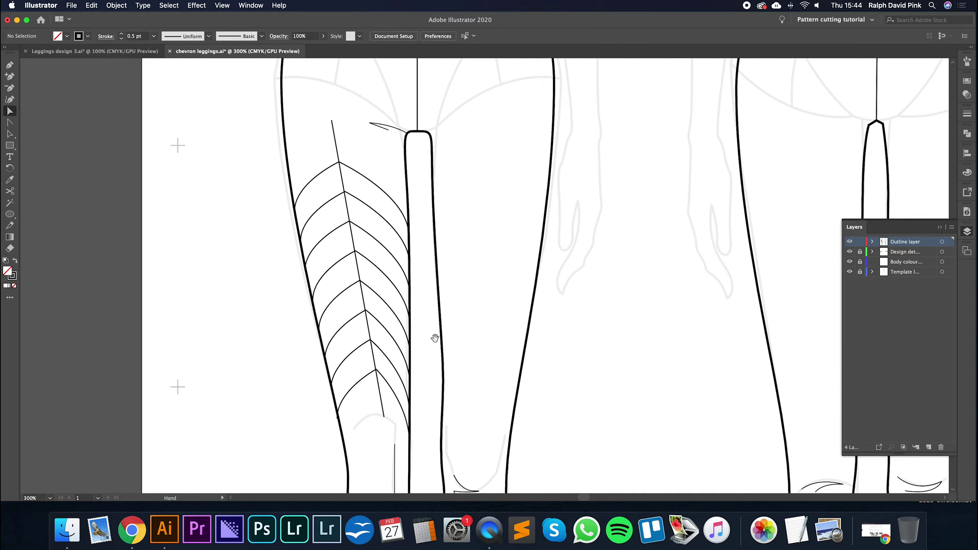
pyautogui.click(410, 424)
pyautogui.click(409, 443)
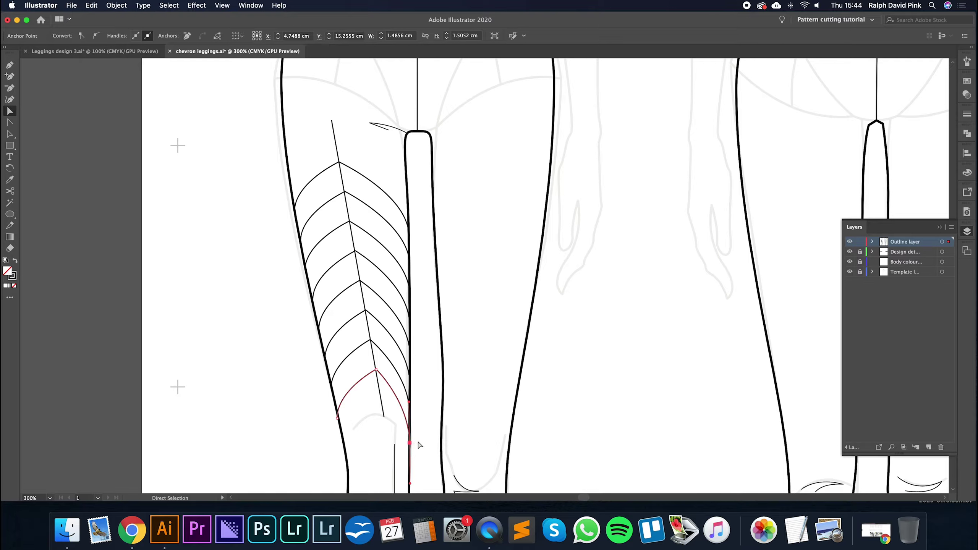
pyautogui.click(418, 447)
pyautogui.moveTo(410, 443)
pyautogui.mouseDown()
pyautogui.moveTo(411, 415)
pyautogui.moveTo(410, 426)
pyautogui.mouseUp()
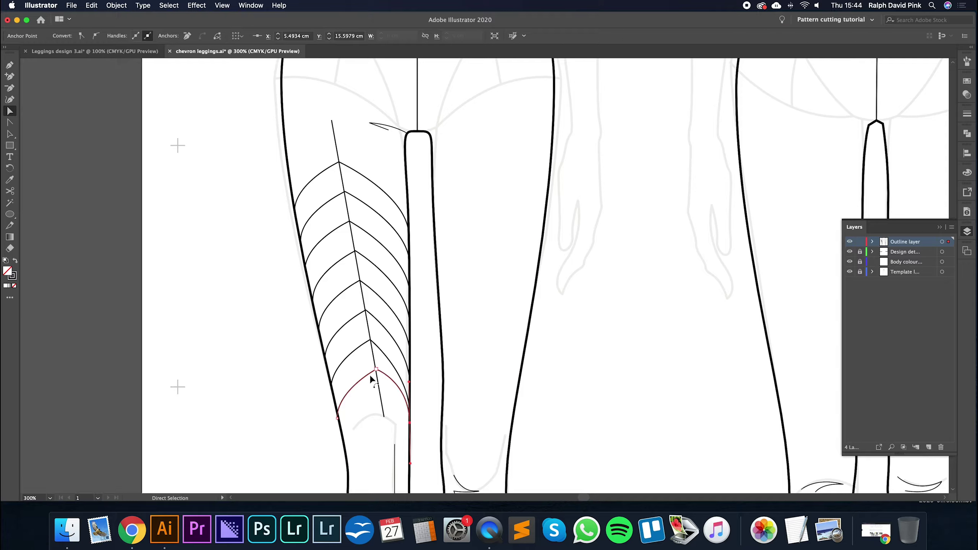
pyautogui.click(423, 409)
# Step: Try to distribute the inner end points of all eight chevrons evenly along the inner leg
pyautogui.moveTo(405, 195); pyautogui.dragTo(406, 194)
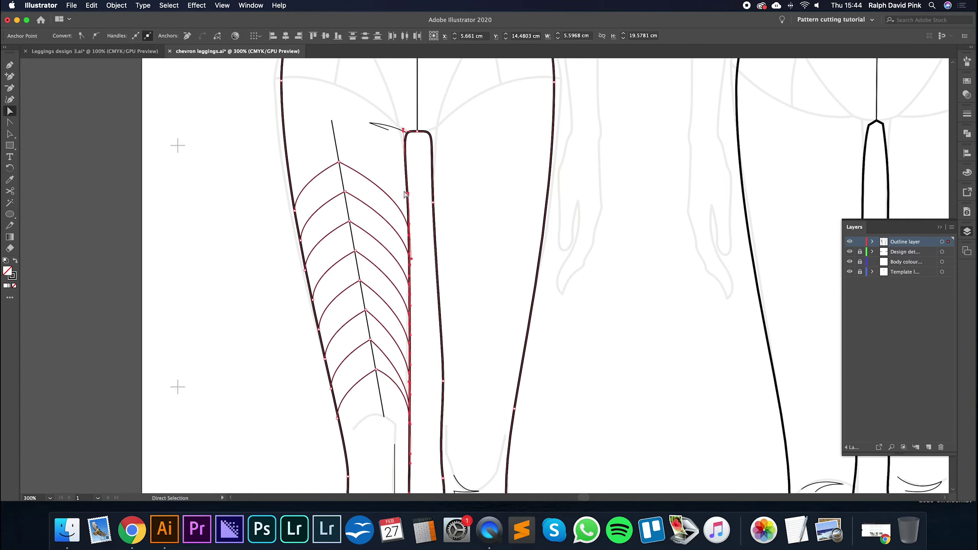
pyautogui.click(427, 224)
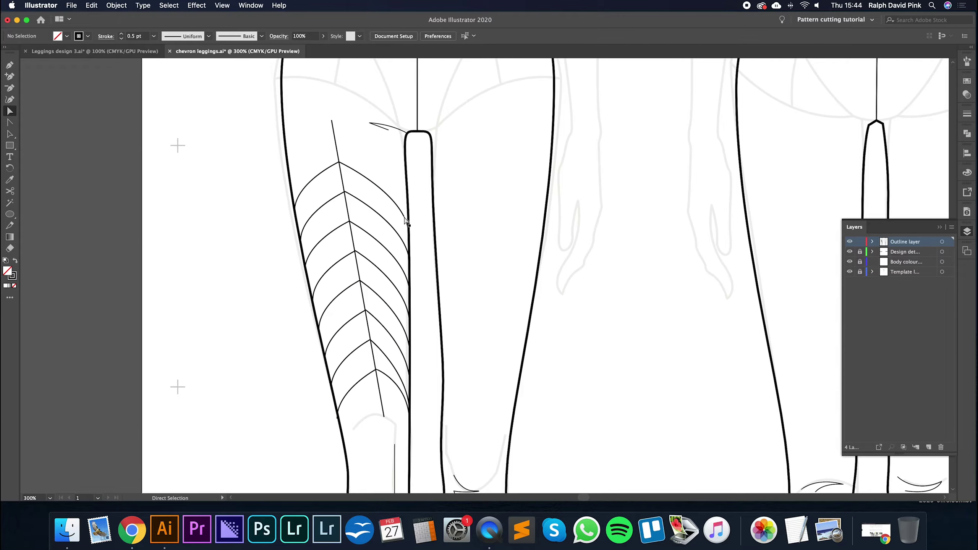
pyautogui.moveTo(404, 218); pyautogui.dragTo(415, 234)
pyautogui.keyDown('shift'); pyautogui.click(410, 265); pyautogui.keyUp('shift')
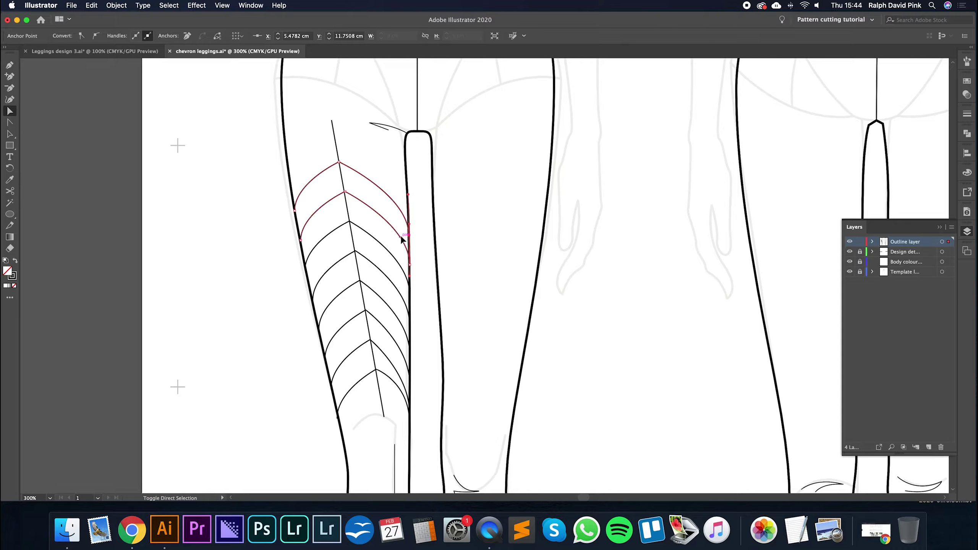
pyautogui.keyDown('shift'); pyautogui.click(407, 278); pyautogui.keyUp('shift')
pyautogui.keyDown('shift'); pyautogui.click(402, 299); pyautogui.keyUp('shift')
pyautogui.keyDown('shift'); pyautogui.click(406, 333); pyautogui.keyUp('shift')
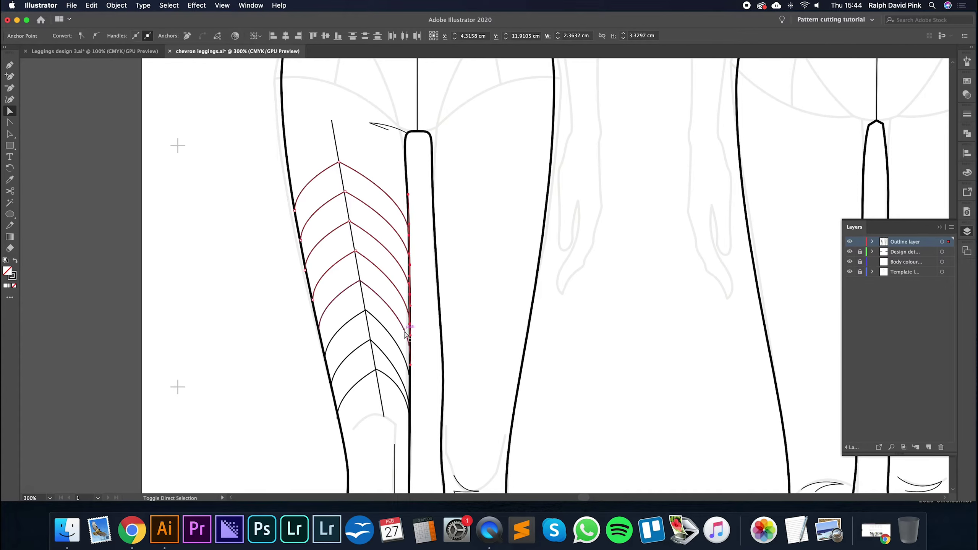
pyautogui.keyDown('shift'); pyautogui.click(410, 358); pyautogui.keyUp('shift')
pyautogui.keyDown('shift'); pyautogui.click(411, 383); pyautogui.keyUp('shift')
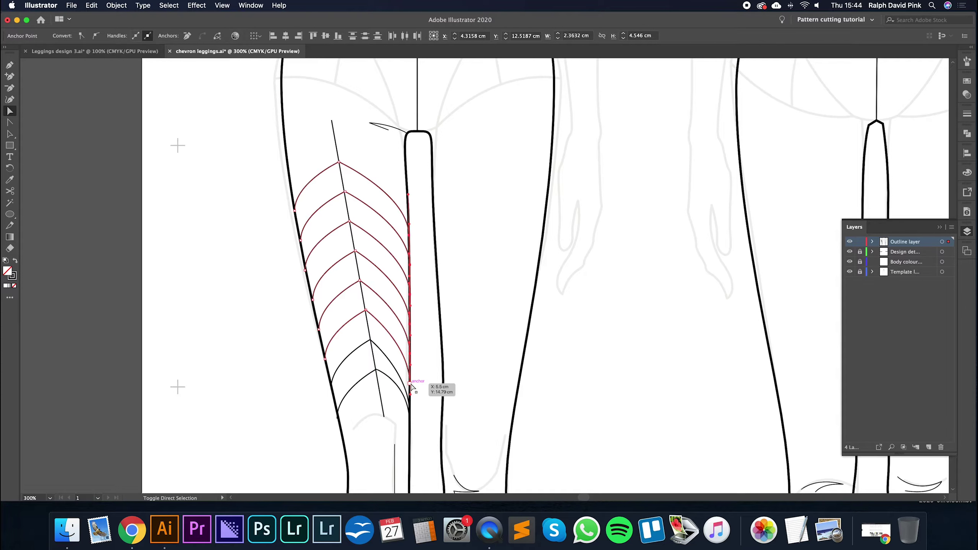
pyautogui.keyDown('shift'); pyautogui.click(408, 399); pyautogui.keyUp('shift')
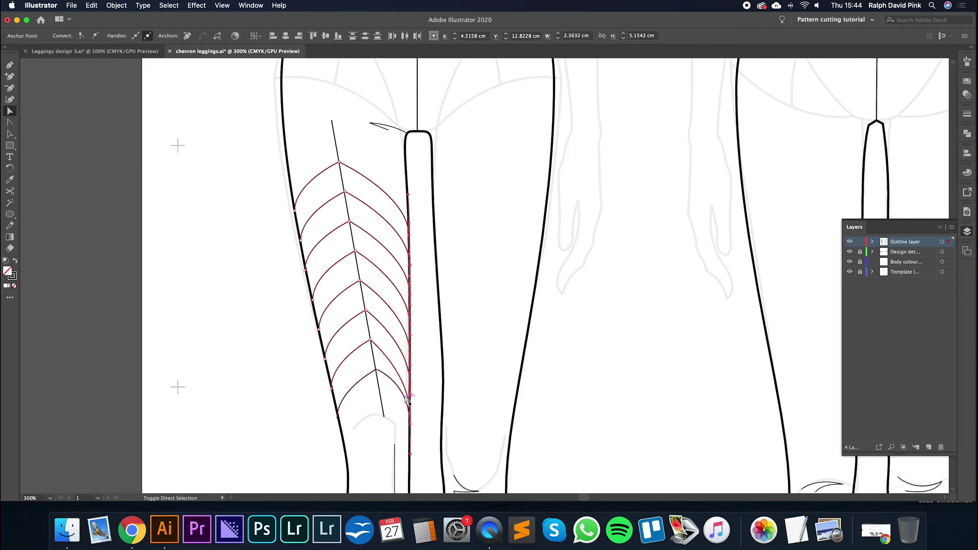
pyautogui.keyDown('shift'); pyautogui.click(411, 423); pyautogui.keyUp('shift')
pyautogui.click(366, 36)
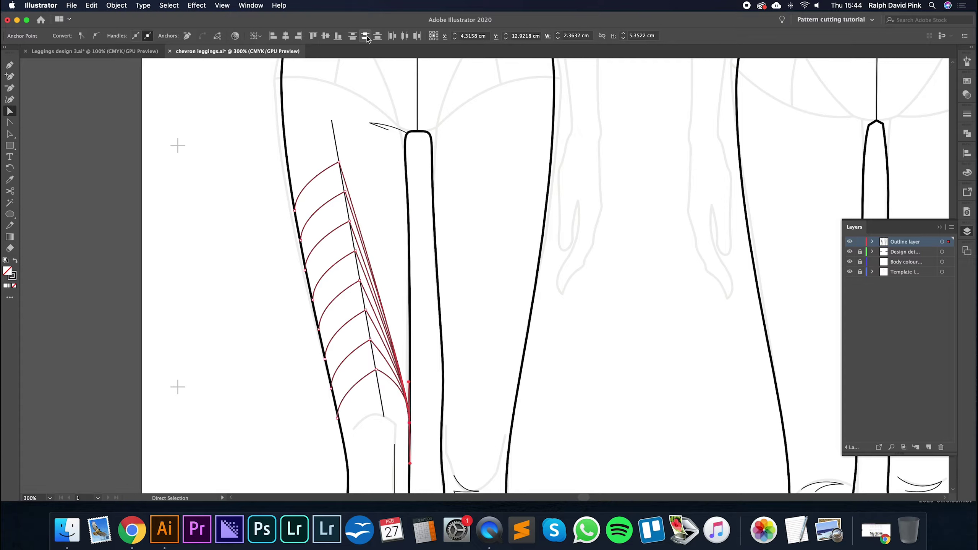
pyautogui.click(366, 36)
pyautogui.click(424, 236)
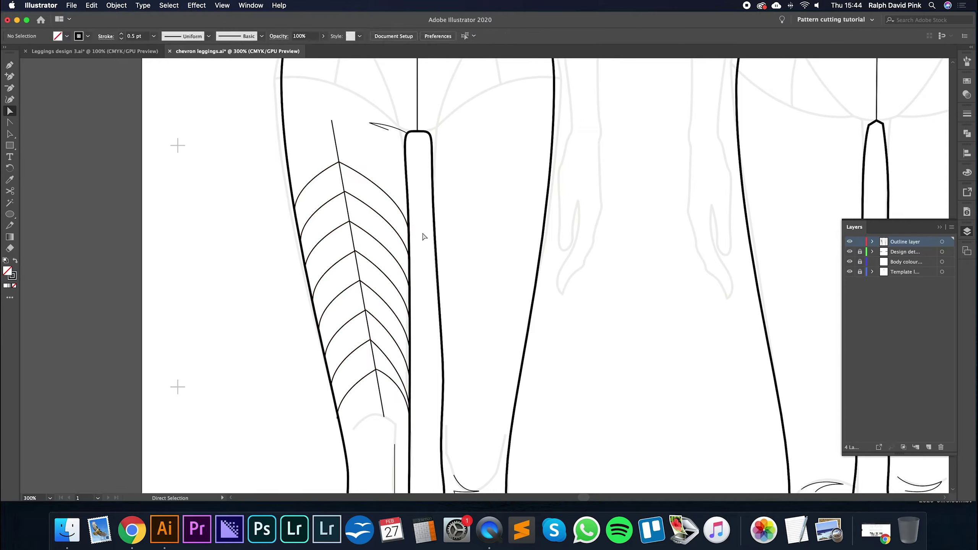
# Step: Adjust the chevrons' inner end points one by one, from the lowest to the topmost, to even out their spacing along the inner leg
pyautogui.click(406, 391)
pyautogui.moveTo(409, 415); pyautogui.dragTo(411, 257)
pyautogui.click(408, 366)
pyautogui.click(408, 340)
pyautogui.click(407, 327)
pyautogui.click(407, 299)
pyautogui.click(408, 267)
pyautogui.click(417, 239)
pyautogui.click(409, 235)
pyautogui.moveTo(409, 230); pyautogui.dragTo(409, 228)
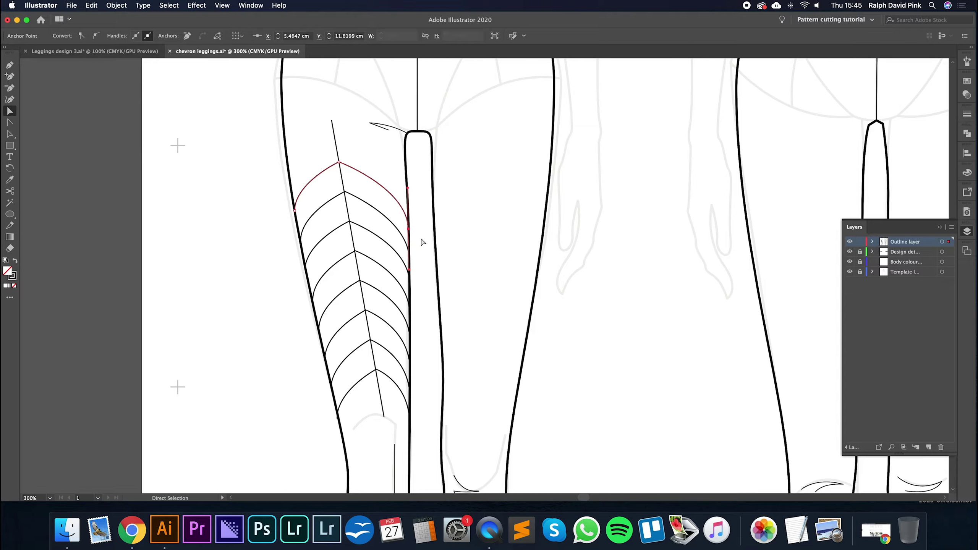
pyautogui.click(426, 246)
# Step: Nudge the lowest chevron's outer end point inward onto the outer leg outline
pyautogui.moveTo(431, 351); pyautogui.dragTo(450, 341)
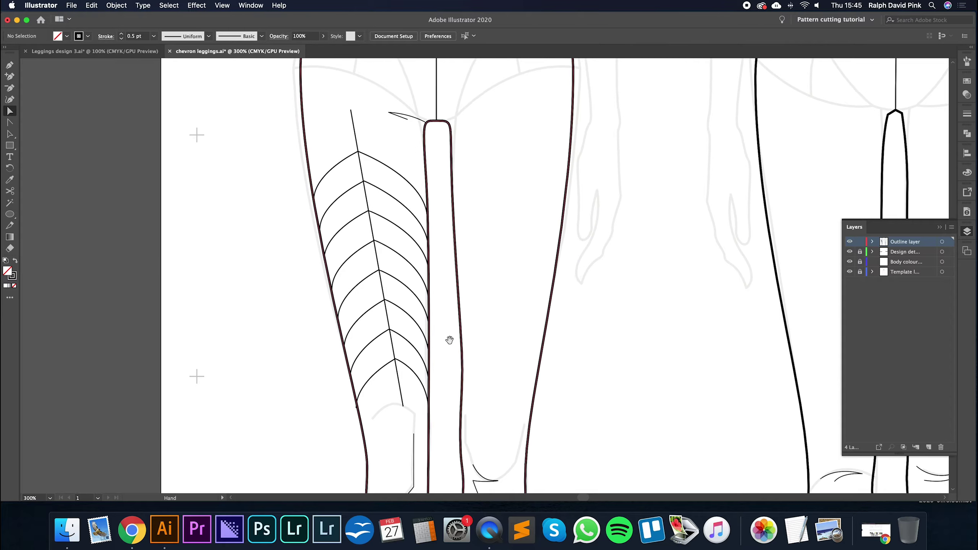
pyautogui.press('super+minus')
pyautogui.press('a')
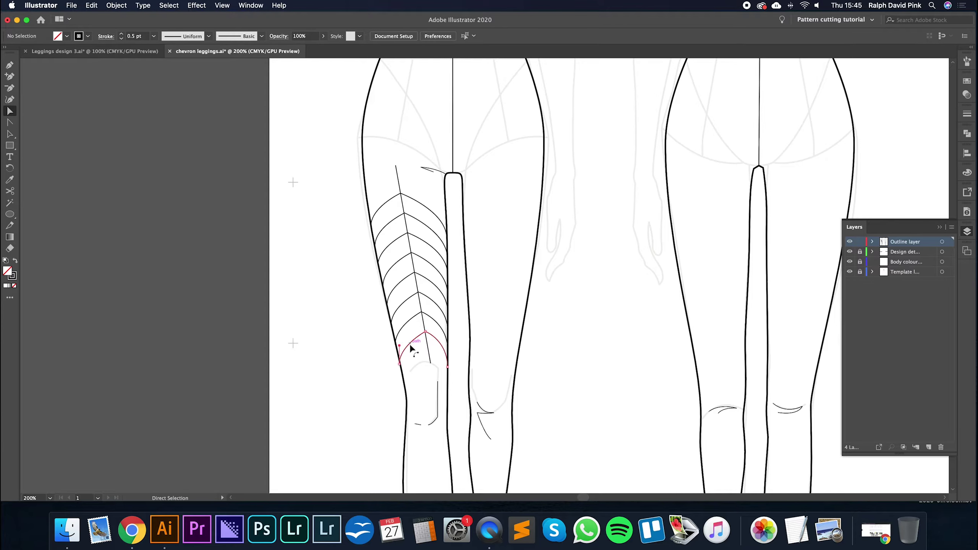
pyautogui.click(400, 364)
pyautogui.press('Right')
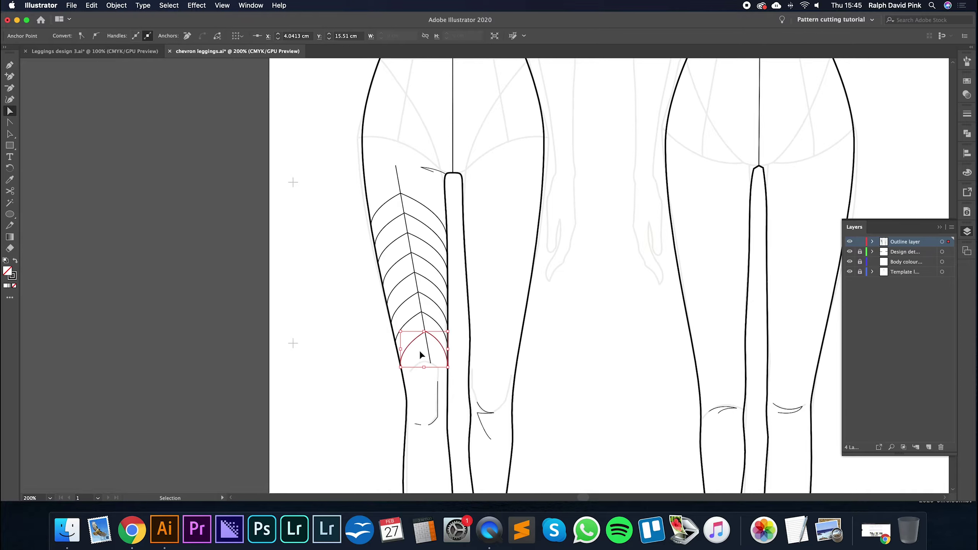
# Step: Delete the slanted guide line running through the chevron peaks
pyautogui.press('super+plus')
pyautogui.moveTo(570, 244); pyautogui.dragTo(502, 363)
pyautogui.click(503, 329)
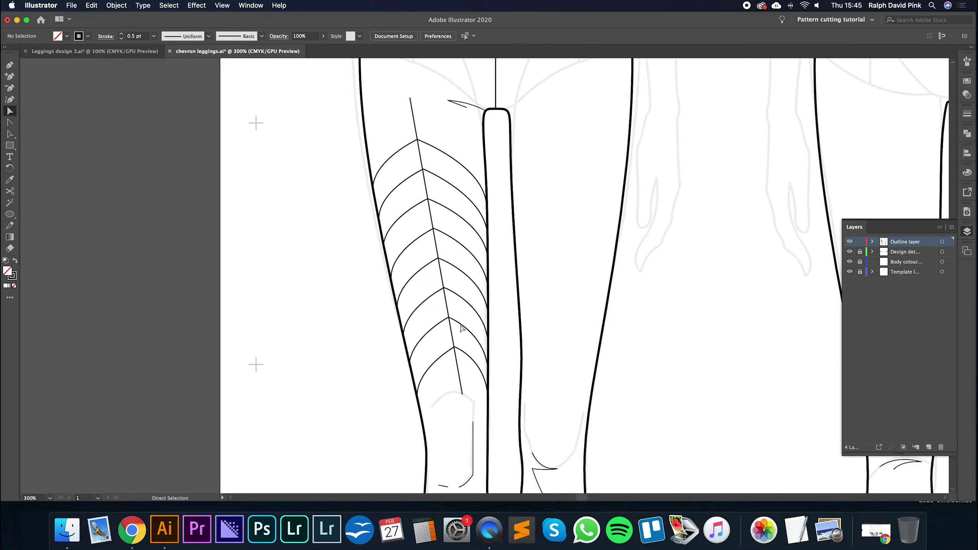
pyautogui.click(427, 190)
pyautogui.click(442, 184)
pyautogui.moveTo(432, 185); pyautogui.dragTo(420, 189)
pyautogui.press('Delete')
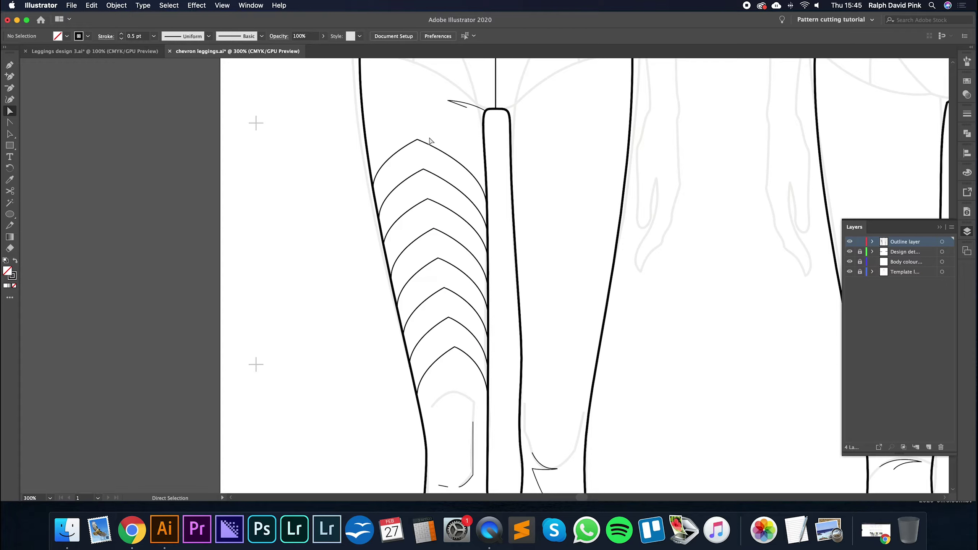
# Step: Raise the peaks of all eight chevrons together and shift them slightly towards the outer leg, making the points sharper
pyautogui.moveTo(428, 131); pyautogui.dragTo(448, 358)
pyautogui.press('Up')
pyautogui.press('Up')
pyautogui.press('Up')
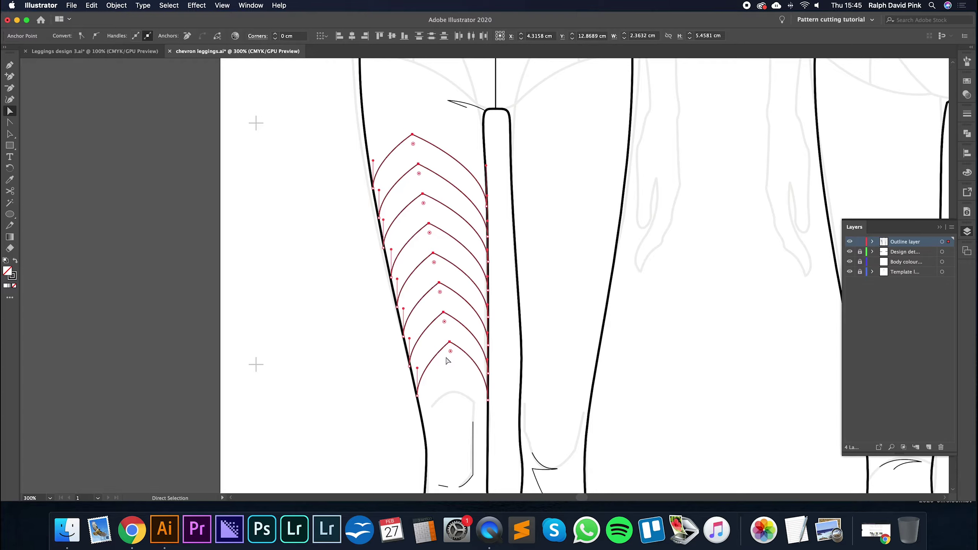
pyautogui.press('Up')
pyautogui.press('Up')
pyautogui.press('Up')
pyautogui.press('Up')
pyautogui.press('Up')
pyautogui.press('Up')
pyautogui.press('Up')
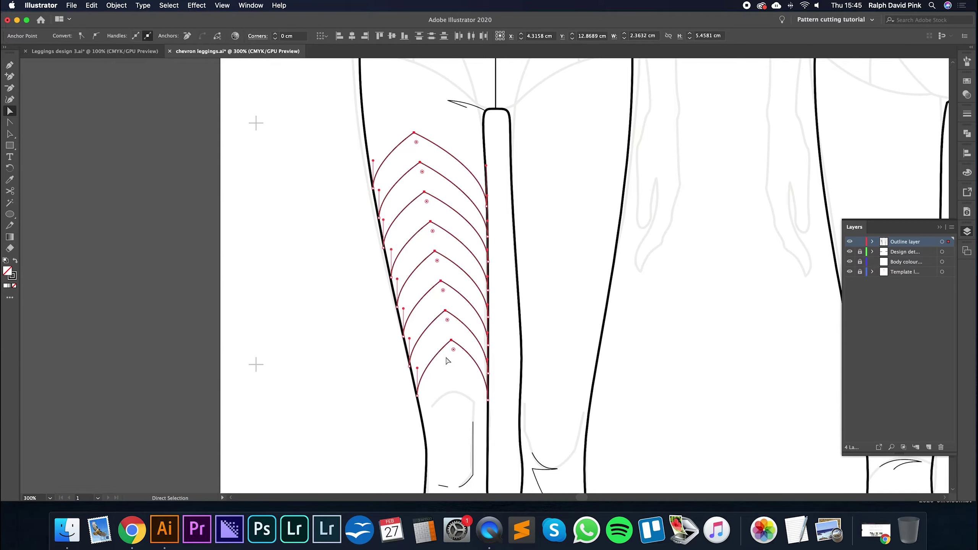
pyautogui.press('Down')
pyautogui.press('Left')
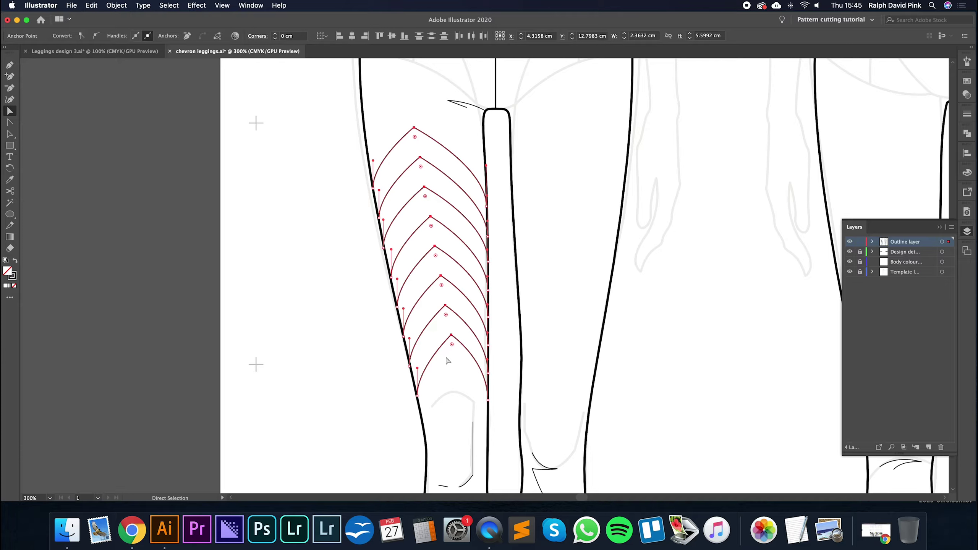
pyautogui.click(573, 280)
# Step: Select all eight chevrons on the front view and create a horizontally mirrored copy with Reflect
pyautogui.press('super+minus')
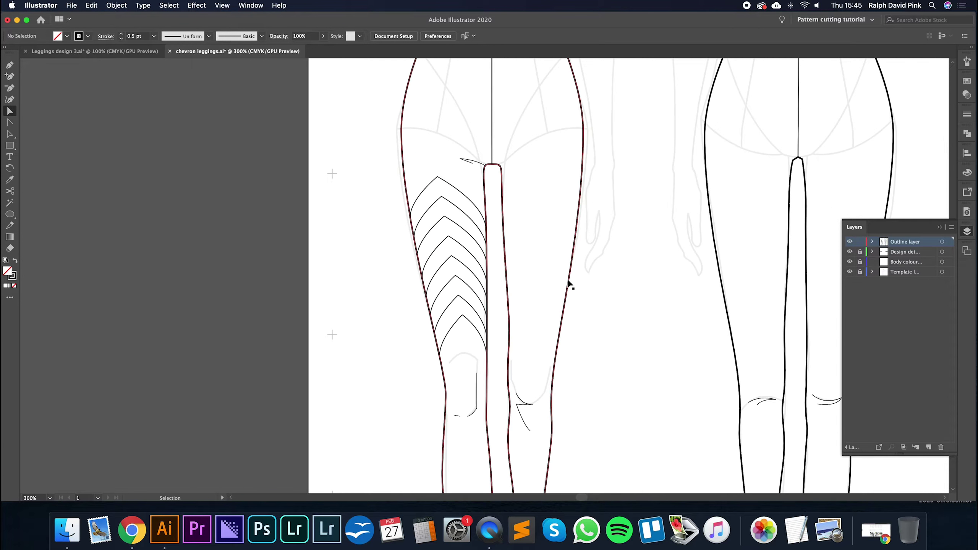
pyautogui.moveTo(568, 279); pyautogui.dragTo(532, 300)
pyautogui.press('v')
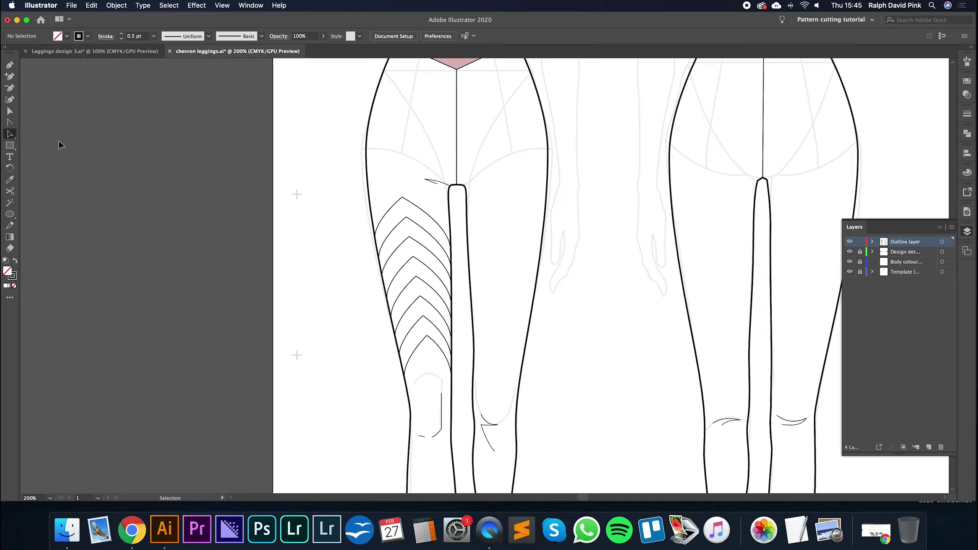
pyautogui.click(418, 363)
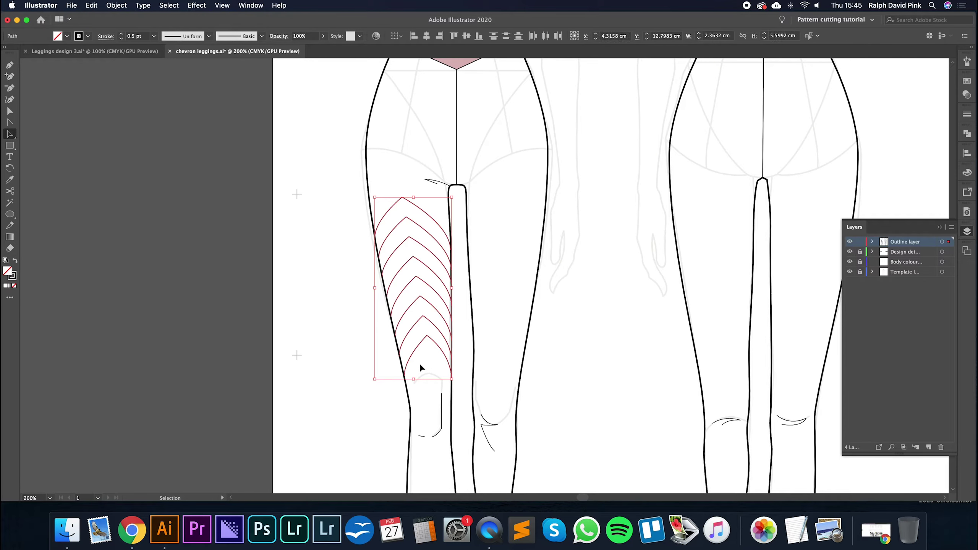
pyautogui.rightClick(428, 336)
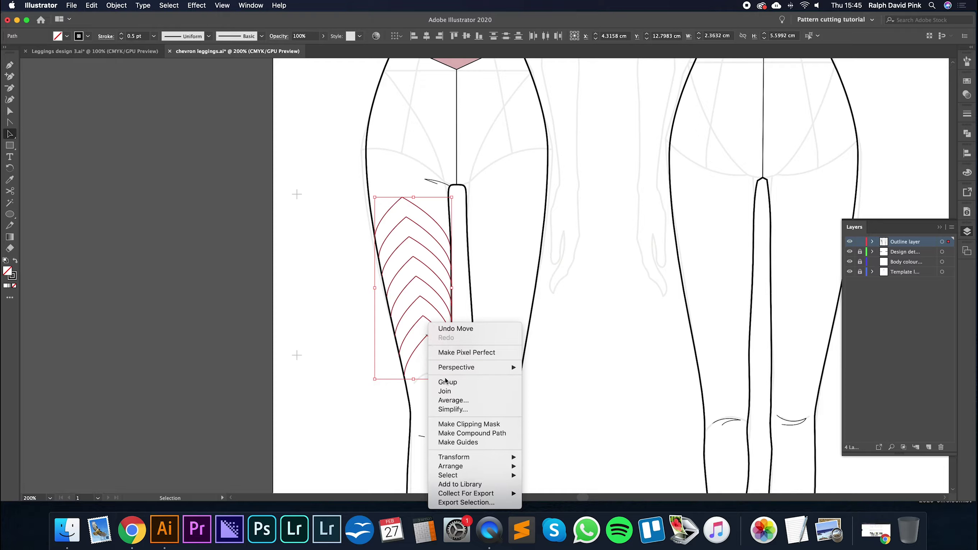
pyautogui.moveTo(458, 457)
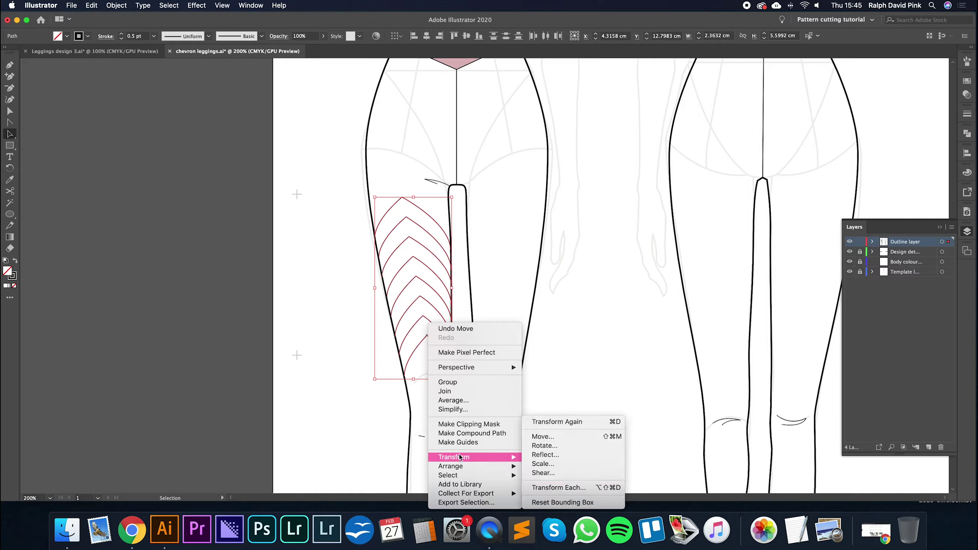
pyautogui.click(549, 456)
pyautogui.click(270, 253)
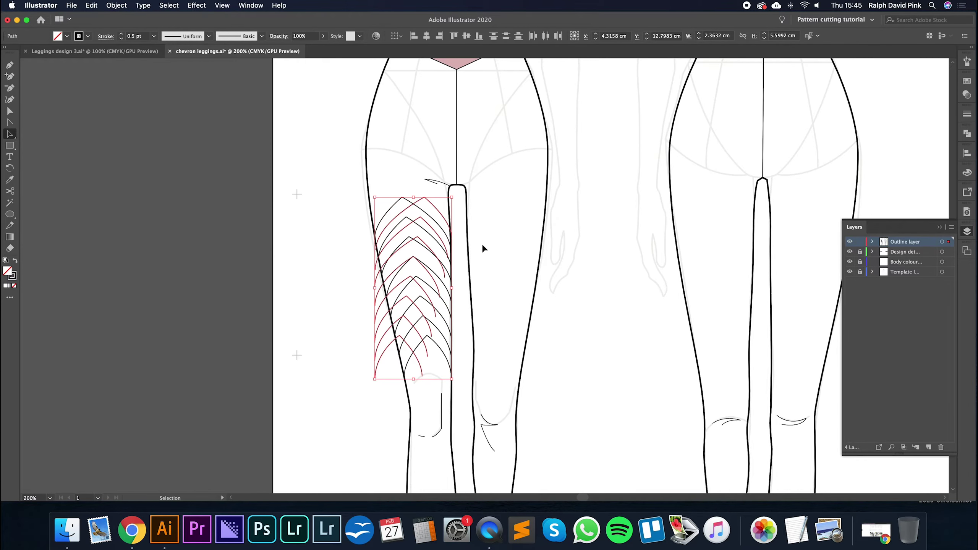
# Step: Move the mirrored chevrons across onto the other front leg, fitting them between its inner and outer outlines
pyautogui.hotkey('shift', 'Right')
pyautogui.hotkey('shift', 'Right')
pyautogui.hotkey('shift', 'Right')
pyautogui.hotkey('shift', 'Right')
pyautogui.hotkey('shift', 'Right')
pyautogui.hotkey('shift', 'Right')
pyautogui.hotkey('shift', 'Right')
pyautogui.hotkey('shift', 'Right')
pyautogui.hotkey('shift', 'Right')
pyautogui.hotkey('shift', 'Right')
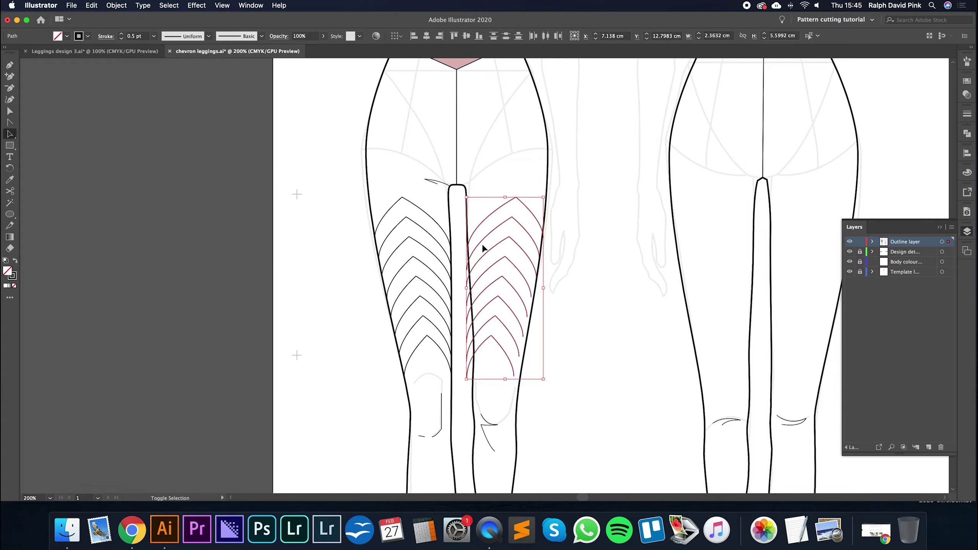
pyautogui.press('Left')
pyautogui.press('Left')
pyautogui.press('Left')
pyautogui.press('Left')
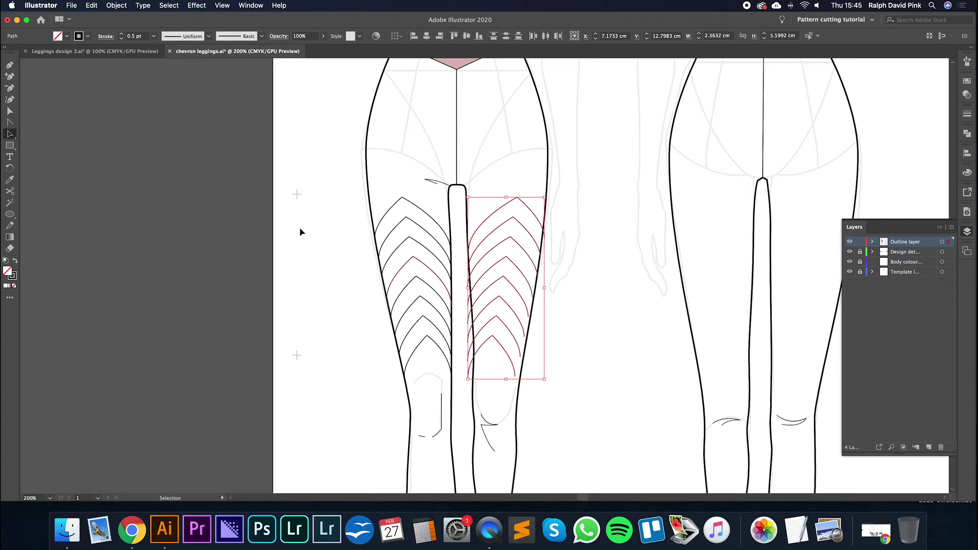
# Step: Rotate the mirrored chevrons slightly around the top chevron's inner end point so the column follows the slant of the leg
pyautogui.click(10, 170)
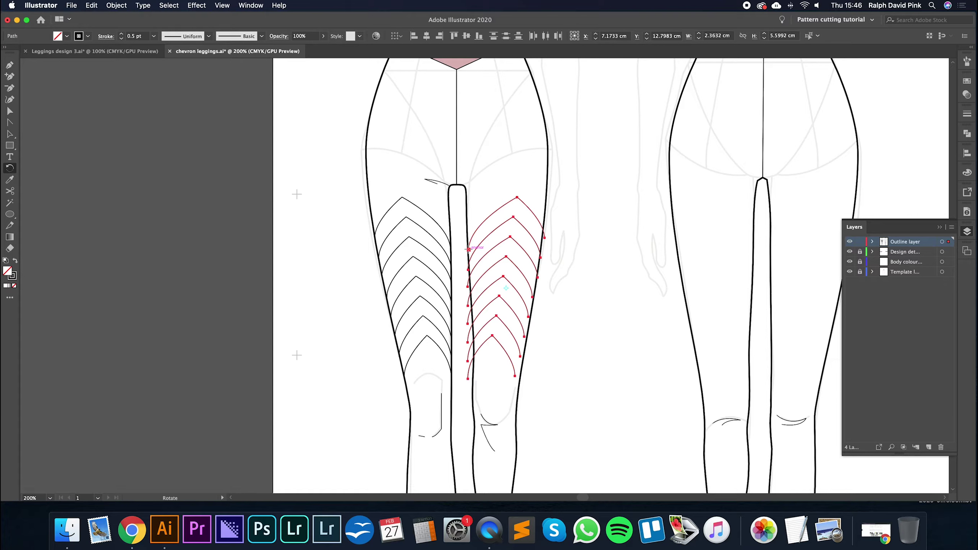
pyautogui.moveTo(539, 396); pyautogui.dragTo(546, 394)
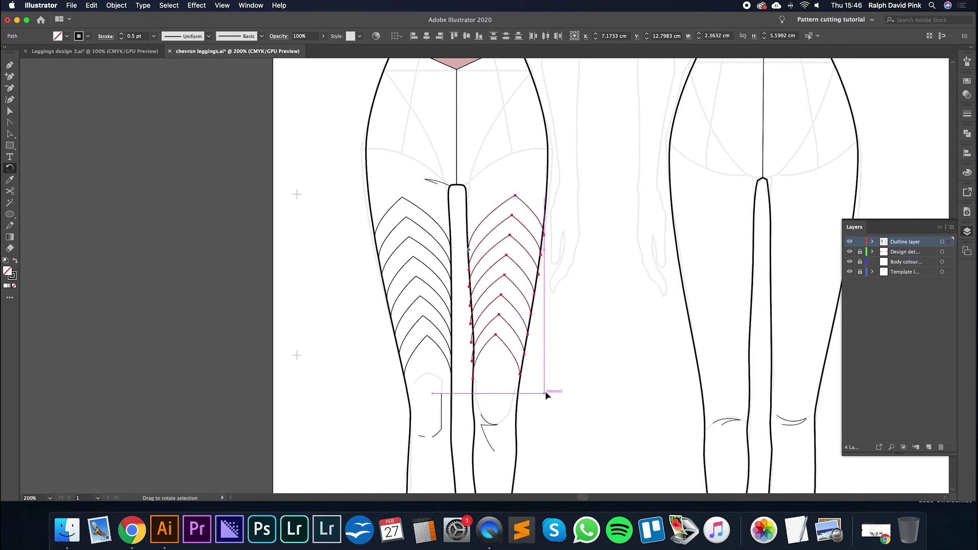
pyautogui.press('v')
pyautogui.click(572, 307)
# Step: Adjust the outer end points of the upper four mirrored chevrons to meet the outer leg outline
pyautogui.press('super+equal')
pyautogui.press('a')
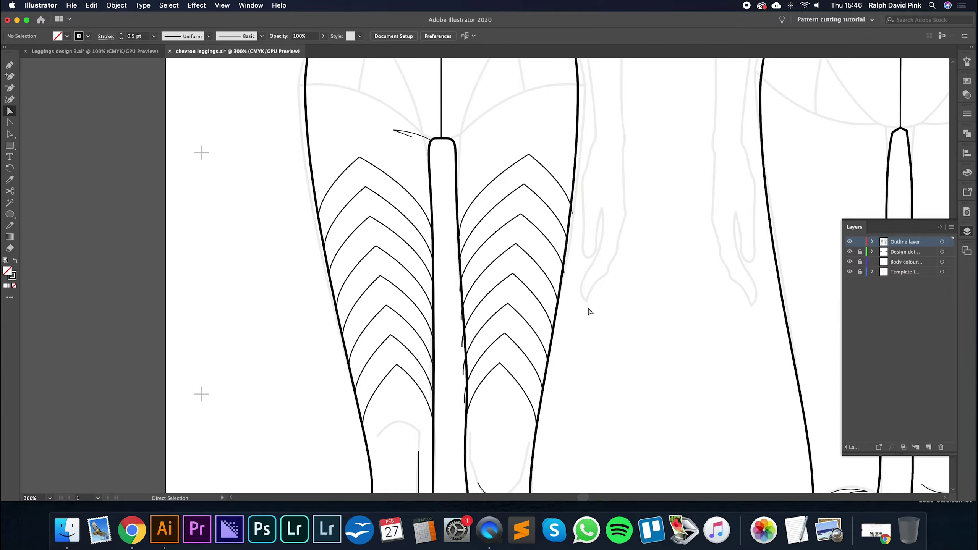
pyautogui.click(573, 213)
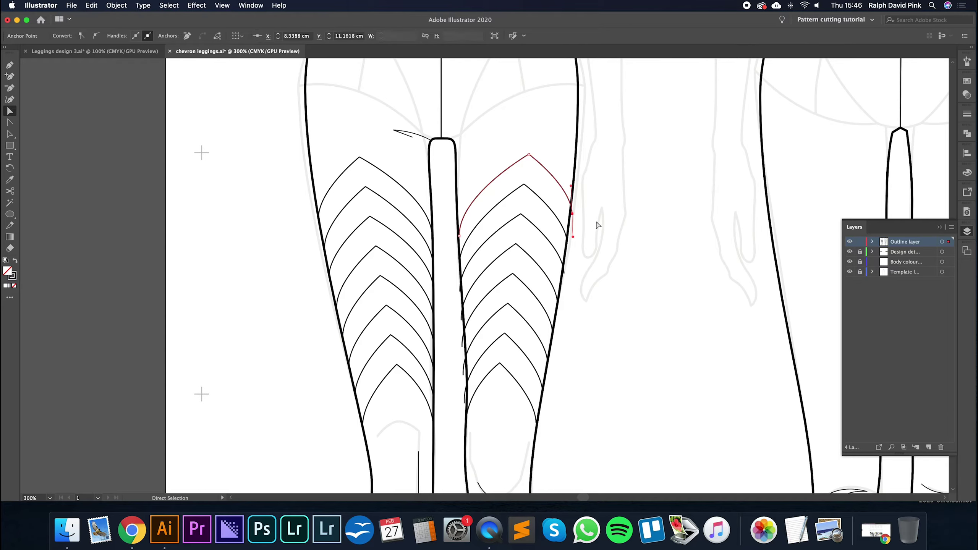
pyautogui.click(568, 242)
pyautogui.moveTo(564, 268); pyautogui.dragTo(561, 272)
pyautogui.click(557, 302)
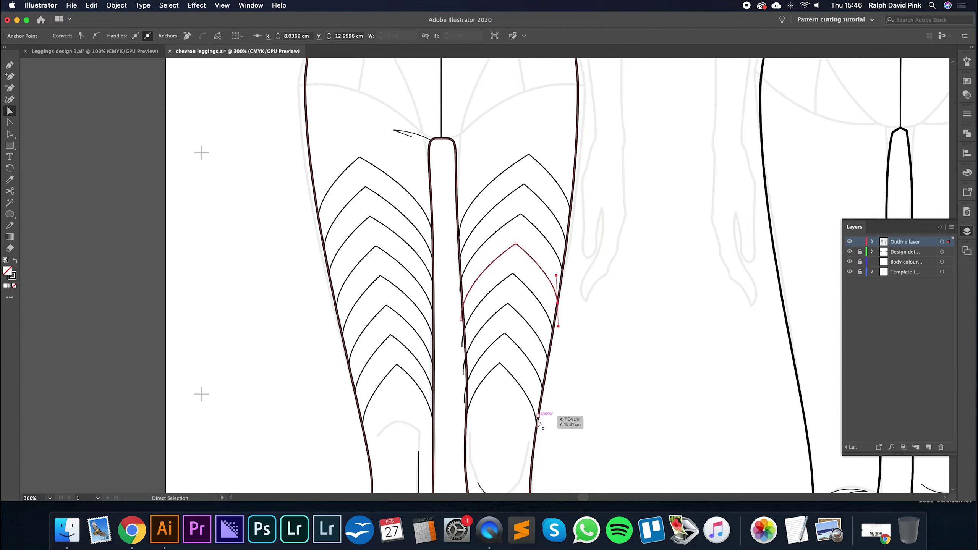
# Step: Move the inner end points of the mirrored chevrons onto the inner leg outline, working from the lower ones upward
pyautogui.click(465, 402)
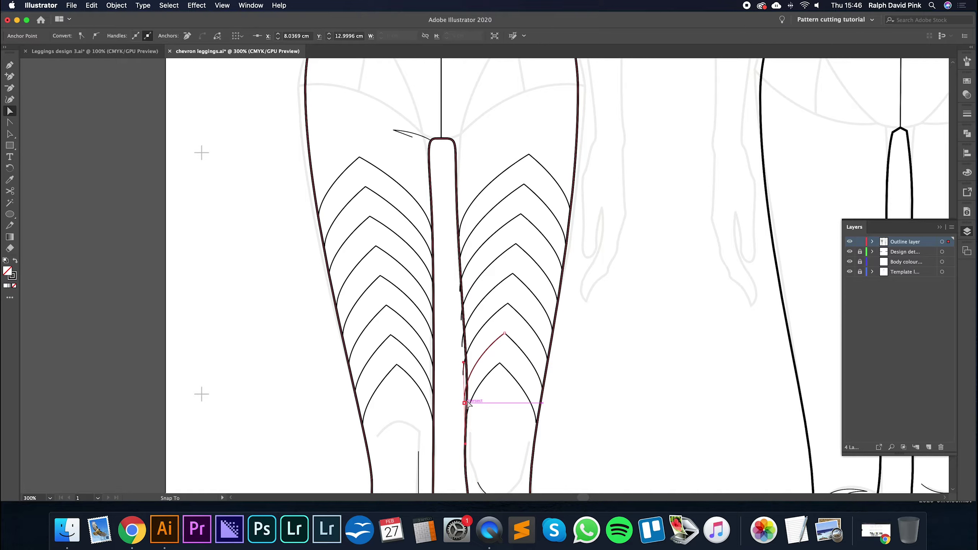
pyautogui.press('Right')
pyautogui.press('Up')
pyautogui.moveTo(473, 373); pyautogui.dragTo(468, 271)
pyautogui.keyDown('super'); pyautogui.click(466, 245); pyautogui.keyUp('super')
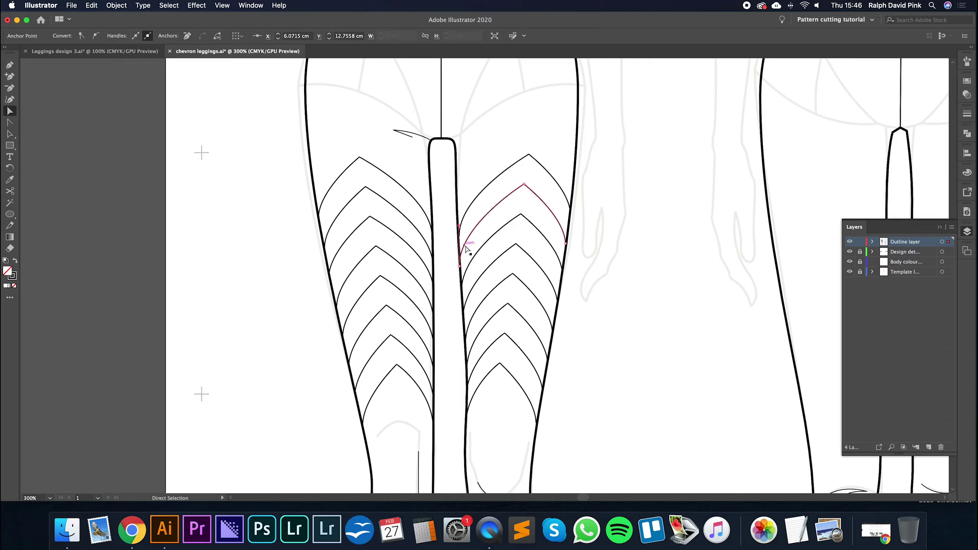
pyautogui.keyDown('super'); pyautogui.click(489, 230); pyautogui.keyUp('super')
# Step: Compare the whole drawing with the reference in Leggings design 3 and return to the chevron leggings file
pyautogui.press('super+minus')
pyautogui.press('super+minus')
pyautogui.press('super+minus')
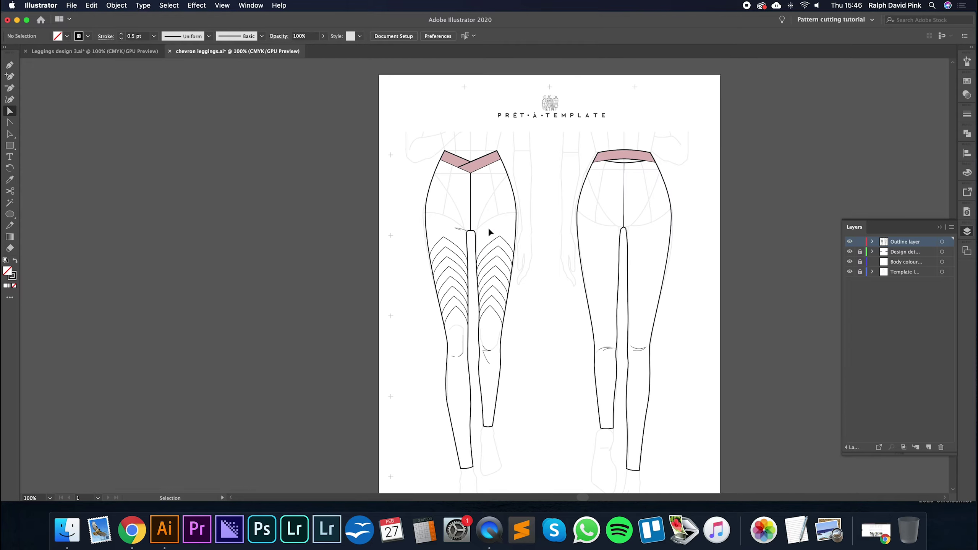
pyautogui.click(123, 52)
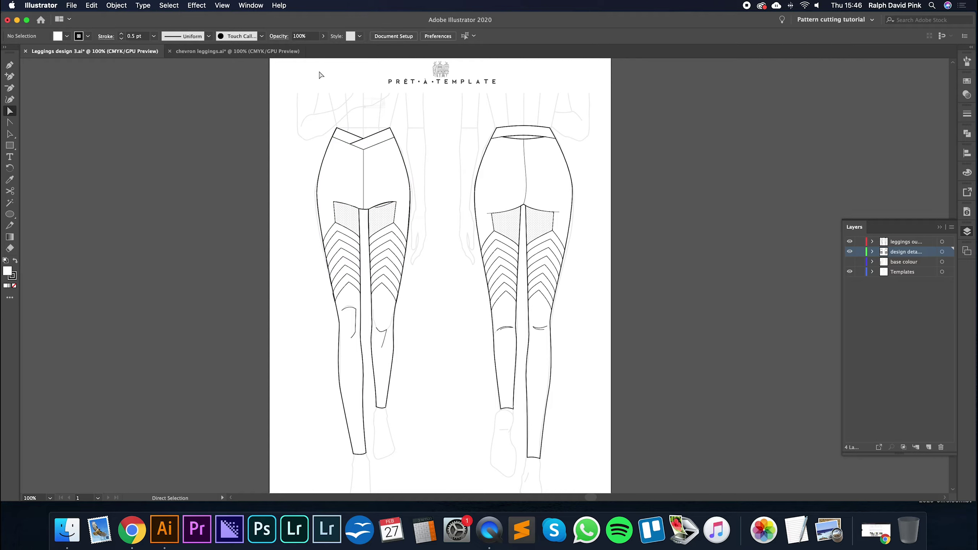
pyautogui.click(239, 50)
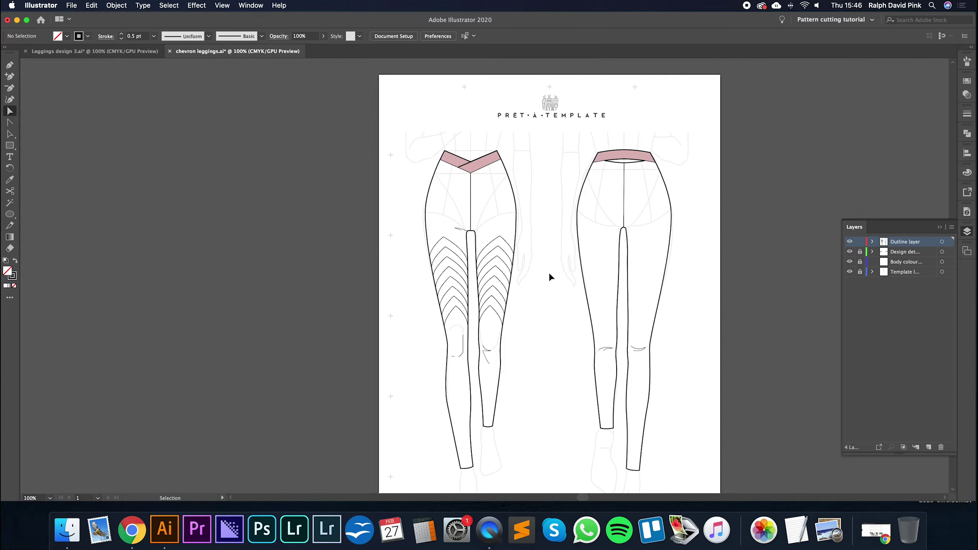
pyautogui.press('super+equal')
pyautogui.press('super+equal')
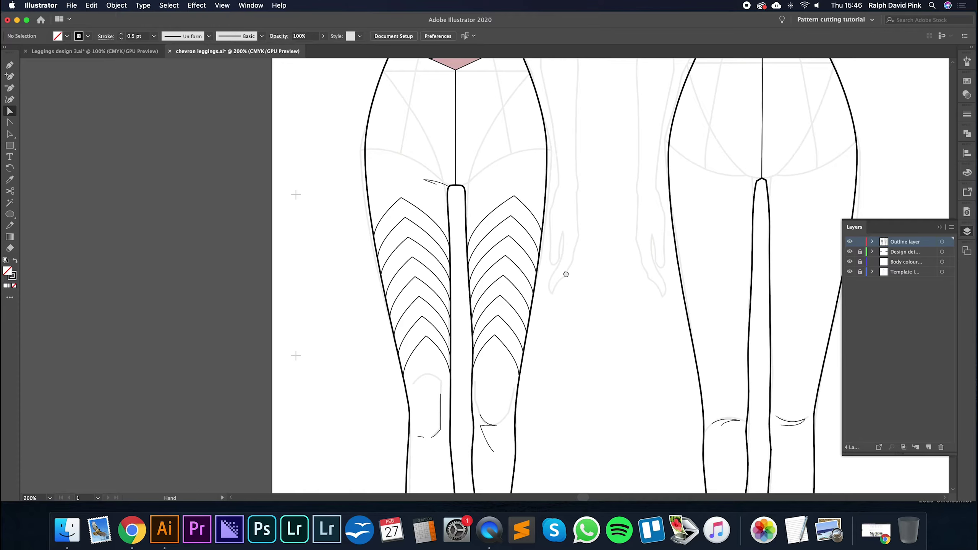
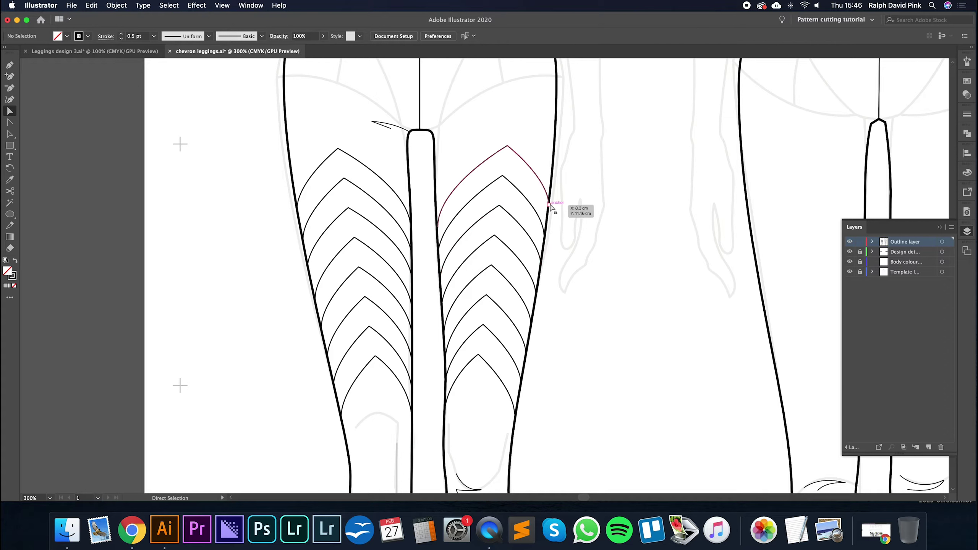
# Step: Join the outer end points and the inner end points of the top two chevrons on the front view's right-hand thigh
pyautogui.click(549, 205)
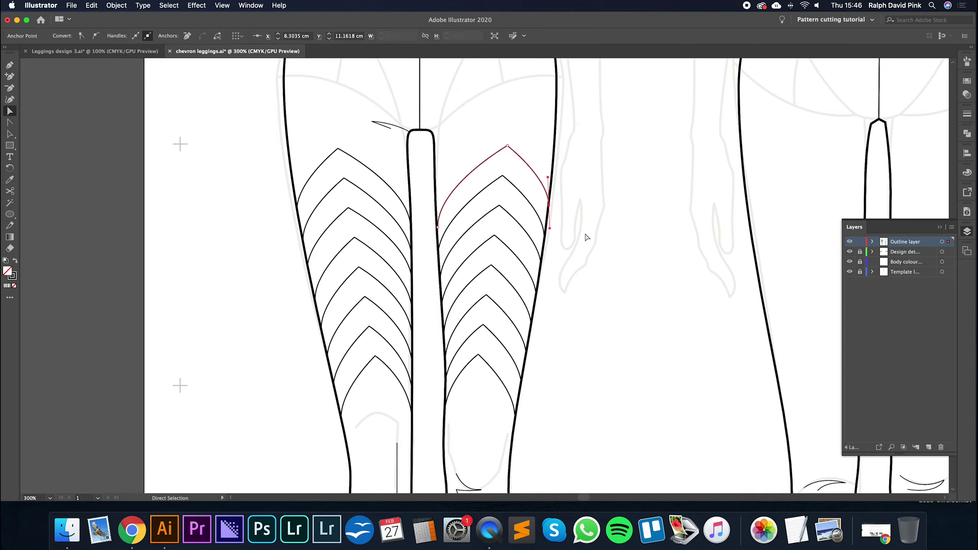
pyautogui.keyDown('shift'); pyautogui.click(545, 236); pyautogui.keyUp('shift')
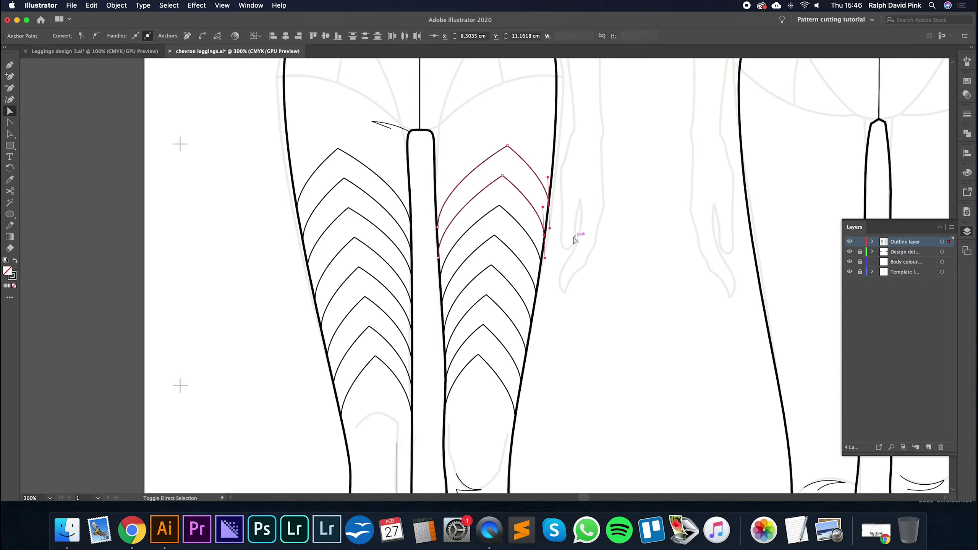
pyautogui.rightClick(560, 227)
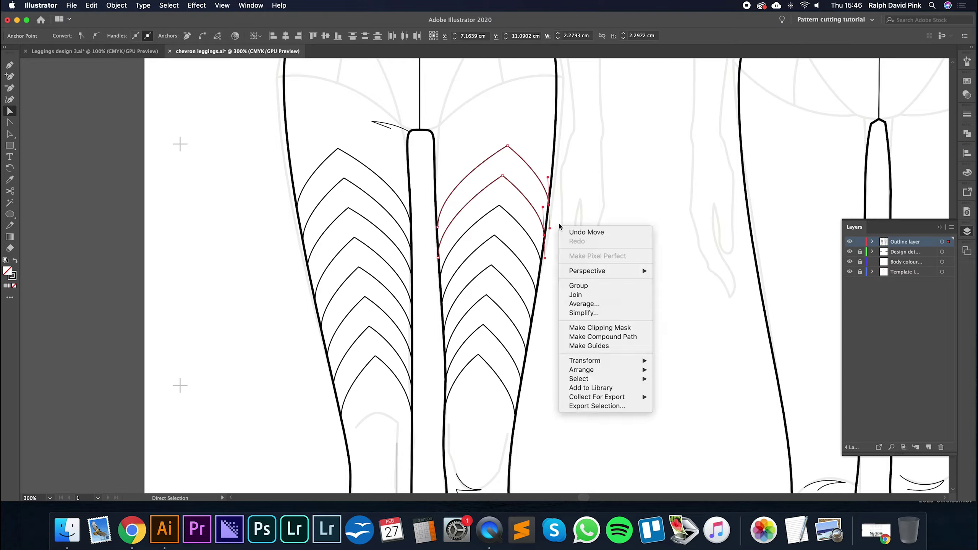
pyautogui.click(582, 291)
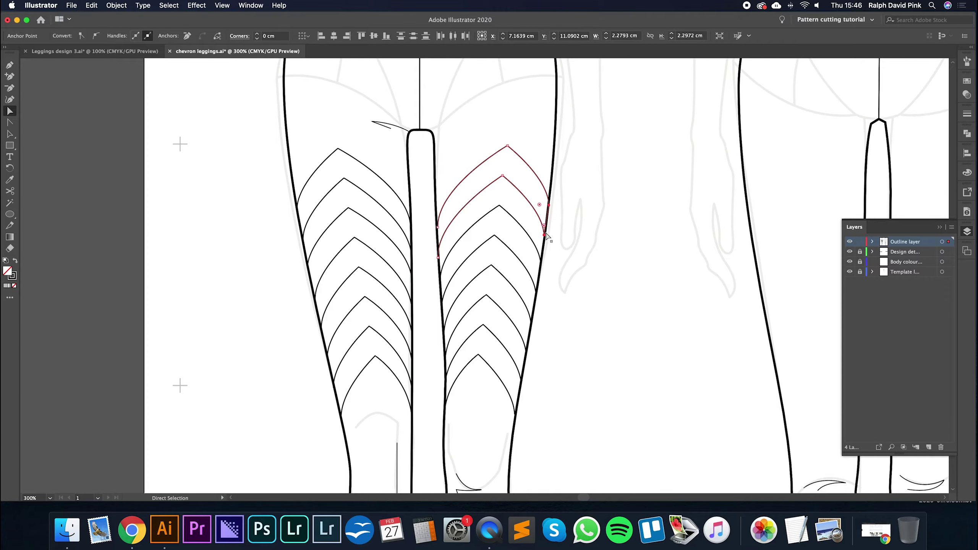
pyautogui.click(439, 228)
pyautogui.keyDown('shift'); pyautogui.click(439, 258); pyautogui.keyUp('shift')
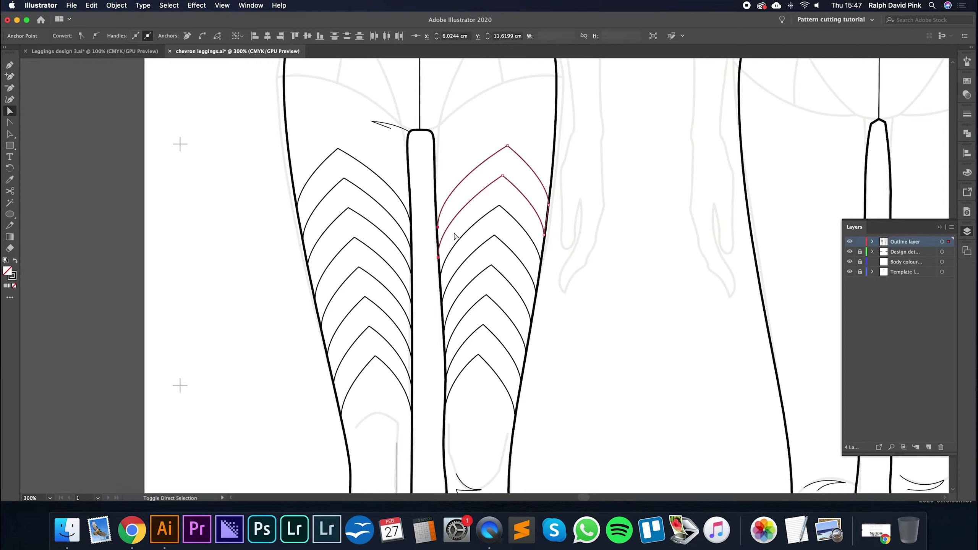
pyautogui.rightClick(452, 217)
pyautogui.click(473, 295)
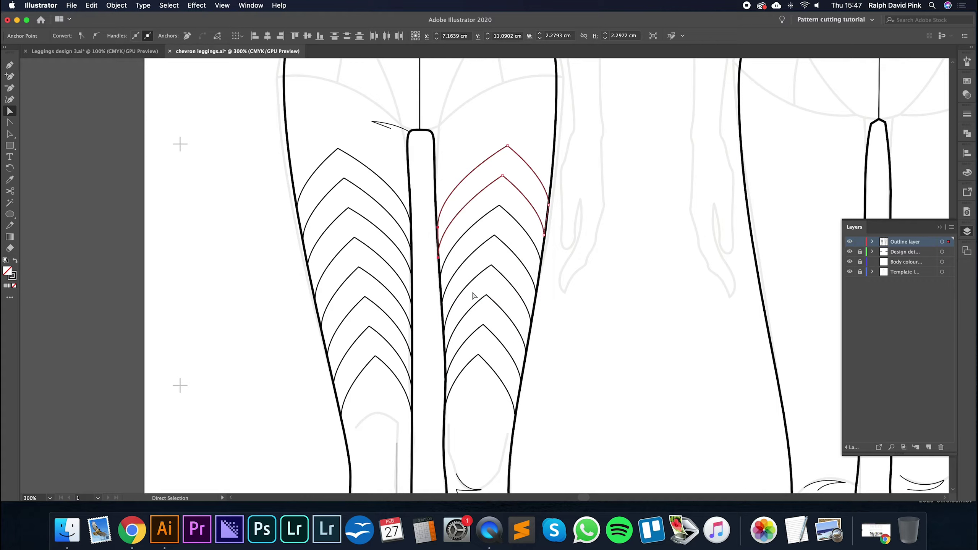
# Step: Try a light grey fill (bfbebe) on the joined top chevron pair and undo it
pyautogui.click(529, 195)
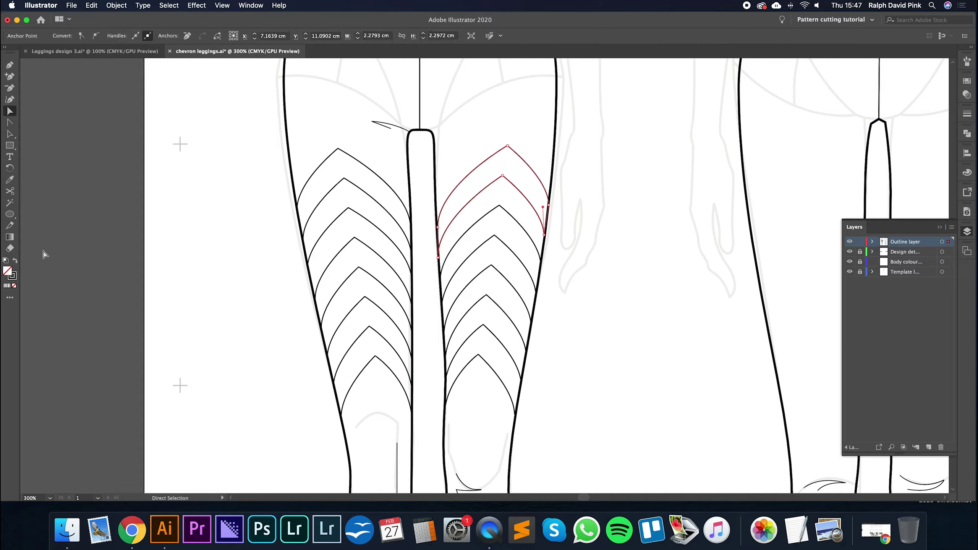
pyautogui.doubleClick(12, 274)
pyautogui.click(53, 157)
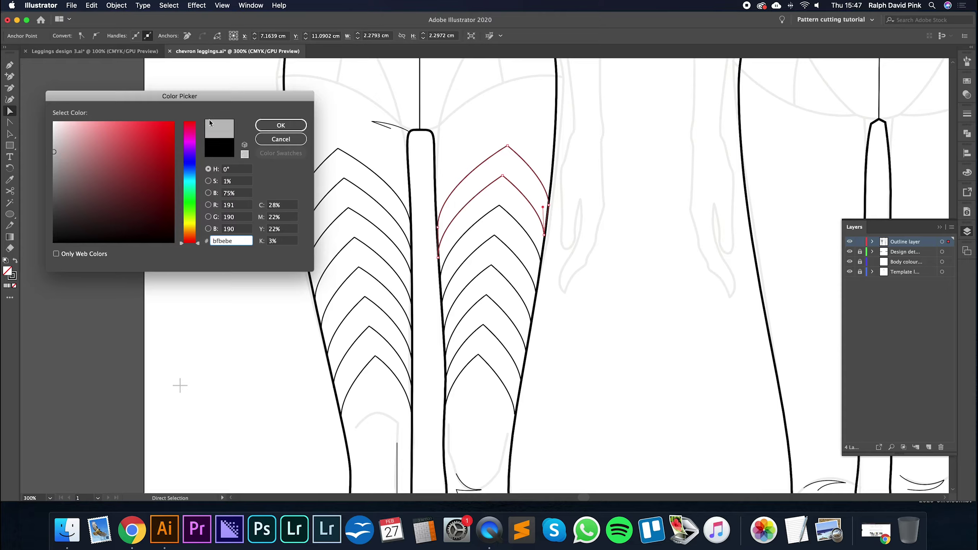
pyautogui.click(281, 125)
pyautogui.click(624, 204)
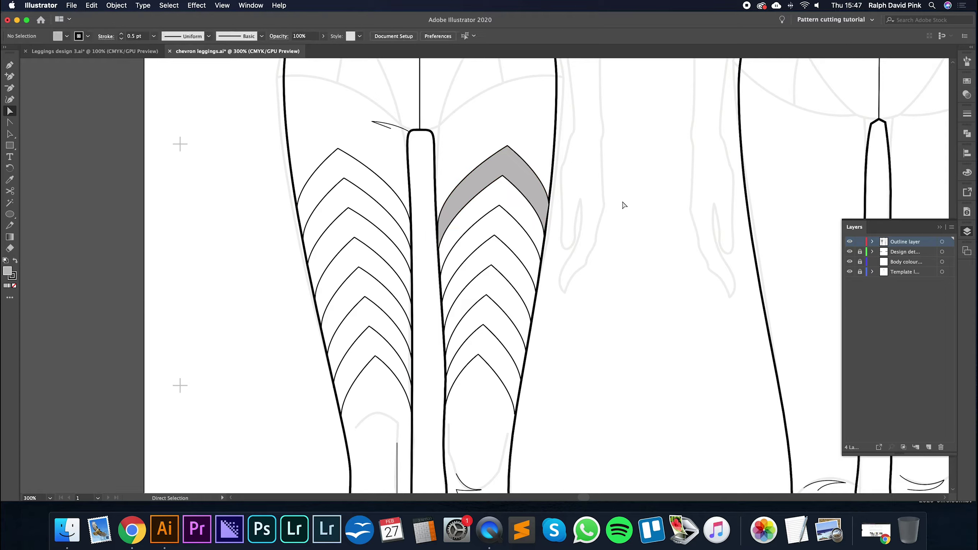
pyautogui.press('super+z')
pyautogui.press('super+z')
pyautogui.click(616, 224)
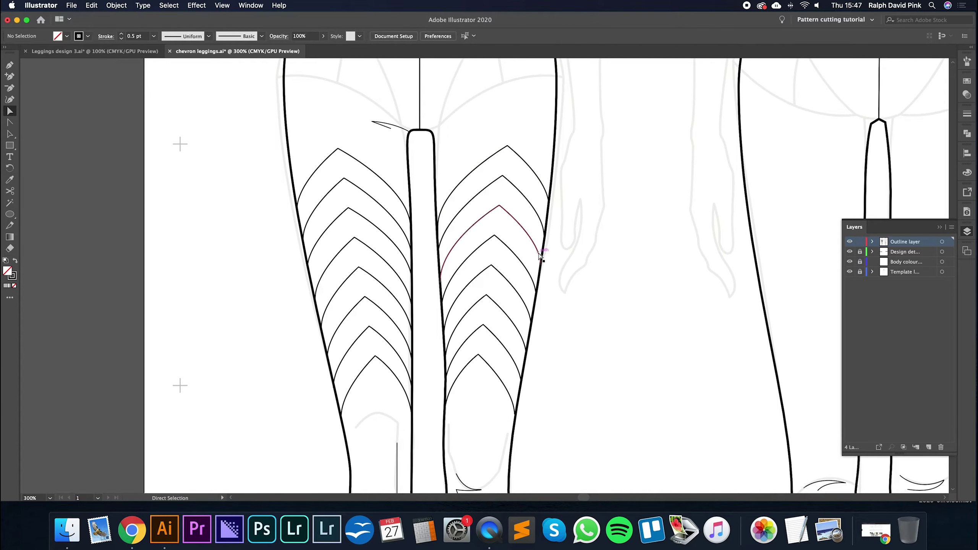
# Step: Join the outer end points of the third and fourth, and of the fifth and sixth chevrons on the right-hand thigh
pyautogui.keyDown('super'); pyautogui.click(541, 259); pyautogui.keyUp('super')
pyautogui.press('super+j')
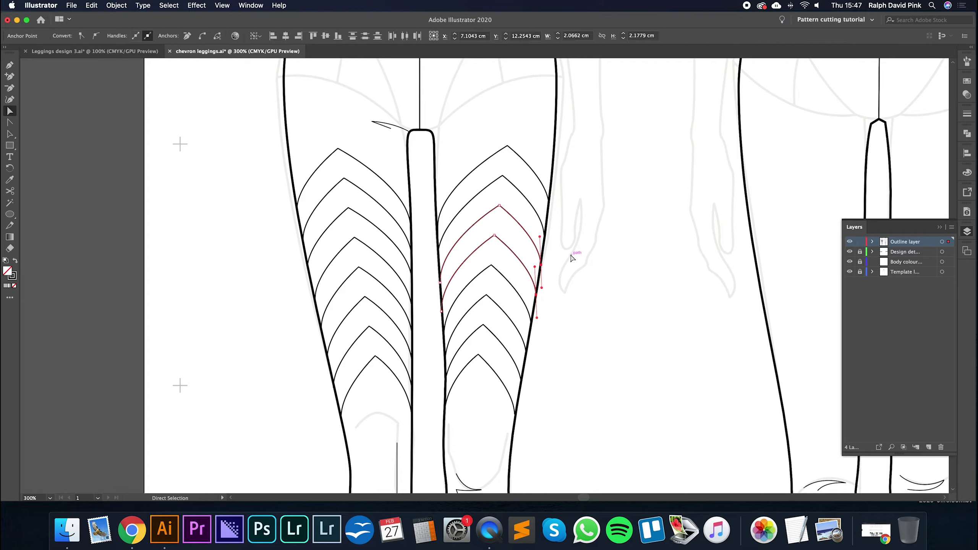
pyautogui.rightClick(572, 256)
pyautogui.click(588, 326)
pyautogui.click(527, 344)
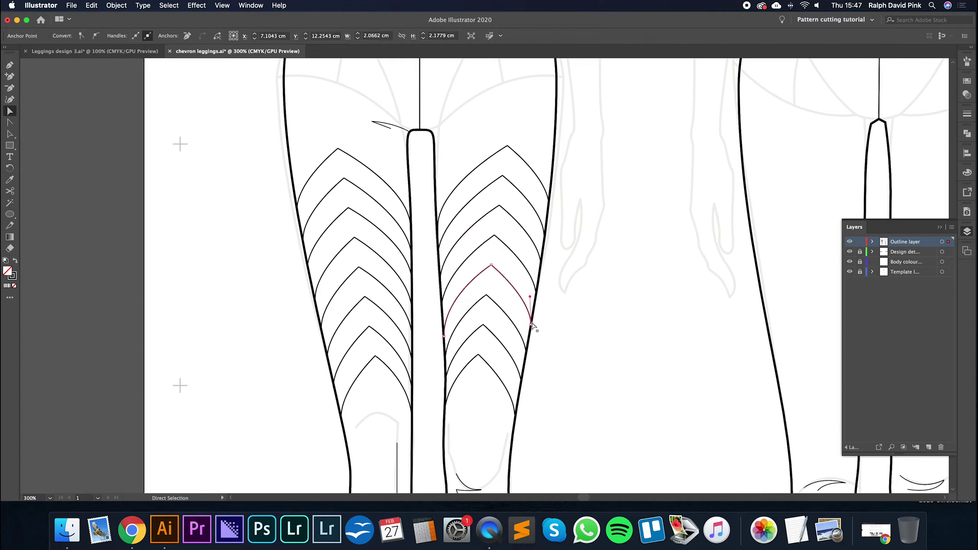
pyautogui.keyDown('shift'); pyautogui.click(526, 354); pyautogui.keyUp('shift')
pyautogui.rightClick(557, 310)
pyautogui.click(572, 380)
# Step: Join the lowest two chevrons on the right-hand thigh at both their outer and inner end points
pyautogui.click(521, 377)
pyautogui.click(521, 384)
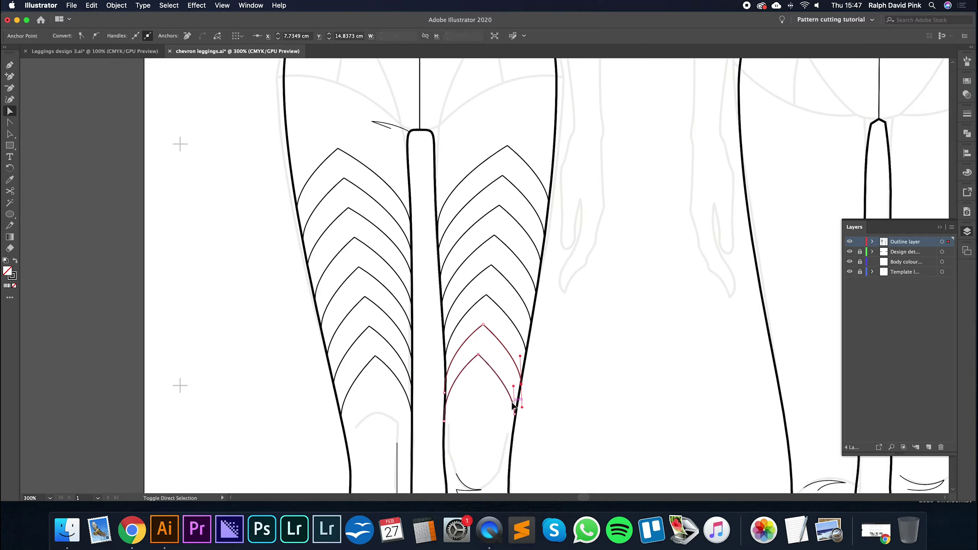
pyautogui.keyDown('shift'); pyautogui.click(515, 415); pyautogui.keyUp('shift')
pyautogui.rightClick(551, 362)
pyautogui.click(566, 391)
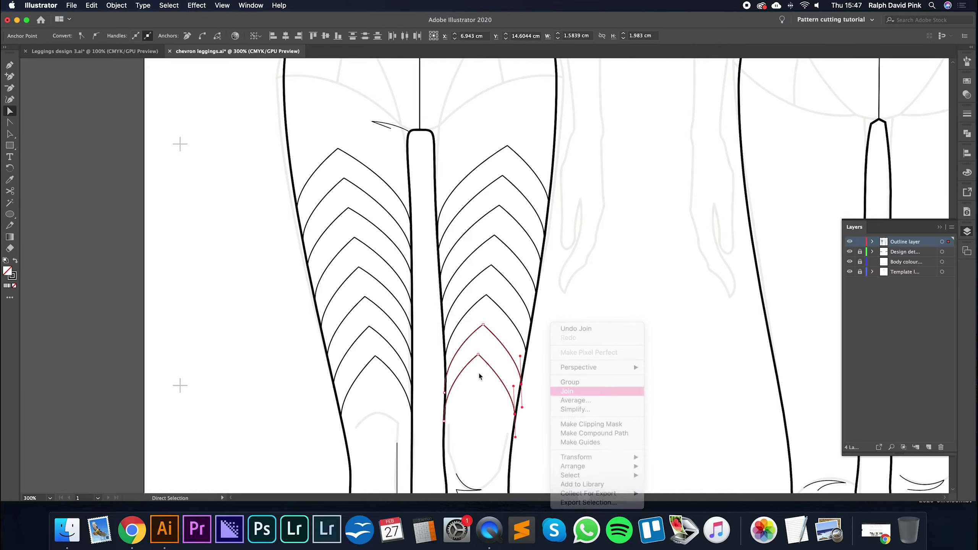
pyautogui.click(445, 393)
pyautogui.keyDown('shift'); pyautogui.click(444, 421); pyautogui.keyUp('shift')
pyautogui.rightClick(454, 378)
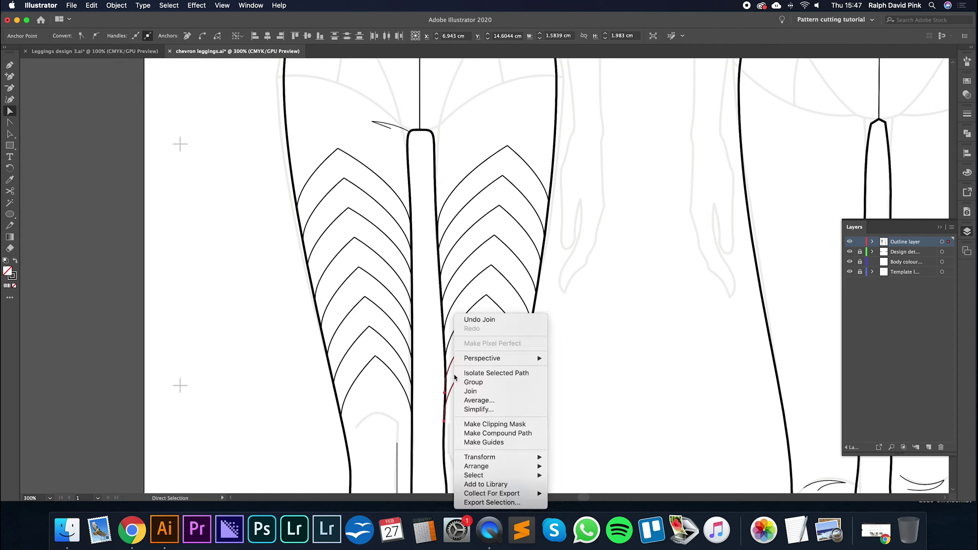
pyautogui.click(469, 392)
# Step: Close the remaining open chevron pairs on the right-hand thigh into shapes with Pathfinder Unite
pyautogui.click(446, 328)
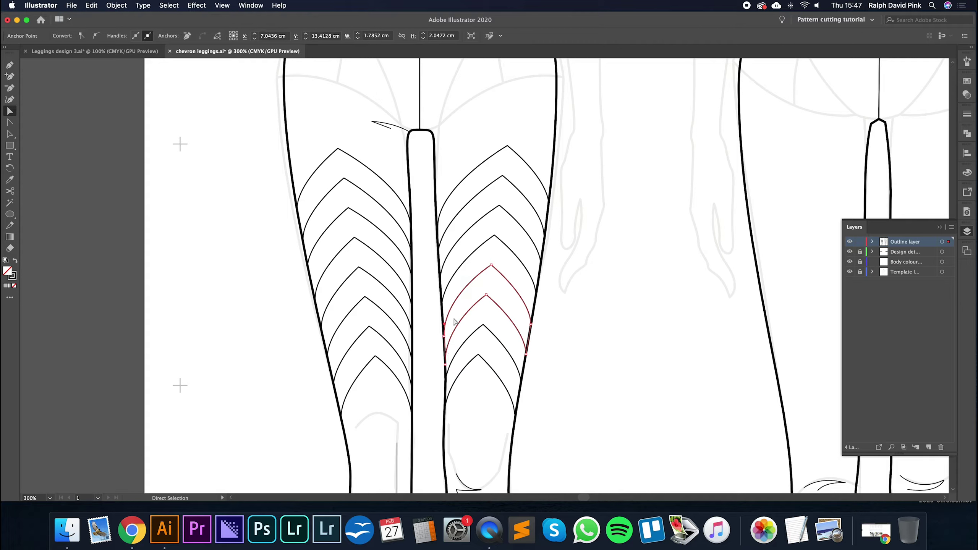
pyautogui.click(969, 133)
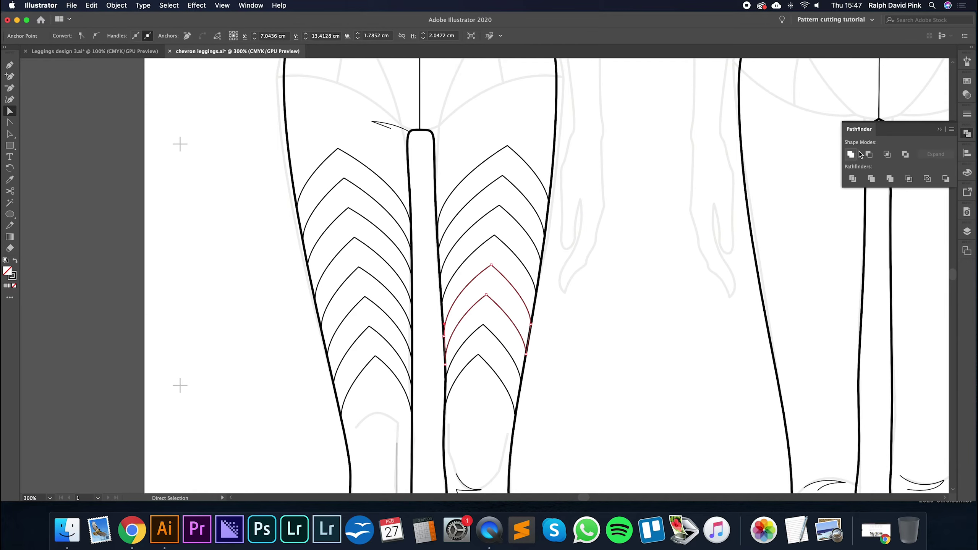
pyautogui.click(494, 235)
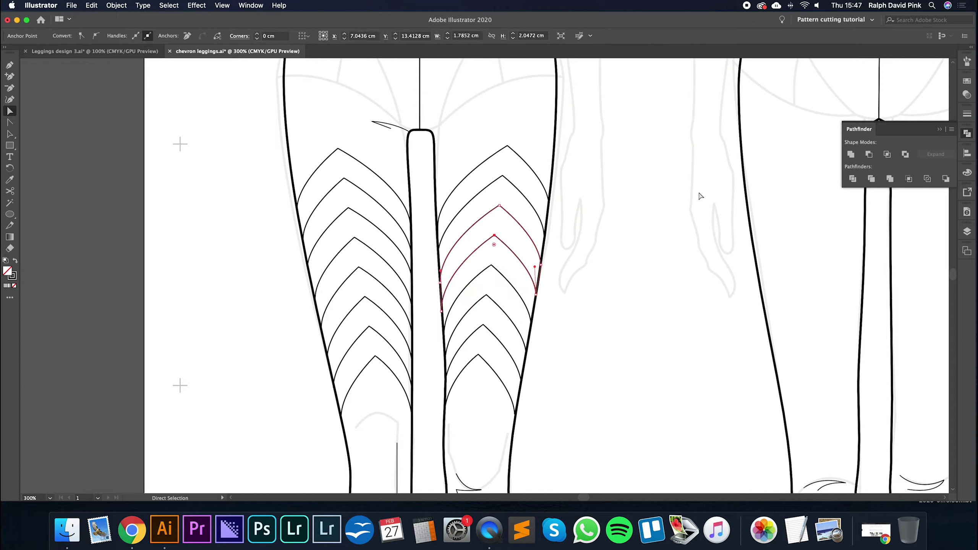
pyautogui.click(850, 154)
pyautogui.click(467, 205)
pyautogui.click(447, 174)
# Step: Join the inner end points of the upper two chevron pairs on the left-hand thigh, pair by pair
pyautogui.click(413, 195)
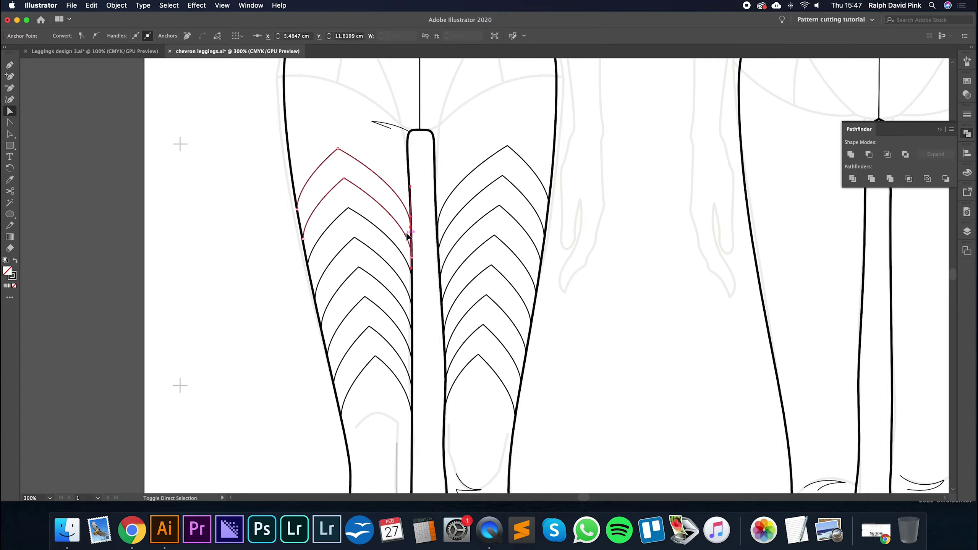
pyautogui.rightClick(421, 239)
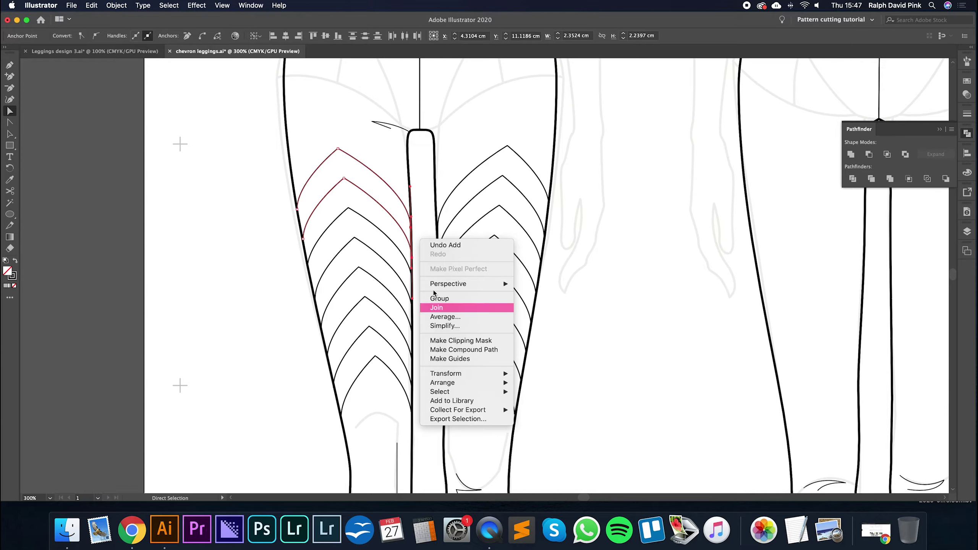
pyautogui.click(405, 262)
pyautogui.keyDown('shift'); pyautogui.click(412, 287); pyautogui.keyUp('shift')
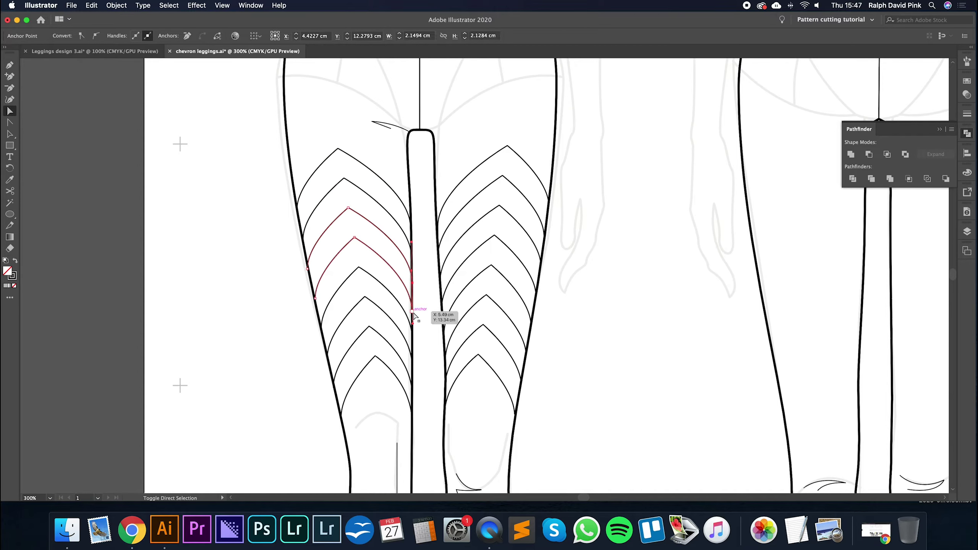
pyautogui.rightClick(426, 280)
pyautogui.click(445, 348)
# Step: Join the inner end points of the lower two chevron pairs on the left-hand thigh, pair by pair
pyautogui.click(412, 327)
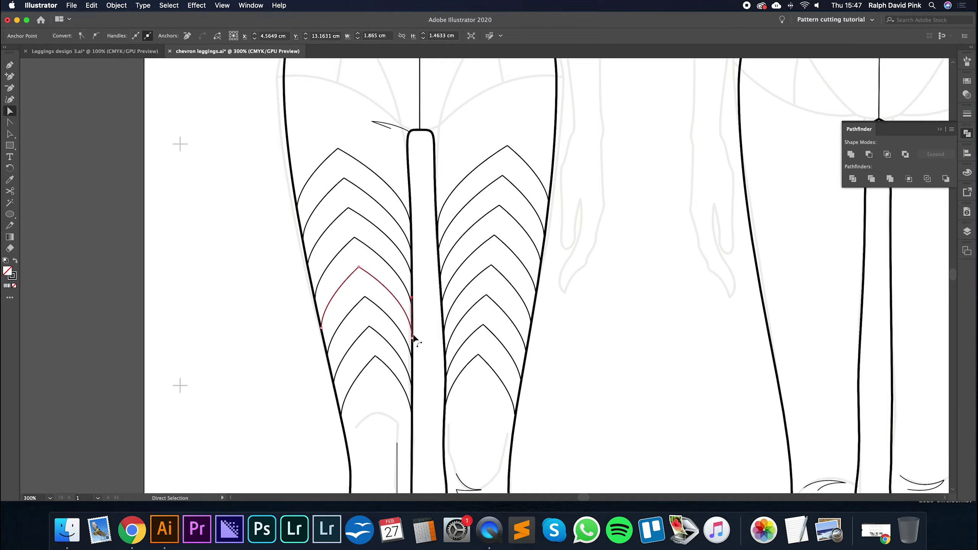
pyautogui.keyDown('shift'); pyautogui.click(413, 372); pyautogui.keyUp('shift')
pyautogui.rightClick(432, 348)
pyautogui.click(440, 391)
pyautogui.click(411, 397)
pyautogui.keyDown('shift'); pyautogui.click(411, 400); pyautogui.keyUp('shift')
pyautogui.rightClick(422, 401)
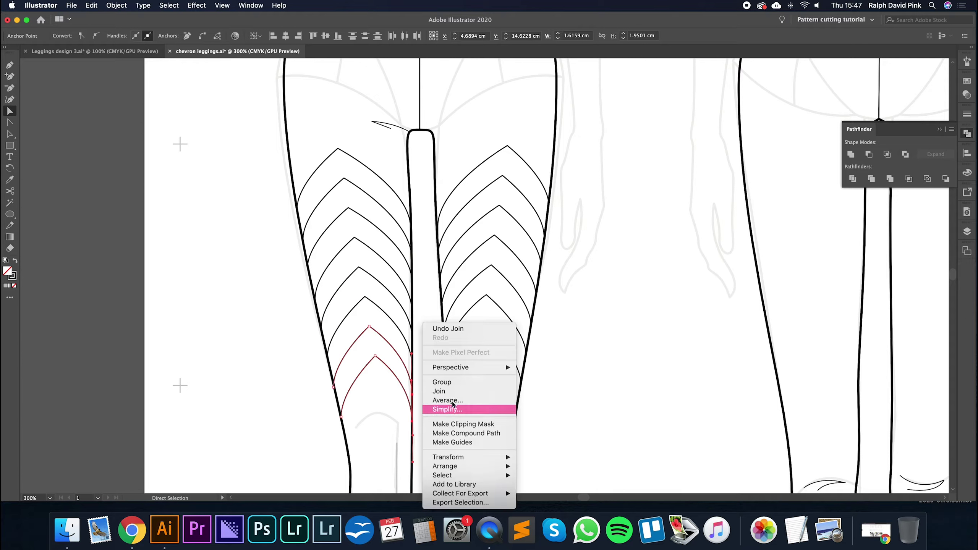
pyautogui.click(463, 392)
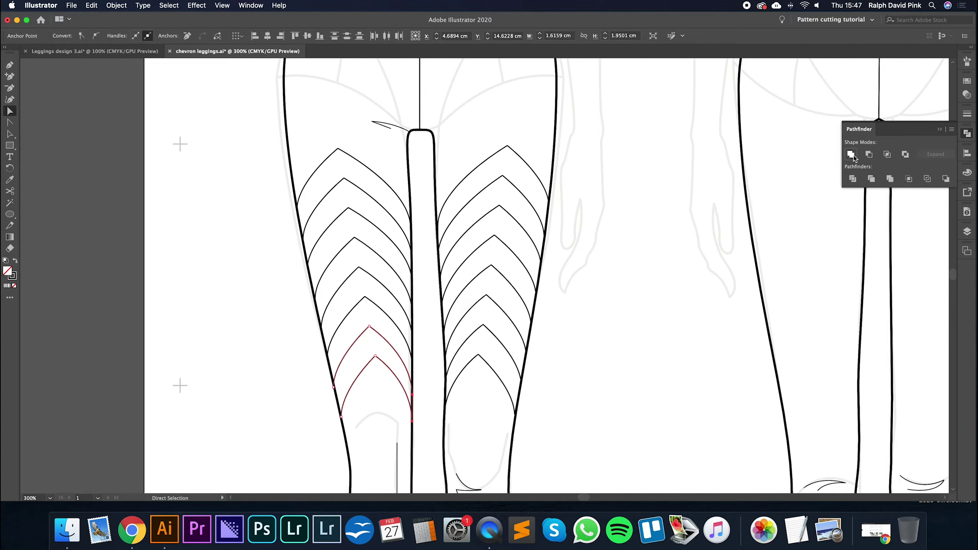
# Step: Close the left-hand thigh's chevron pairs into shapes with Pathfinder Unite, working from the lower pairs upward, and deselect
pyautogui.click(388, 301)
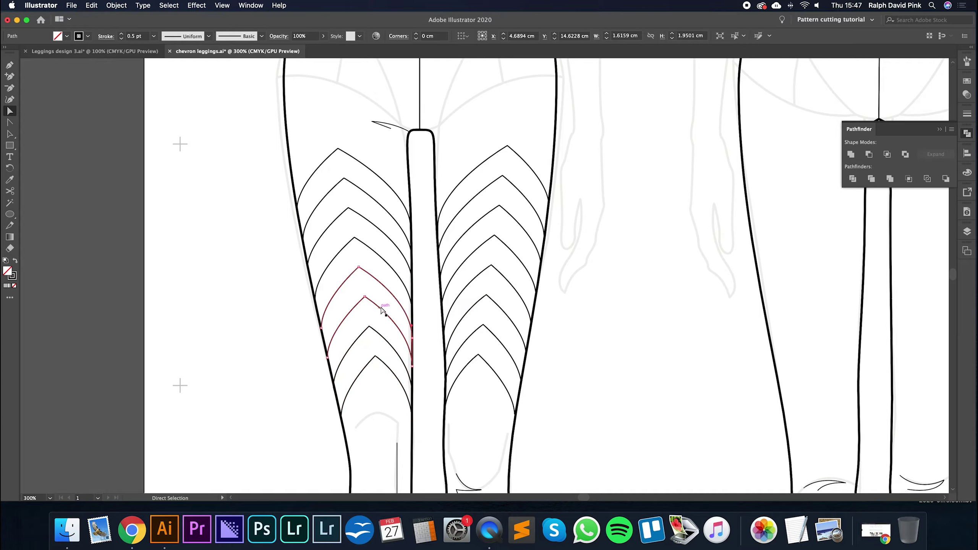
pyautogui.click(851, 155)
pyautogui.click(316, 287)
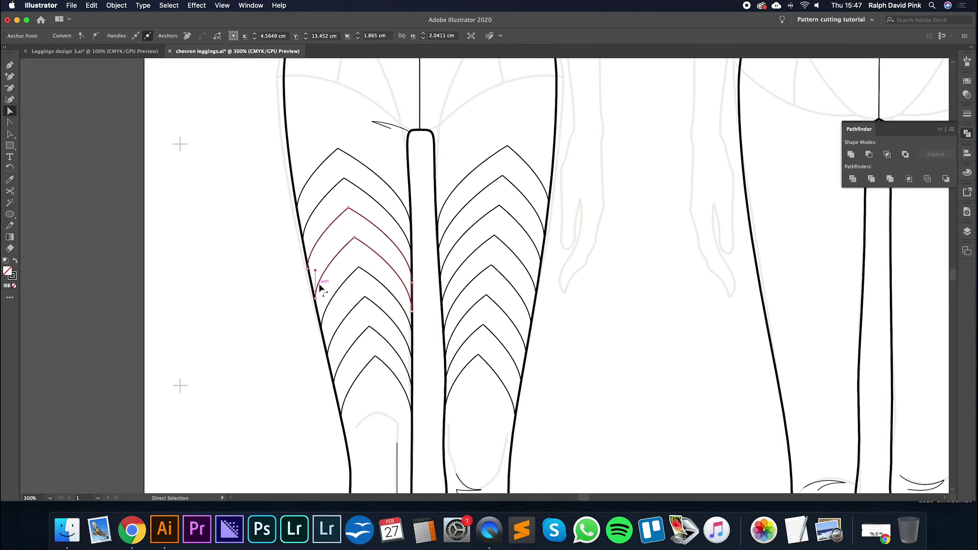
pyautogui.click(851, 154)
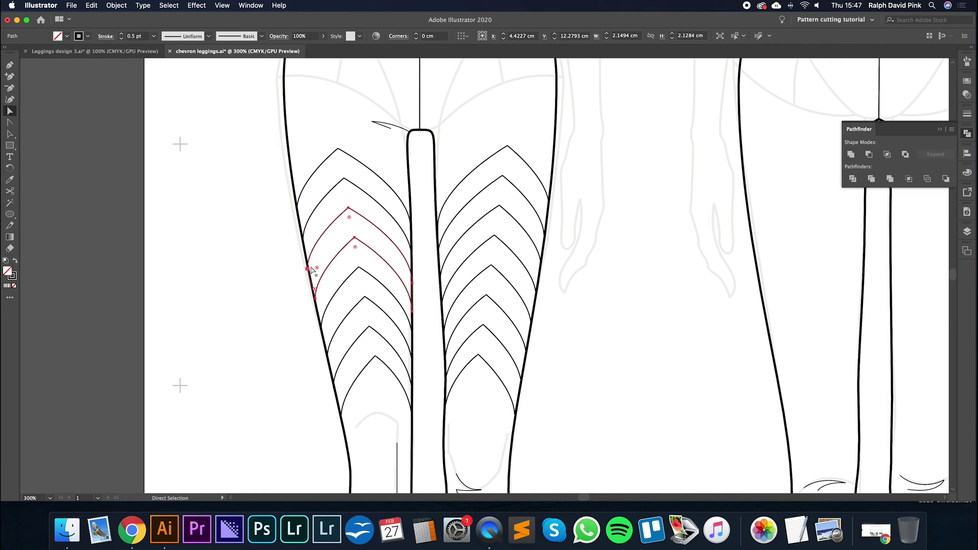
pyautogui.click(350, 181)
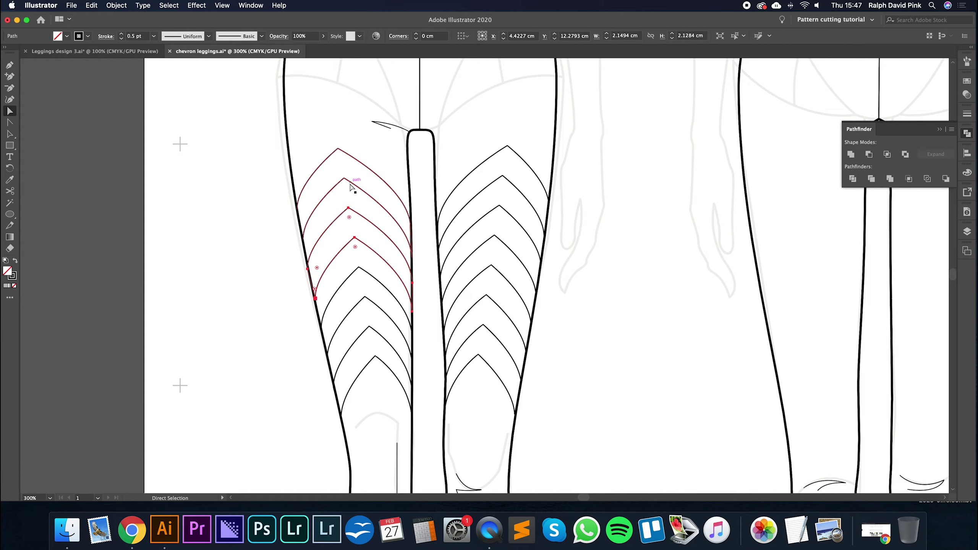
pyautogui.click(851, 154)
pyautogui.click(344, 136)
# Step: Examine the mesh thigh panels above the chevrons in Leggings design 3 and return to the chevron leggings file
pyautogui.press('super+minus')
pyautogui.press('super+minus')
pyautogui.moveTo(516, 218); pyautogui.dragTo(508, 215)
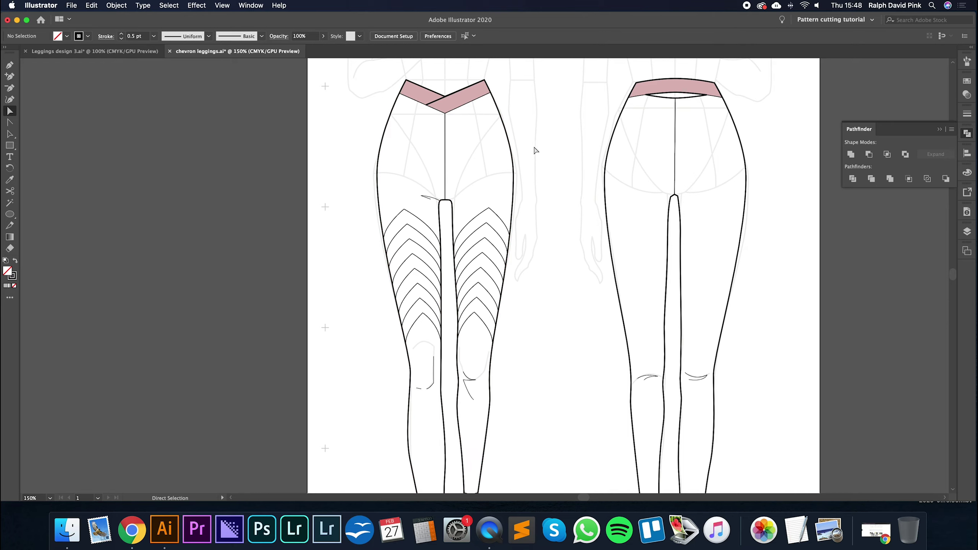
pyautogui.click(113, 50)
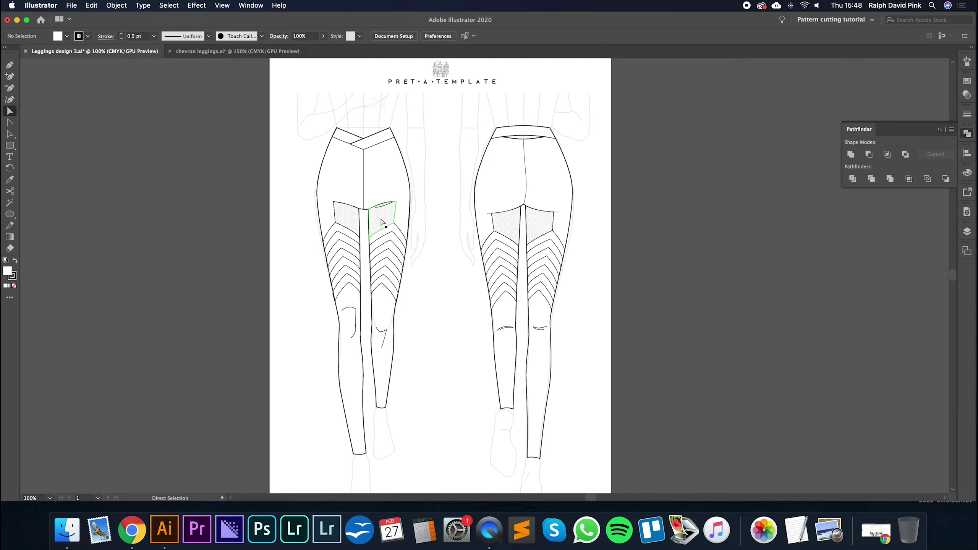
pyautogui.press('super+plus')
pyautogui.press('super+plus')
pyautogui.moveTo(366, 188); pyautogui.dragTo(442, 276)
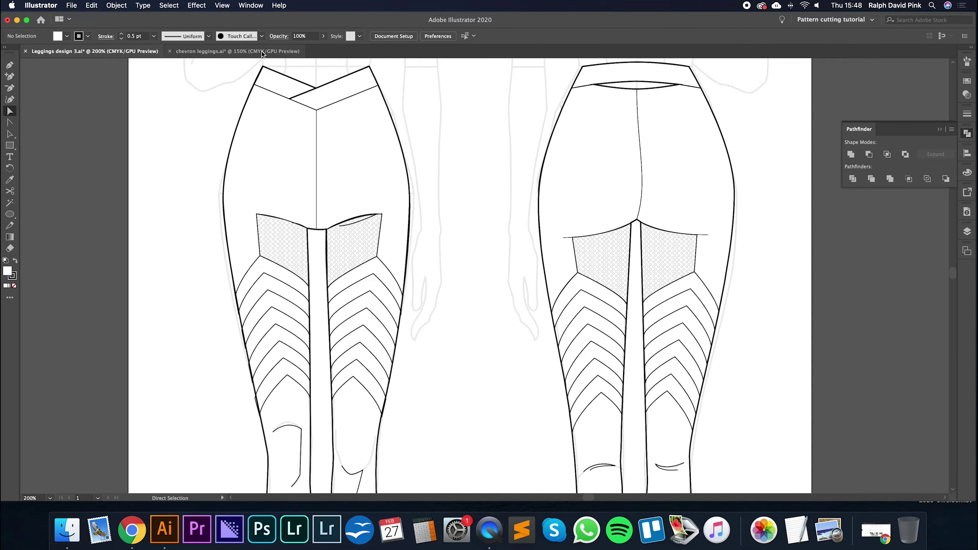
pyautogui.click(231, 51)
# Step: Select all the chevron shapes on both front thighs and cut them from the Outline layer
pyautogui.press('super+equal')
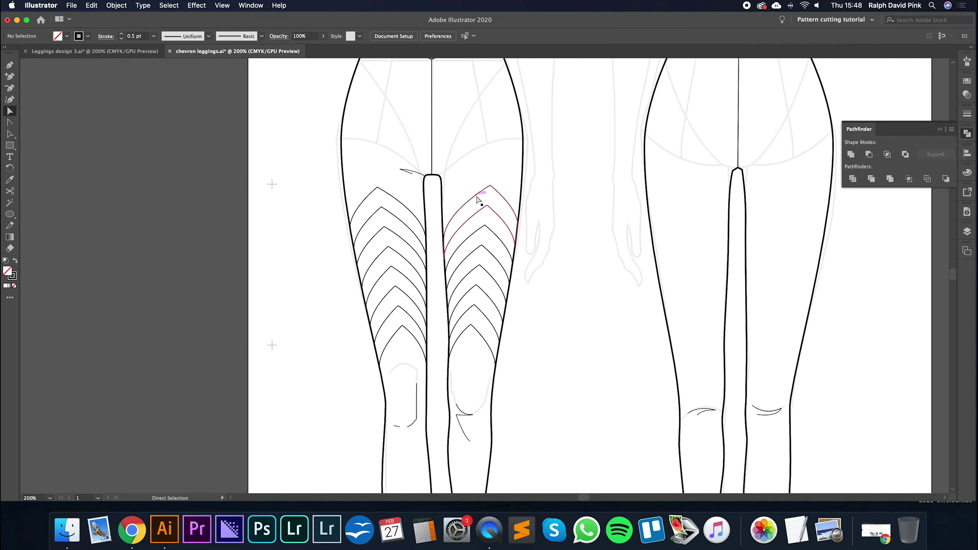
pyautogui.scroll(3, 462, 224)
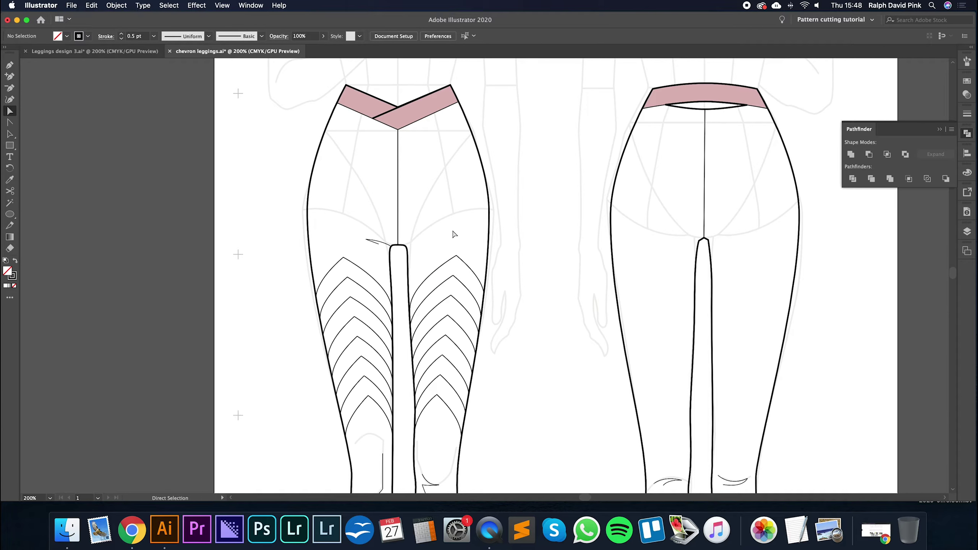
pyautogui.press('p')
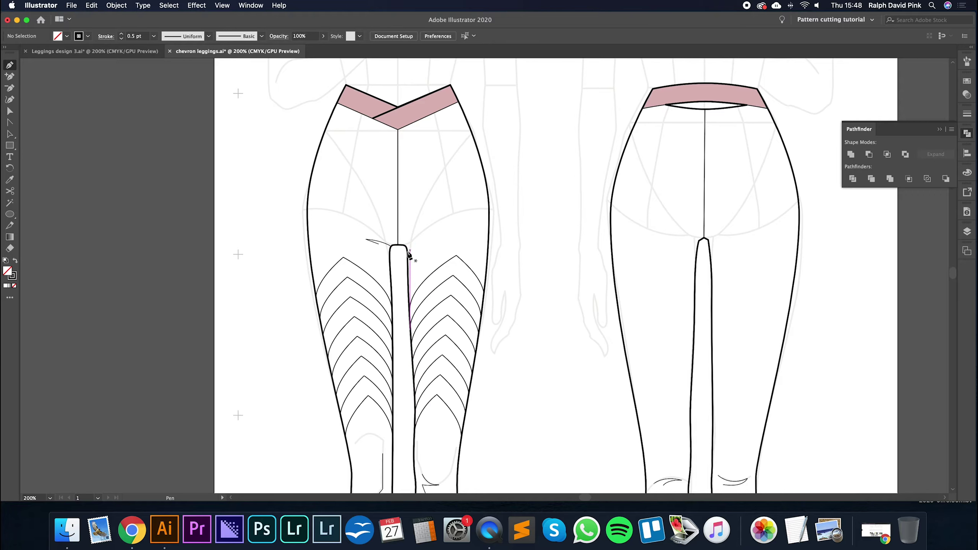
pyautogui.click(967, 231)
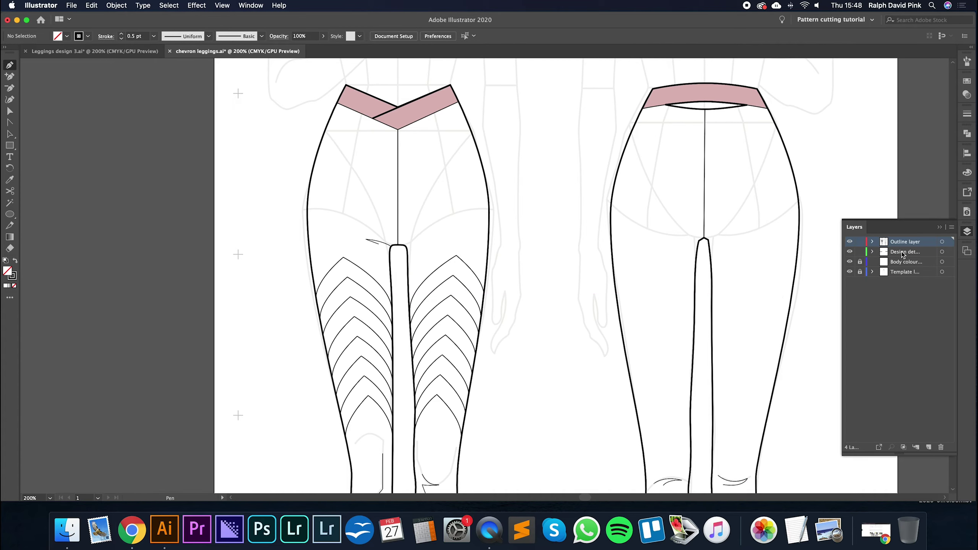
pyautogui.press('v')
pyautogui.moveTo(436, 371); pyautogui.dragTo(437, 398)
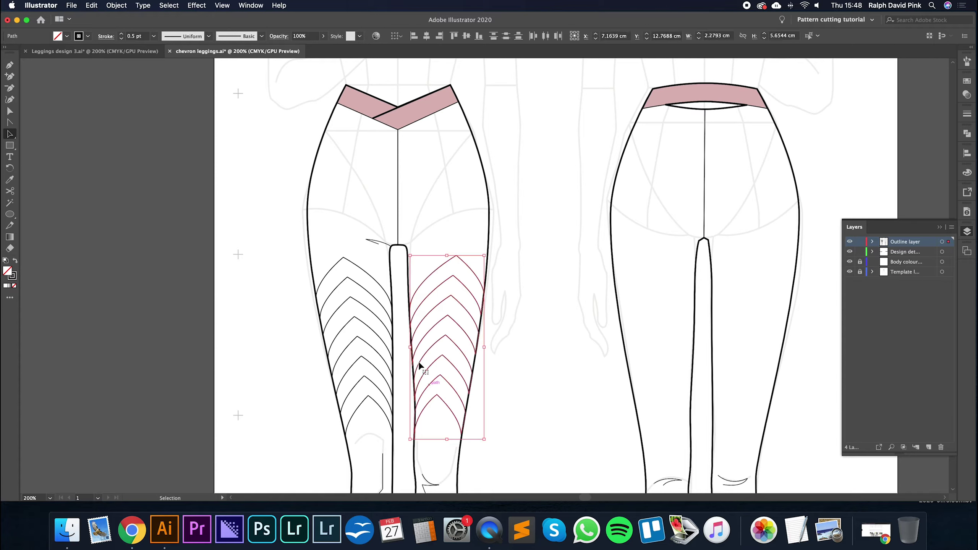
pyautogui.keyDown('shift'); pyautogui.click(356, 409); pyautogui.keyUp('shift')
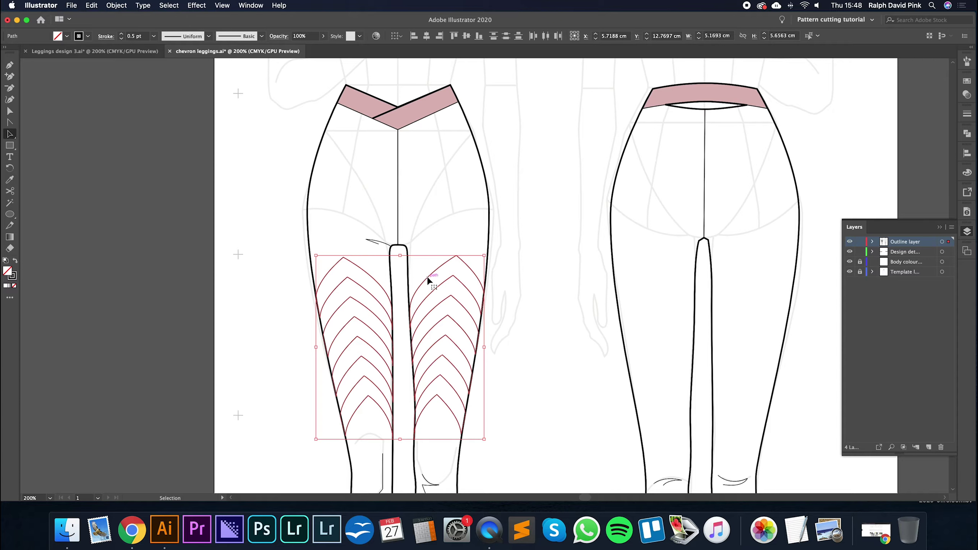
pyautogui.click(92, 5)
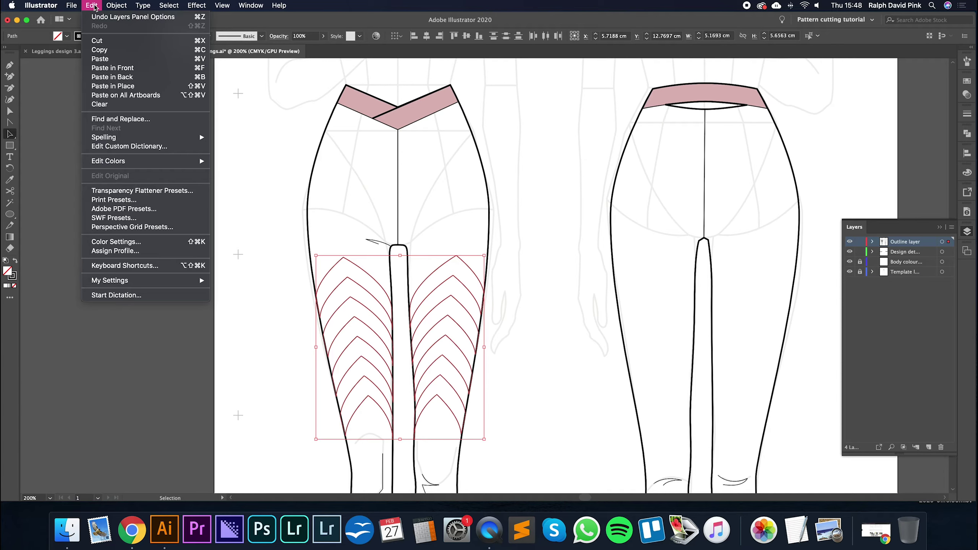
pyautogui.click(100, 47)
# Step: Lock the Outline layer, paste the chevrons onto the design detail layer and position them over both front thighs
pyautogui.click(900, 253)
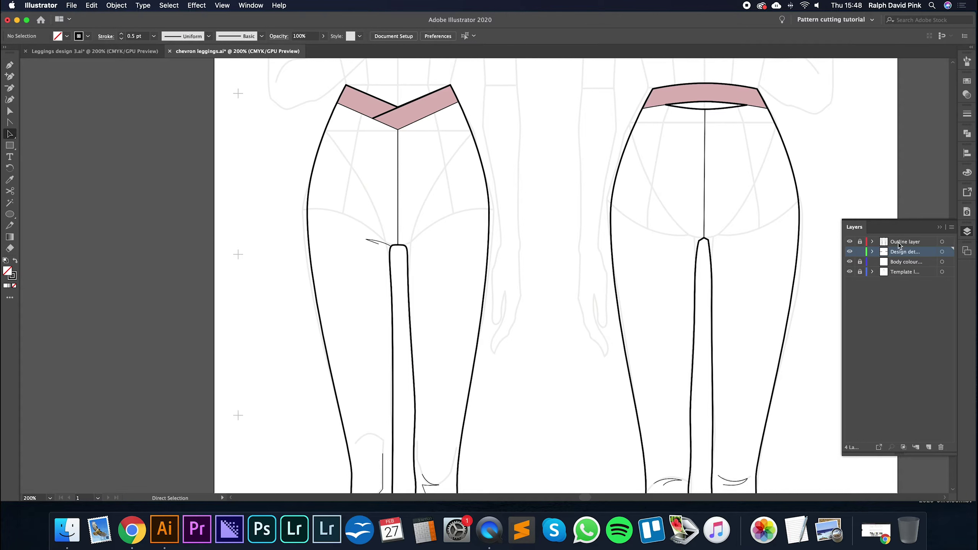
pyautogui.press('super+v')
pyautogui.moveTo(435, 225); pyautogui.dragTo(348, 286)
pyautogui.press('Right')
pyautogui.press('Right')
pyautogui.press('Down')
pyautogui.press('Down')
pyautogui.press('Down')
pyautogui.press('Down')
pyautogui.press('Down')
pyautogui.press('Down')
pyautogui.press('Down')
pyautogui.press('Down')
pyautogui.press('Down')
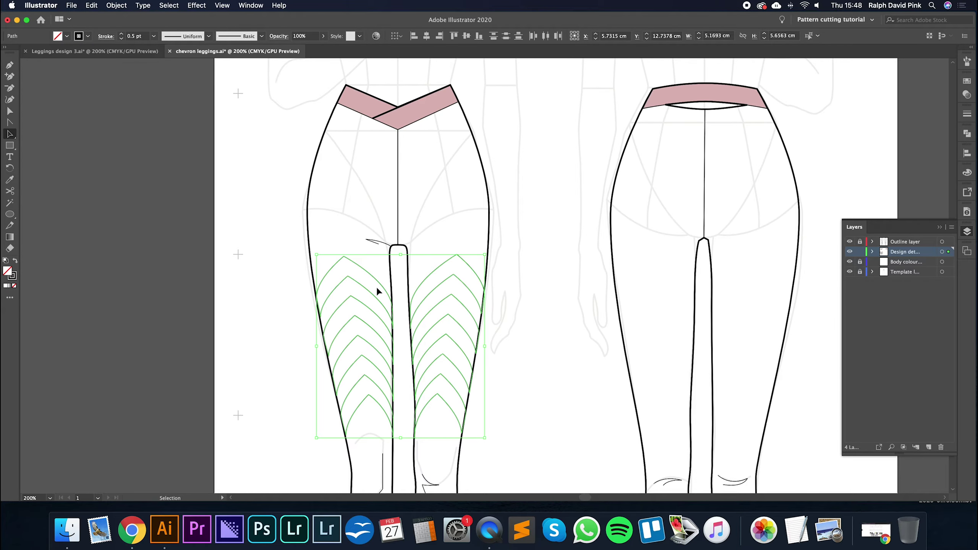
pyautogui.press('Up')
pyautogui.press('Left')
pyautogui.click(543, 283)
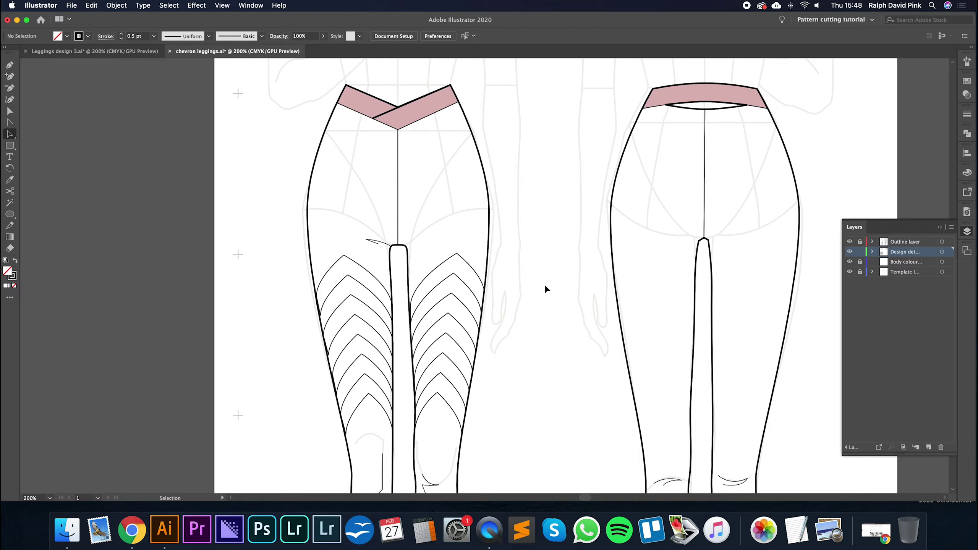
# Step: Nudge the whole set of chevrons into alignment with the leg outlines and deselect it
pyautogui.click(363, 268)
pyautogui.press('super+equal')
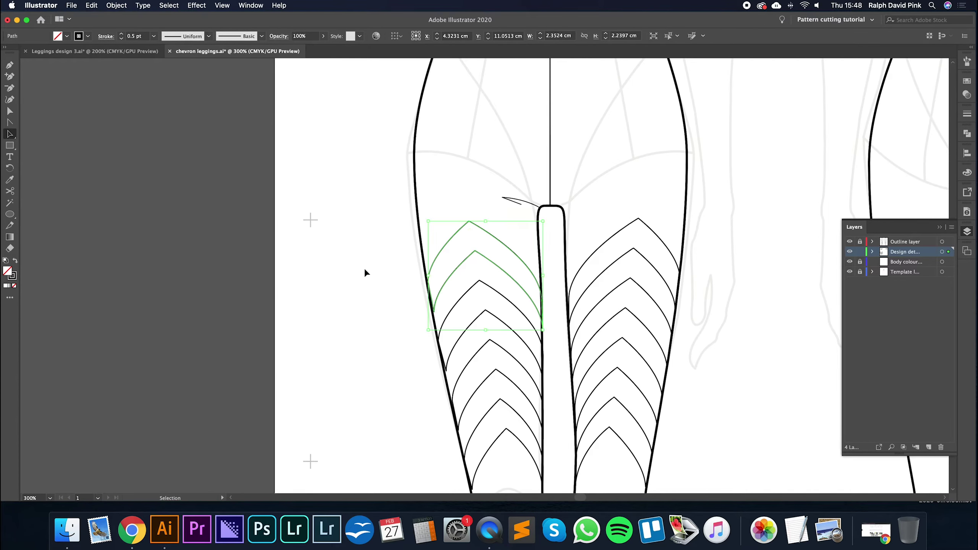
pyautogui.press('Down')
pyautogui.press('Down')
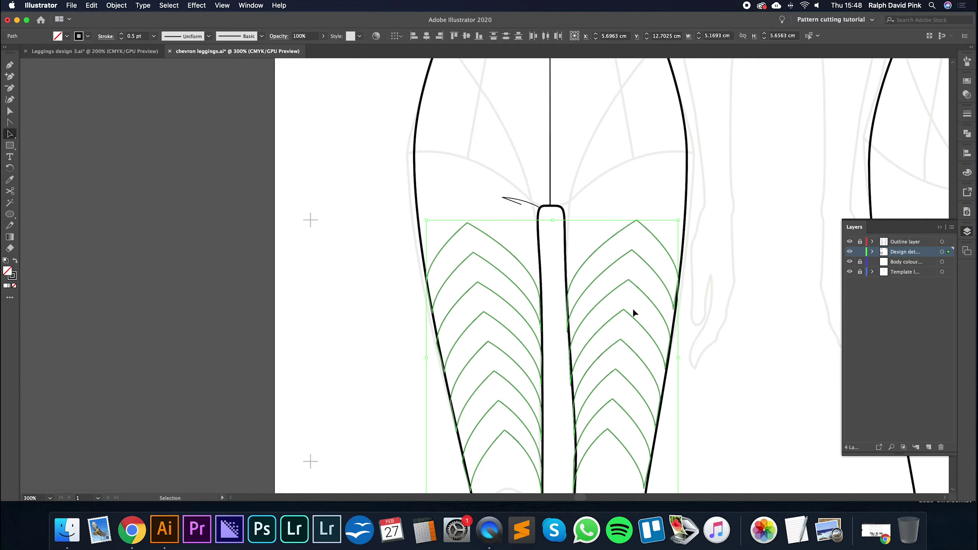
pyautogui.press('Right')
pyautogui.press('a')
pyautogui.press('super+minus')
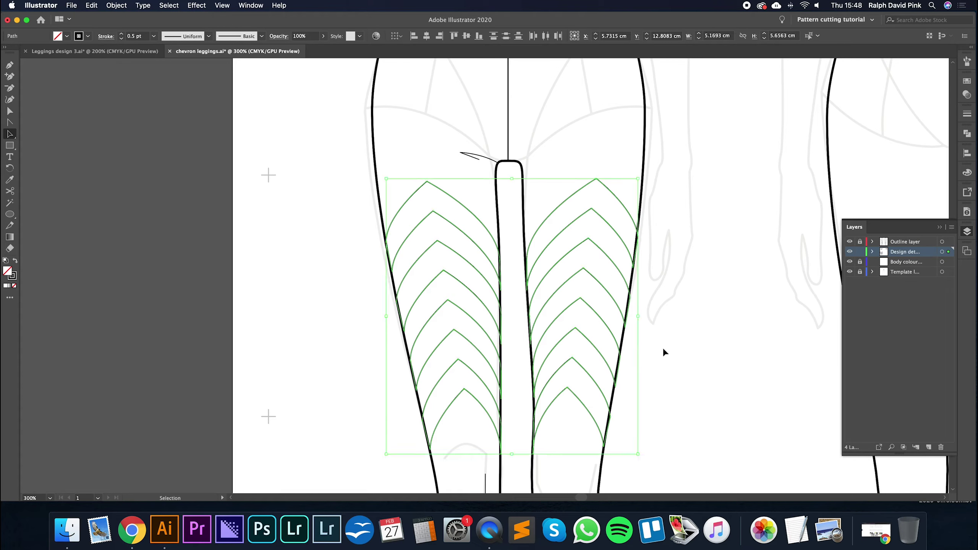
pyautogui.click(651, 291)
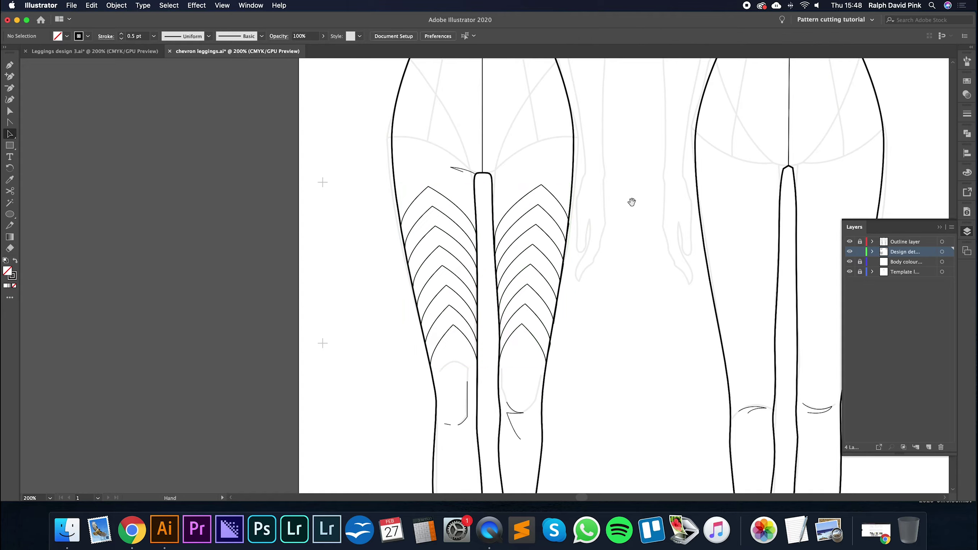
pyautogui.moveTo(633, 208); pyautogui.dragTo(619, 228)
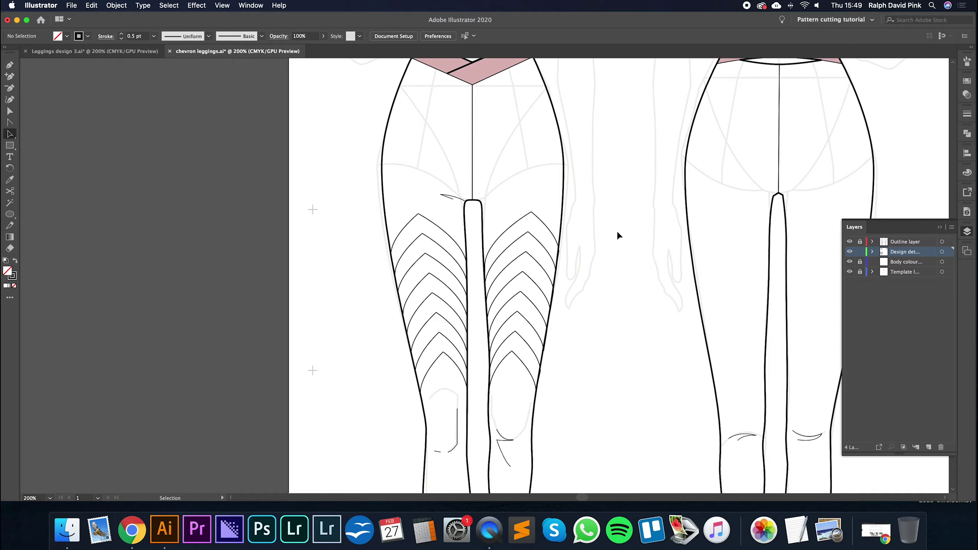
pyautogui.press('super+minus')
pyautogui.moveTo(573, 289); pyautogui.dragTo(548, 256)
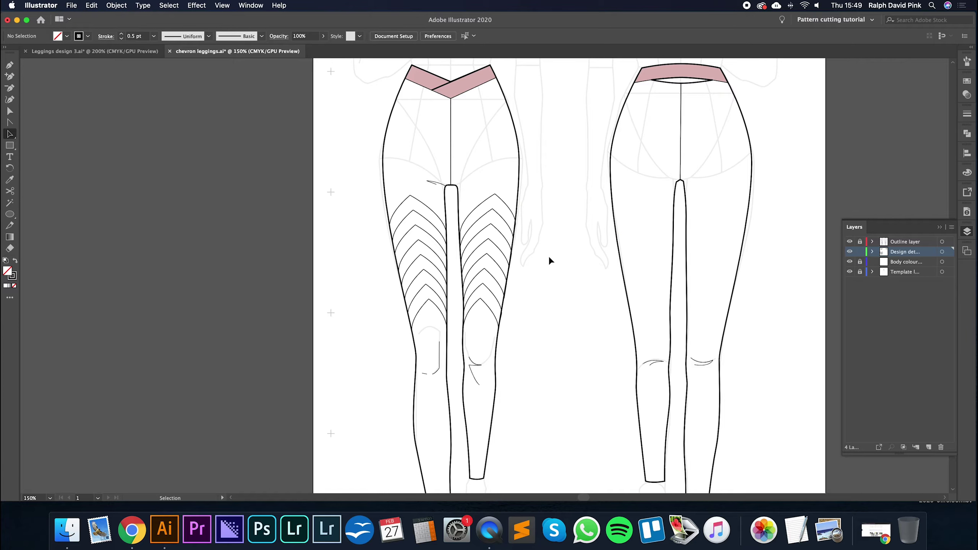
pyautogui.press('super+plus')
pyautogui.scroll(4, 551, 234)
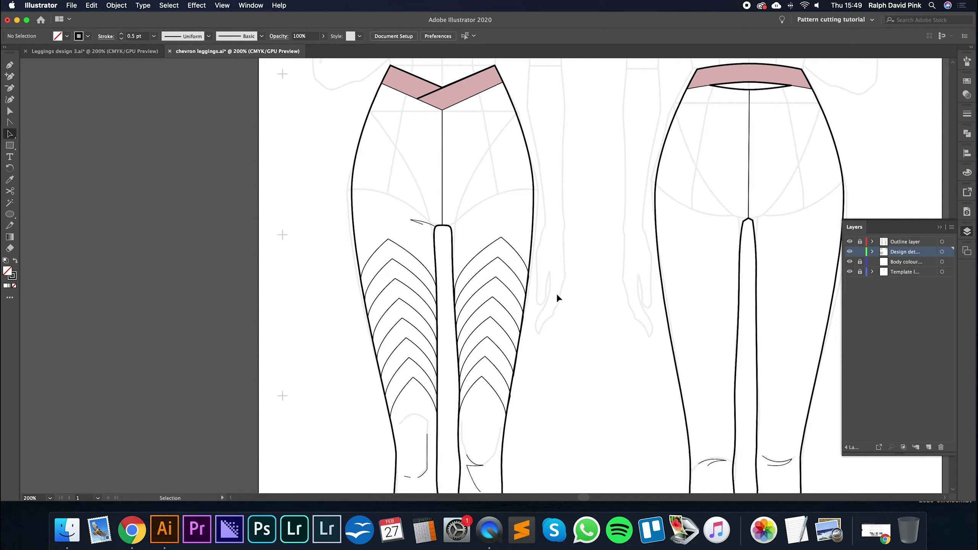
pyautogui.scroll(1, 568, 305)
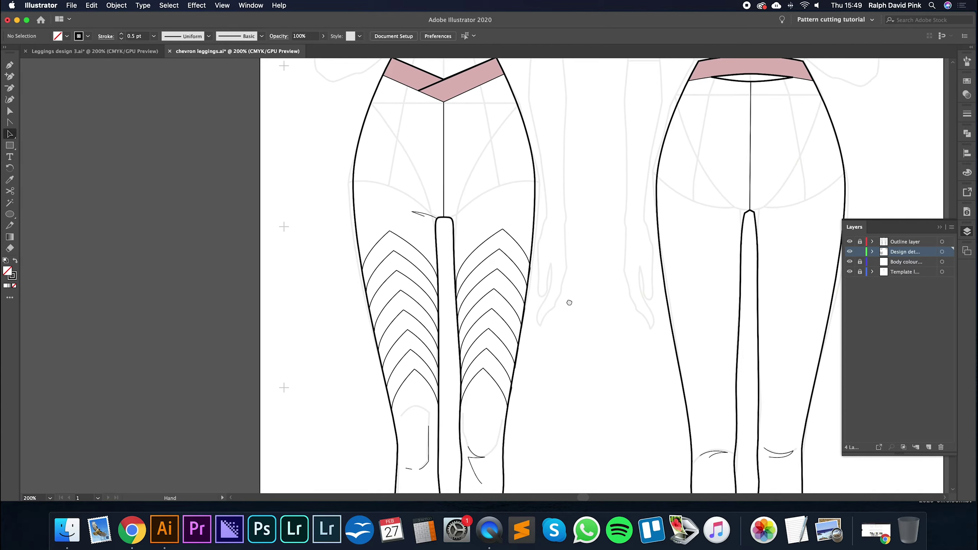
pyautogui.press('super+plus')
pyautogui.moveTo(475, 213); pyautogui.dragTo(460, 251)
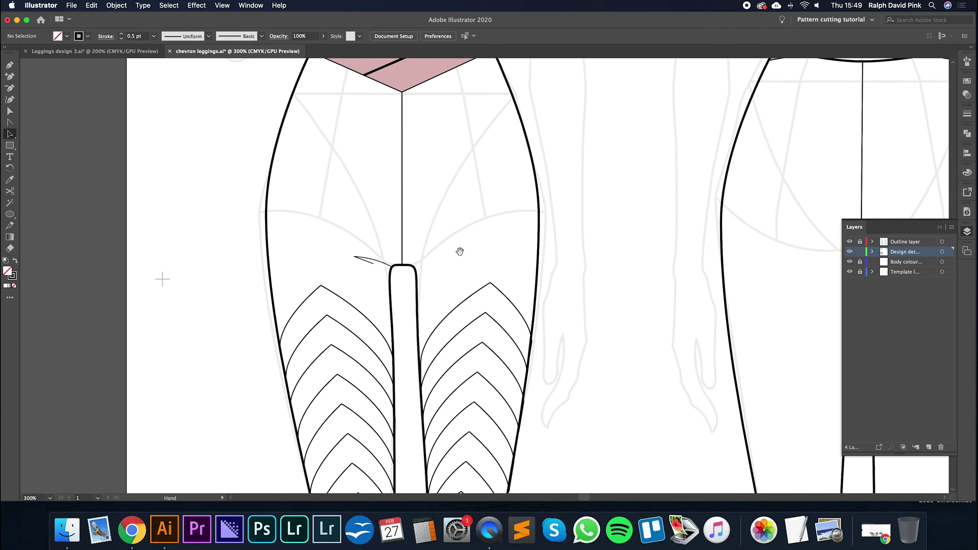
pyautogui.press('p')
pyautogui.click(414, 267)
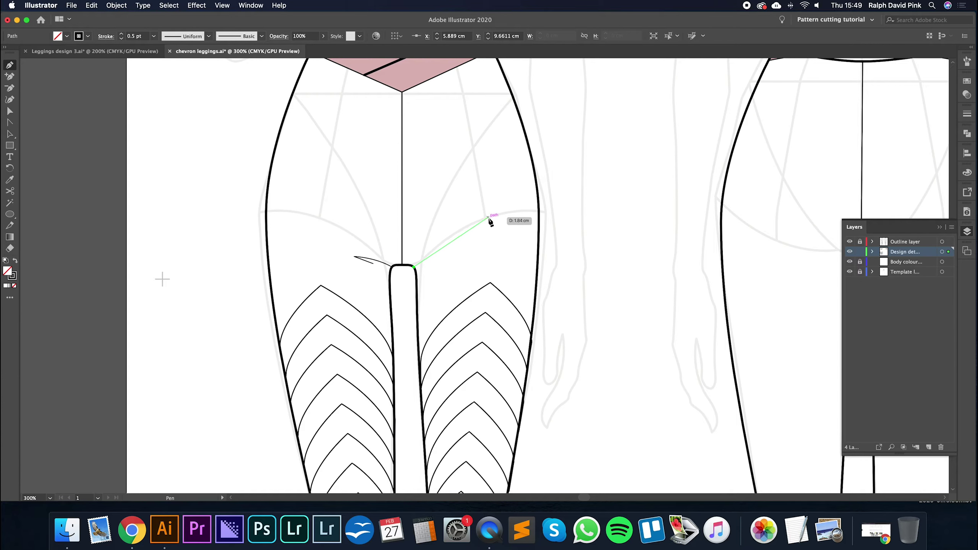
pyautogui.moveTo(494, 216); pyautogui.dragTo(542, 207)
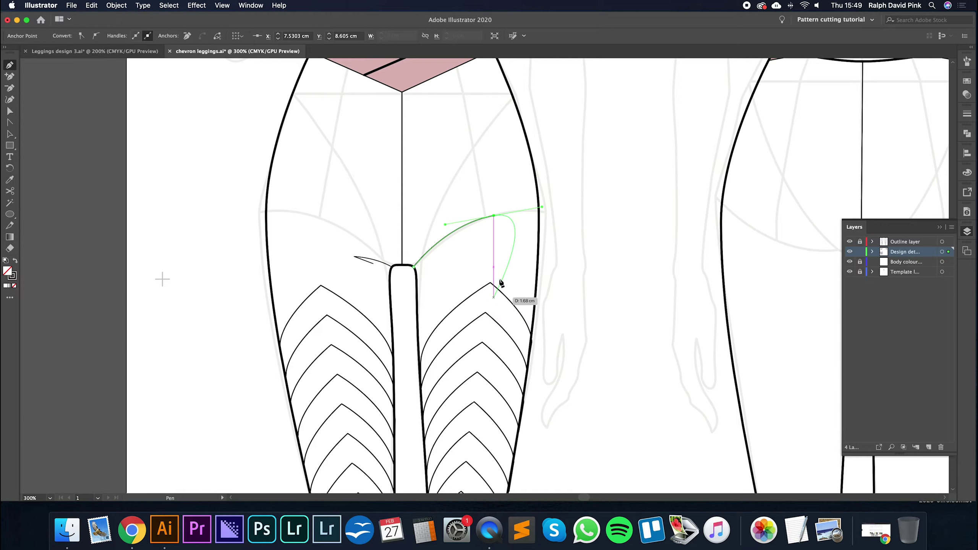
pyautogui.press('BackSpace')
pyautogui.press('BackSpace')
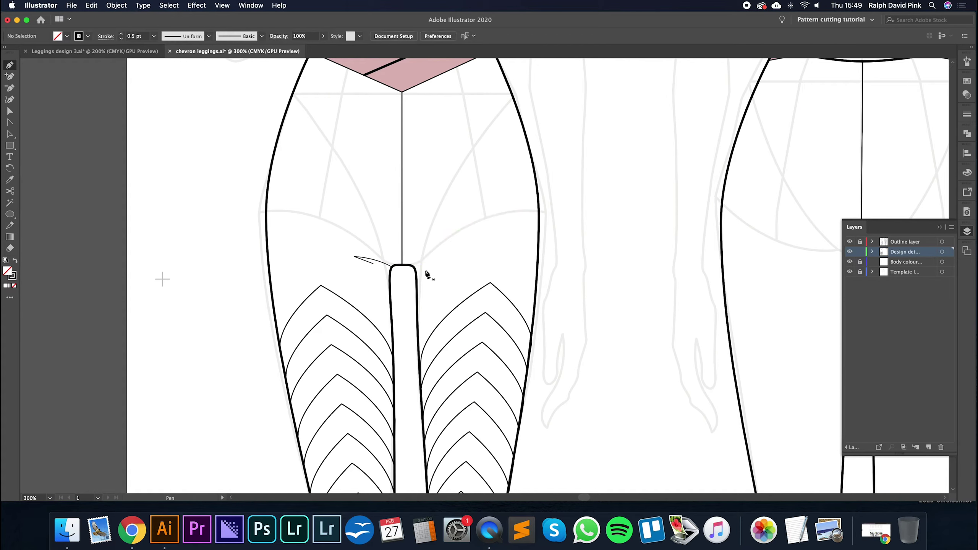
# Step: Draw a closed panel above the right-hand thigh's chevrons with the Pen tool, following the thigh guide curve, top chevron peak and inner leg
pyautogui.click(413, 266)
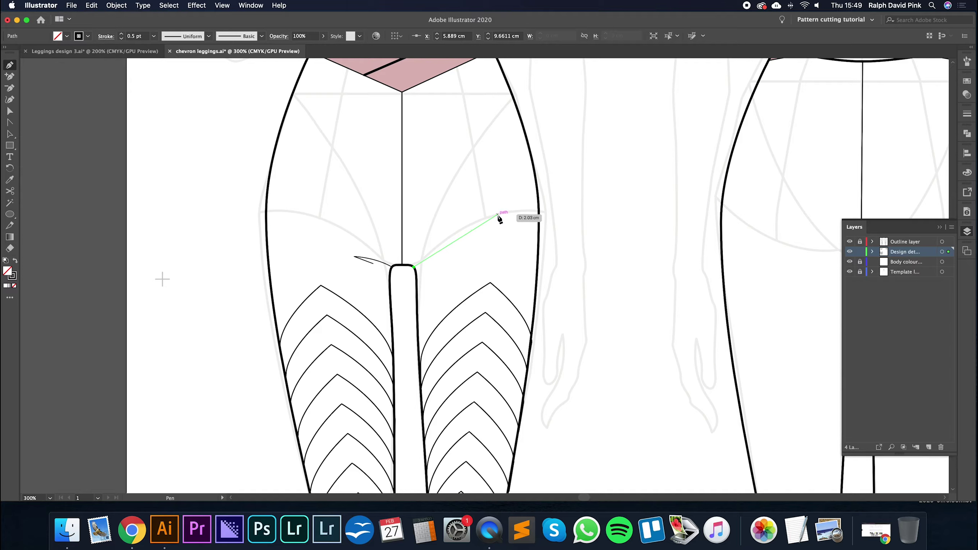
pyautogui.moveTo(497, 215); pyautogui.dragTo(538, 208)
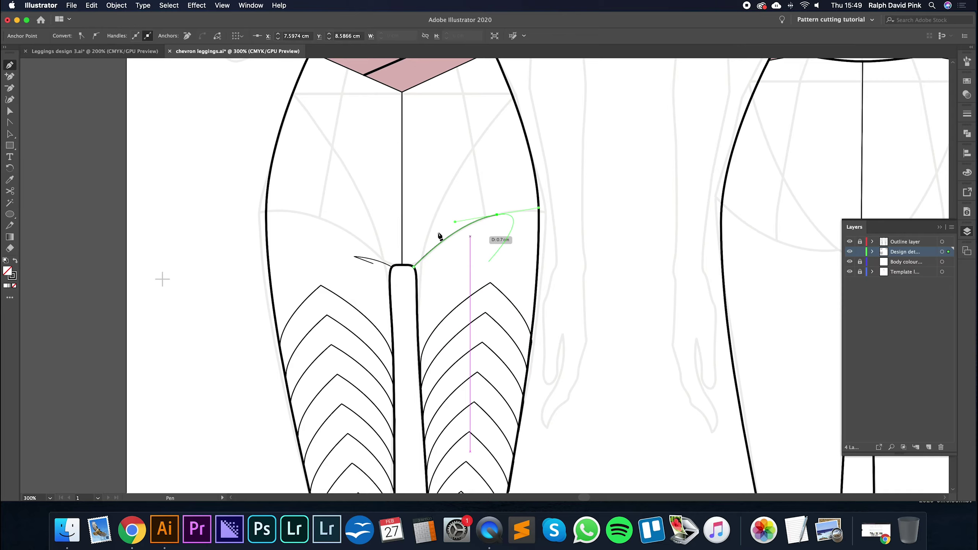
pyautogui.moveTo(460, 236); pyautogui.dragTo(497, 218)
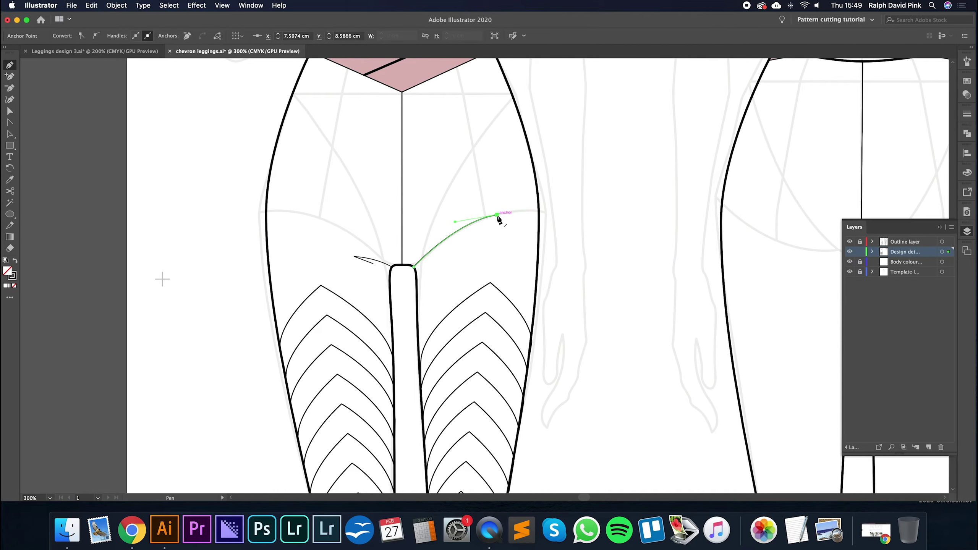
pyautogui.click(490, 283)
pyautogui.moveTo(420, 365); pyautogui.dragTo(423, 405)
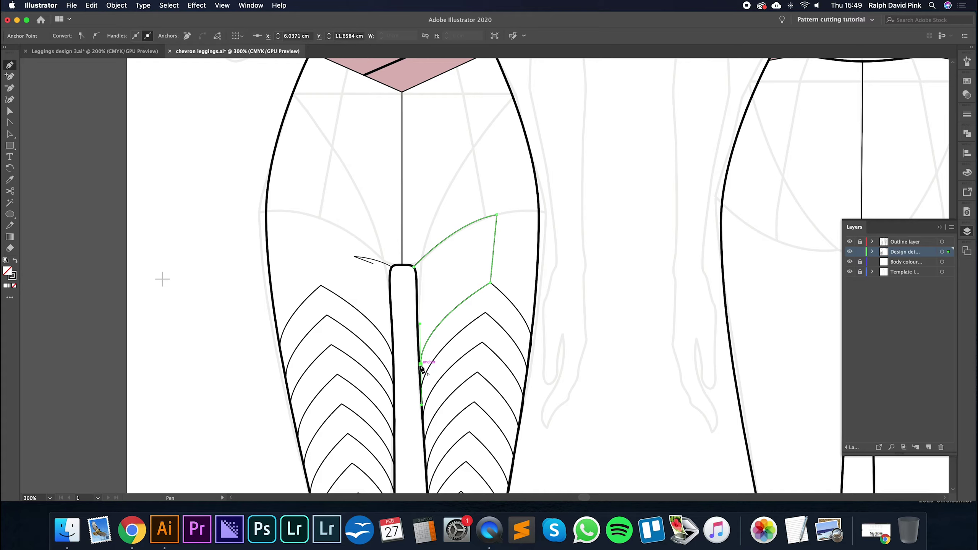
pyautogui.moveTo(414, 268); pyautogui.dragTo(409, 265)
pyautogui.click(419, 329)
pyautogui.keyDown('super'); pyautogui.click(500, 198); pyautogui.keyUp('super')
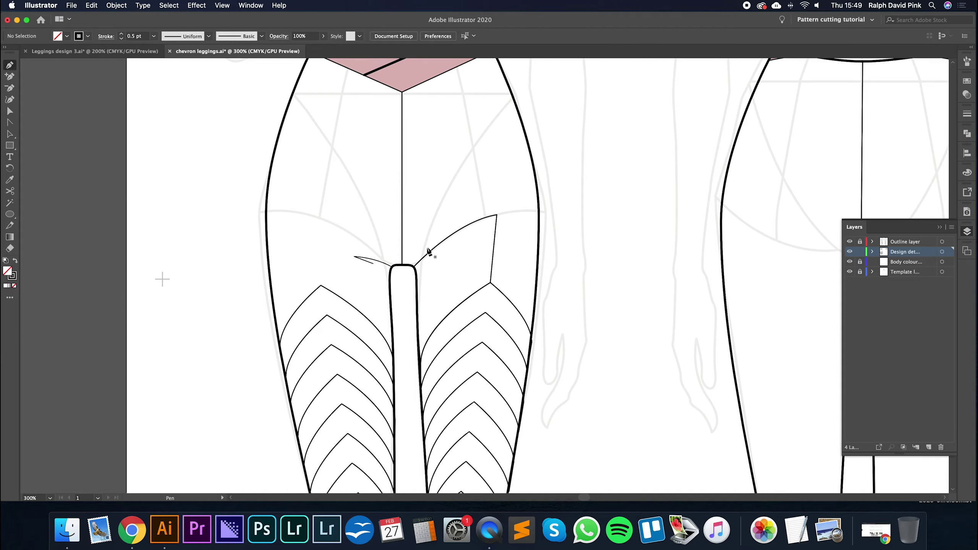
# Step: Draw the matching closed panel on the left-hand thigh from the crotch along the guide curve, top chevron and inner leg, and deselect
pyautogui.click(392, 267)
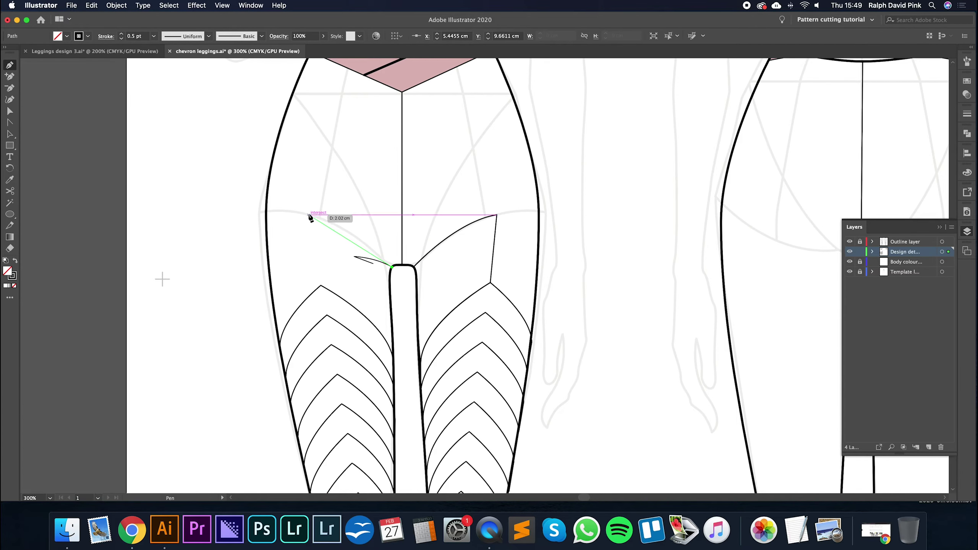
pyautogui.moveTo(304, 214); pyautogui.dragTo(258, 208)
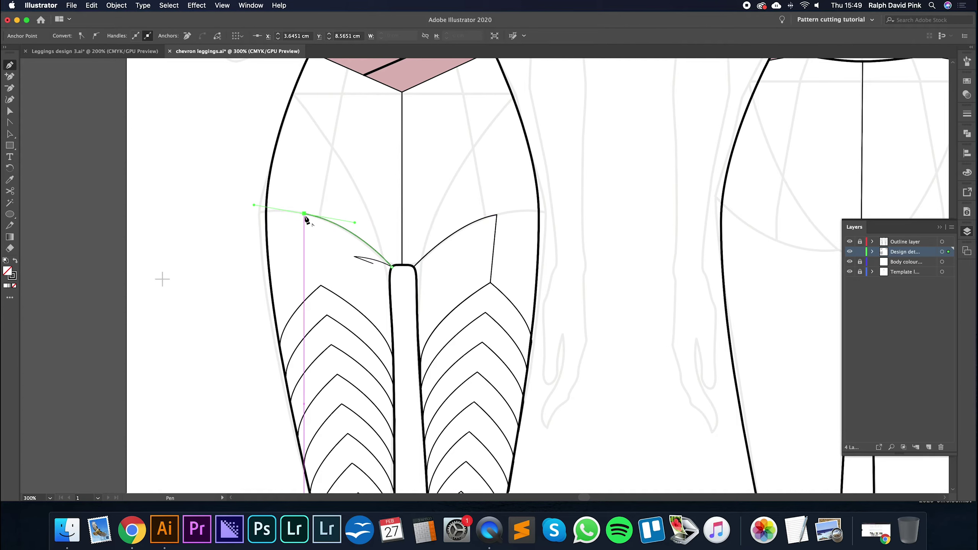
pyautogui.click(304, 214)
pyautogui.click(320, 285)
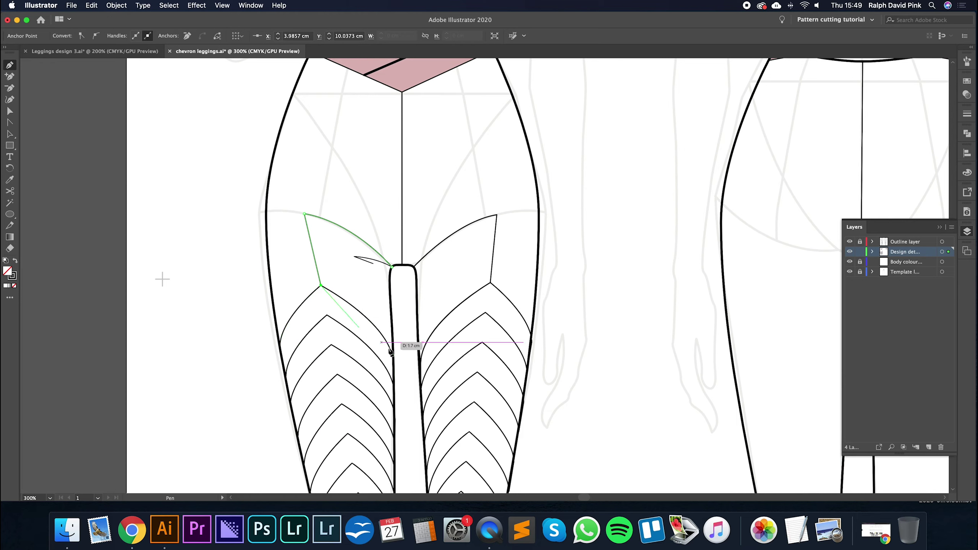
pyautogui.moveTo(393, 364); pyautogui.dragTo(396, 405)
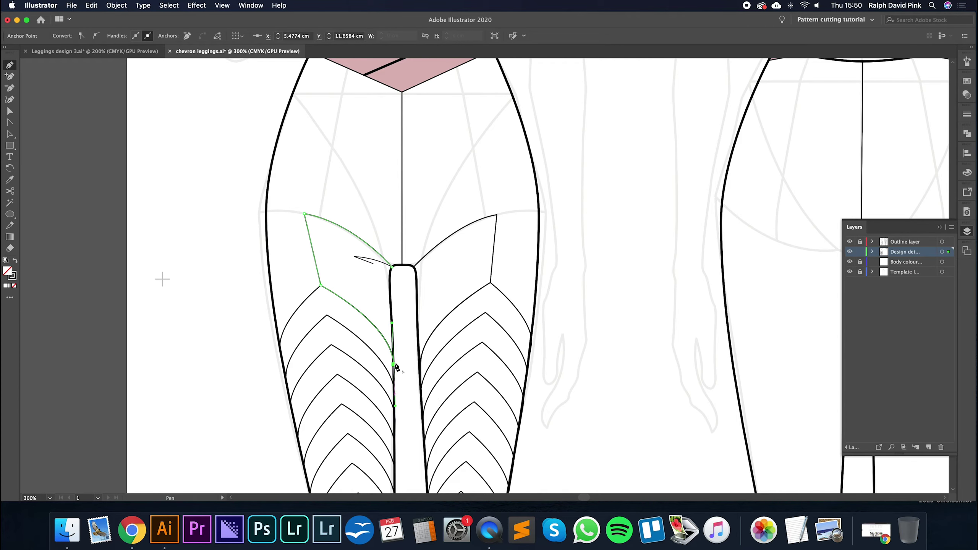
pyautogui.click(392, 266)
pyautogui.click(392, 267)
pyautogui.moveTo(397, 263); pyautogui.dragTo(399, 267)
pyautogui.press('a')
pyautogui.click(449, 230)
# Step: Check the right-hand thigh panel and chevrons by selecting the shapes in turn, and deselect
pyautogui.press('super+minus')
pyautogui.press('super+minus')
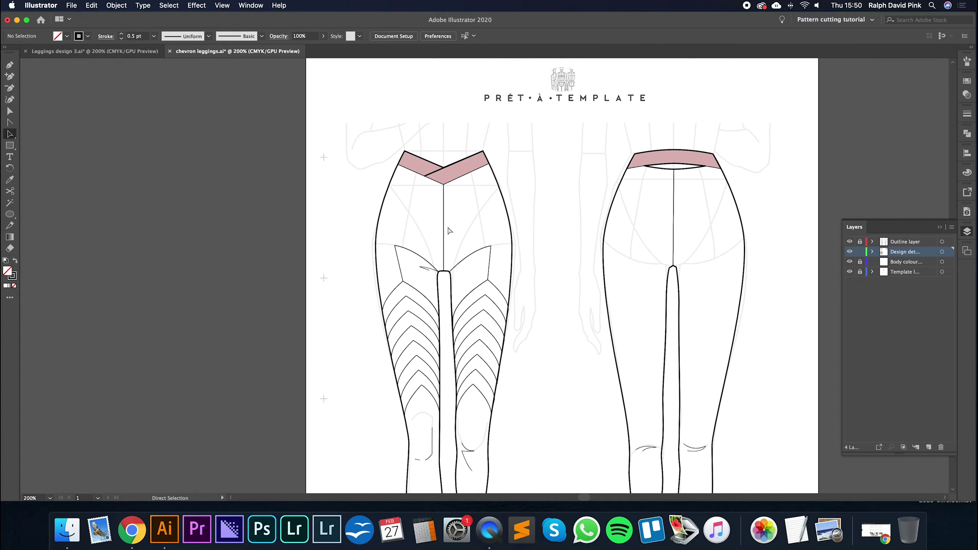
pyautogui.moveTo(460, 239); pyautogui.dragTo(404, 167)
pyautogui.click(409, 188)
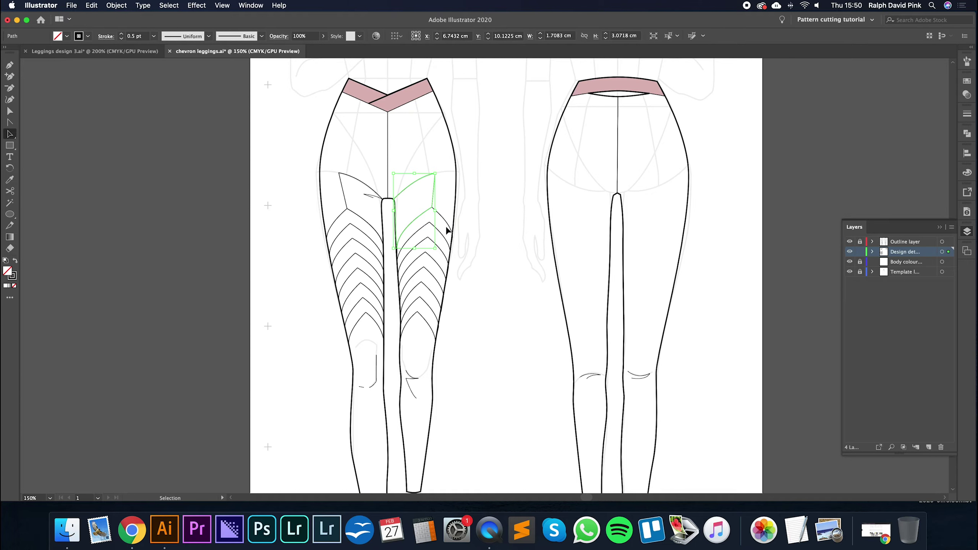
pyautogui.click(439, 250)
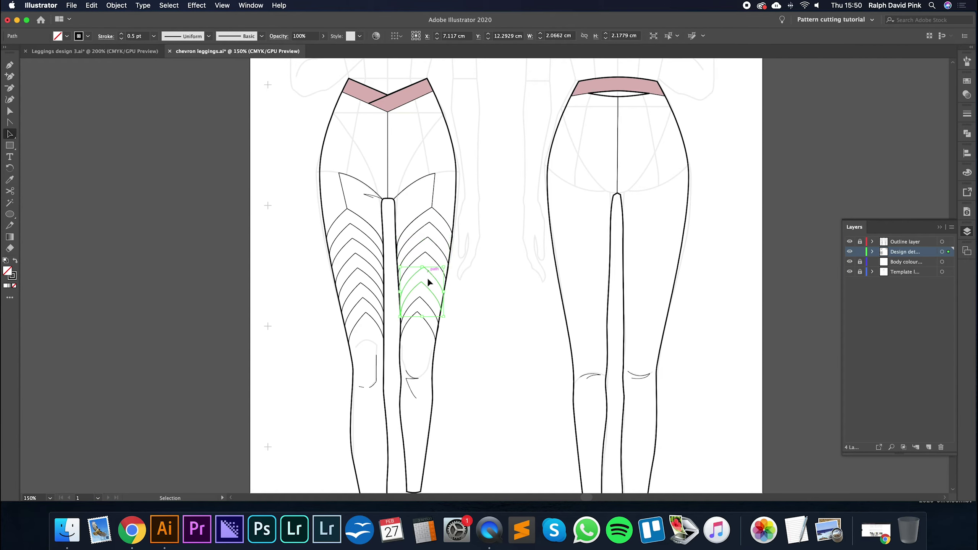
pyautogui.click(474, 292)
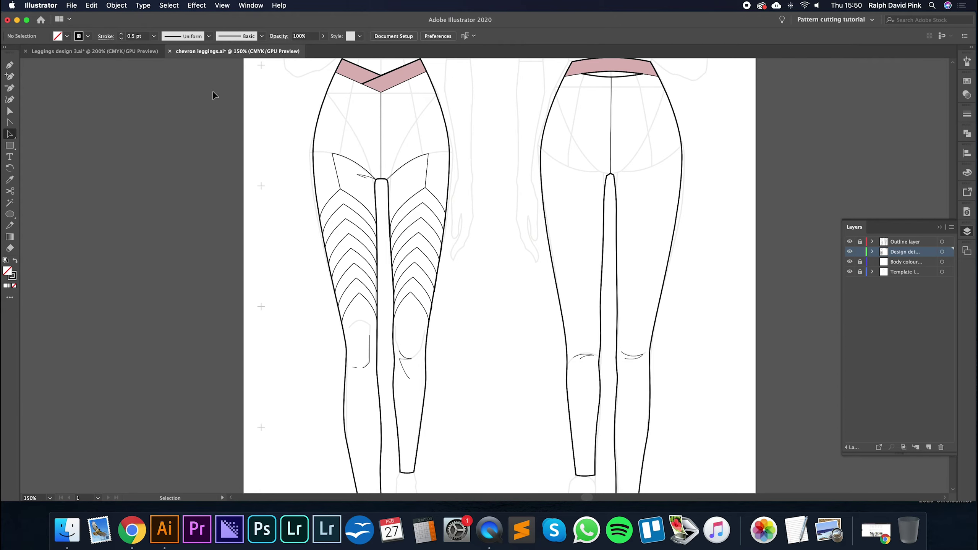
# Step: Check the chevron and thigh panel layout in the Leggings design 3 reference drawing, and return to the chevron leggings document
pyautogui.click(135, 50)
pyautogui.press('super+minus')
pyautogui.moveTo(414, 229); pyautogui.dragTo(428, 147)
pyautogui.hotkey('ctrl', 'Tab')
pyautogui.moveTo(504, 188); pyautogui.dragTo(486, 198)
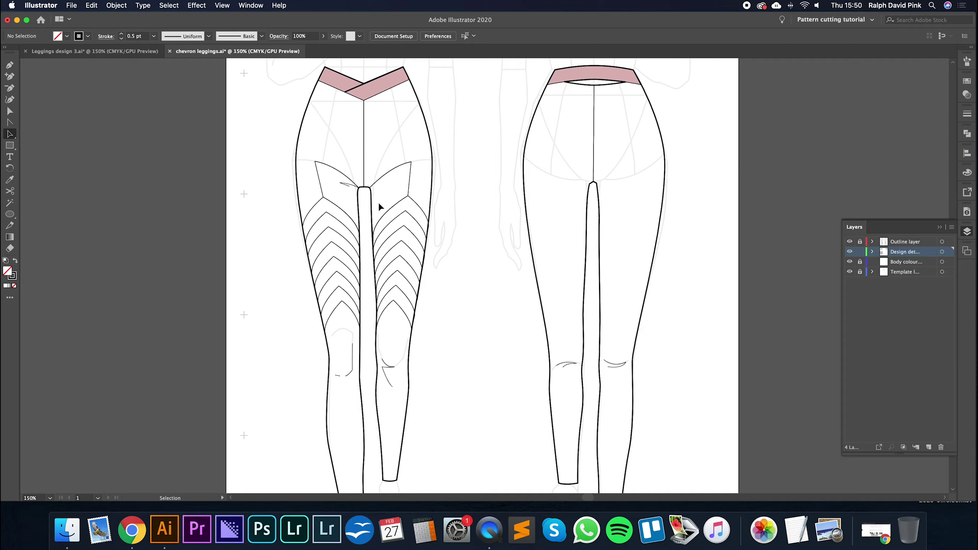
# Step: Reflect a copy of both front legs' chevrons and thigh panels across the vertical axis and place it over the back view's legs
pyautogui.click(339, 307)
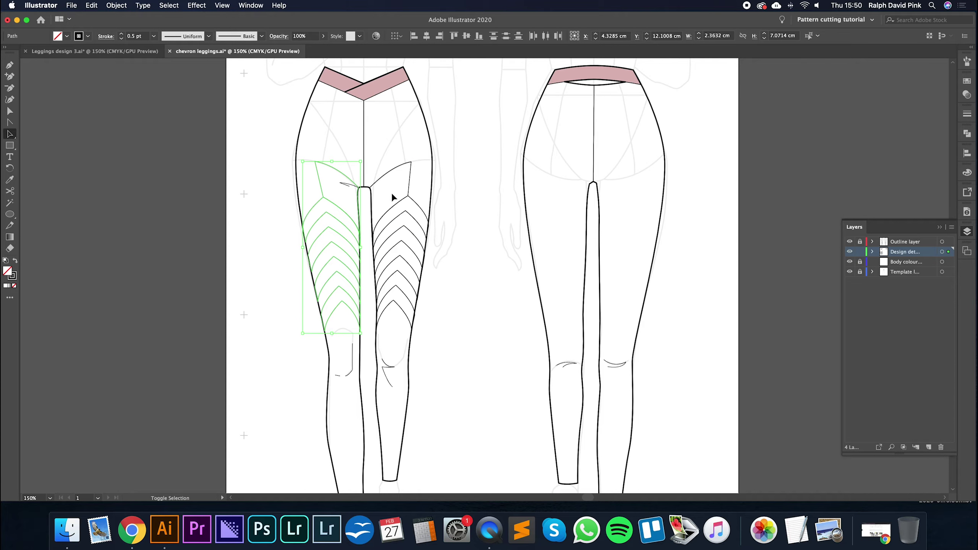
pyautogui.keyDown('shift'); pyautogui.click(405, 310); pyautogui.keyUp('shift')
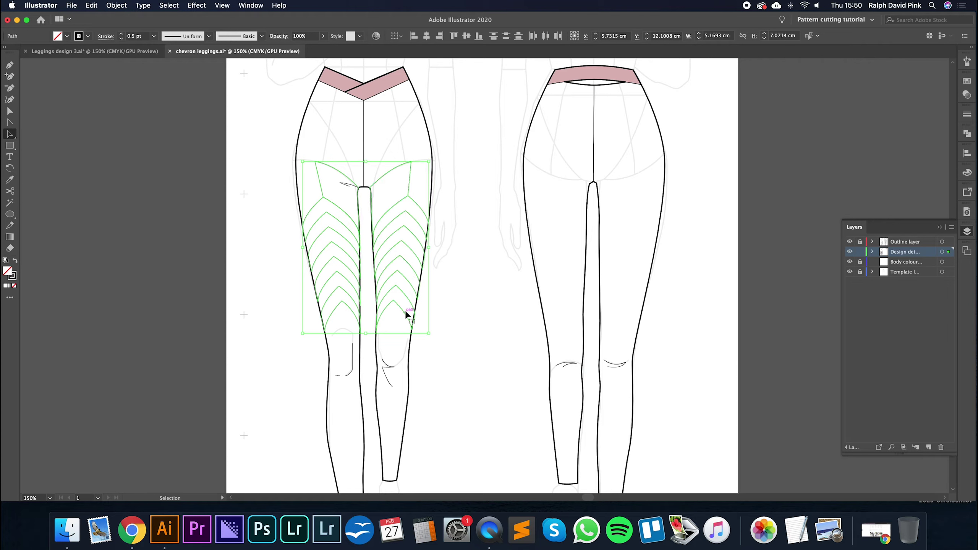
pyautogui.rightClick(415, 229)
pyautogui.moveTo(454, 368)
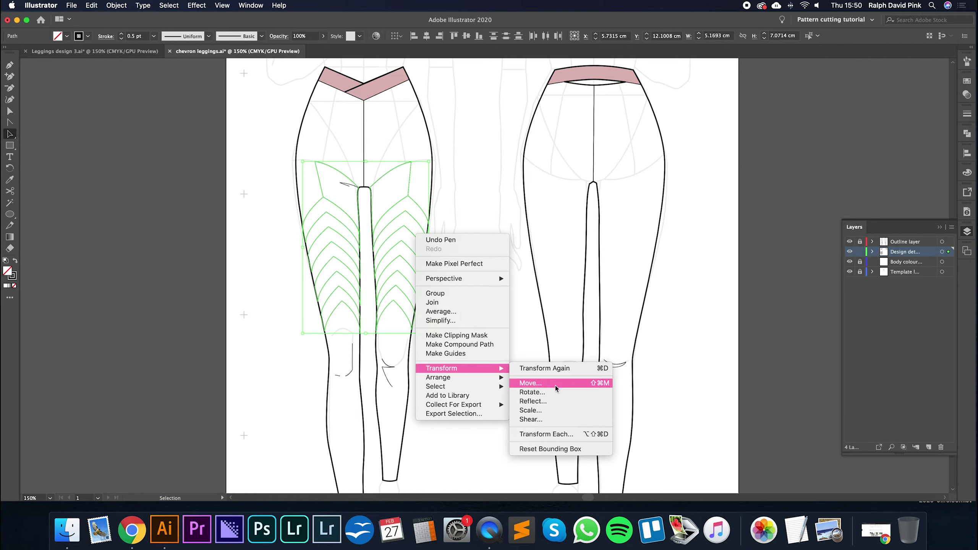
pyautogui.click(558, 401)
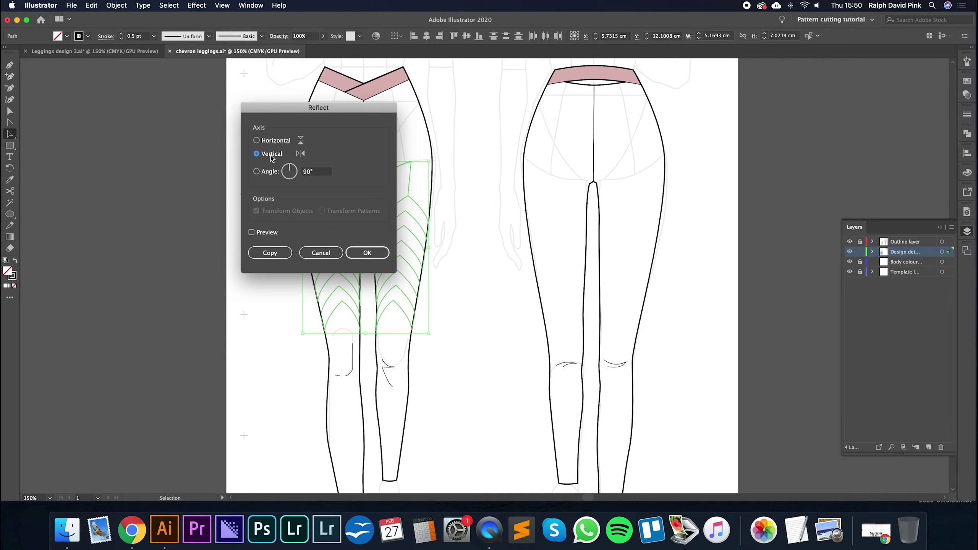
pyautogui.click(270, 252)
pyautogui.moveTo(415, 174); pyautogui.dragTo(644, 177)
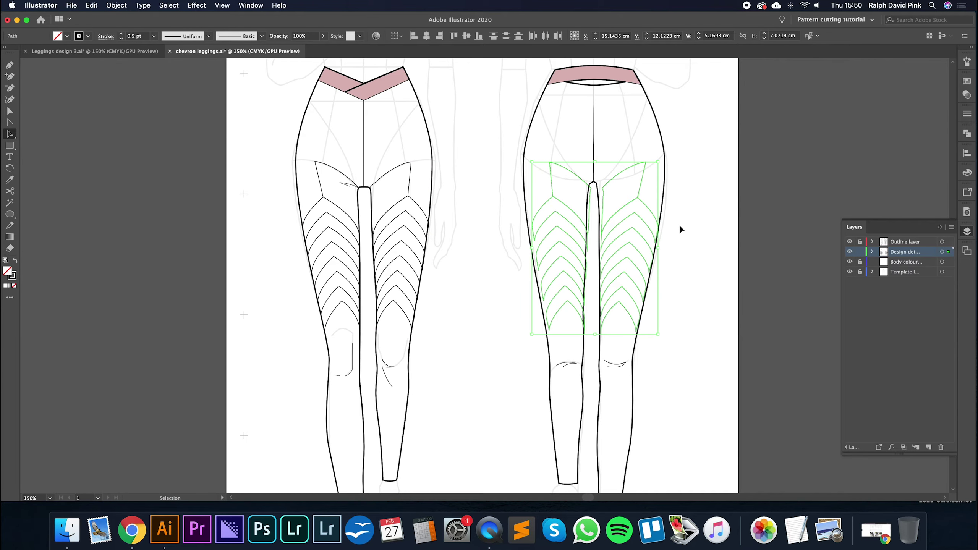
# Step: Delete the two copied thigh panels above the chevrons on the back view
pyautogui.press('super+equal')
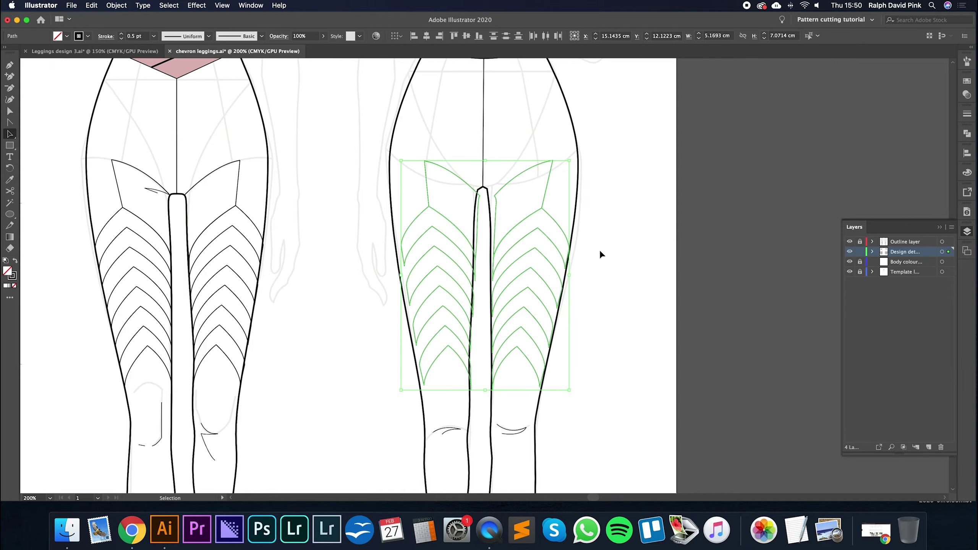
pyautogui.click(623, 203)
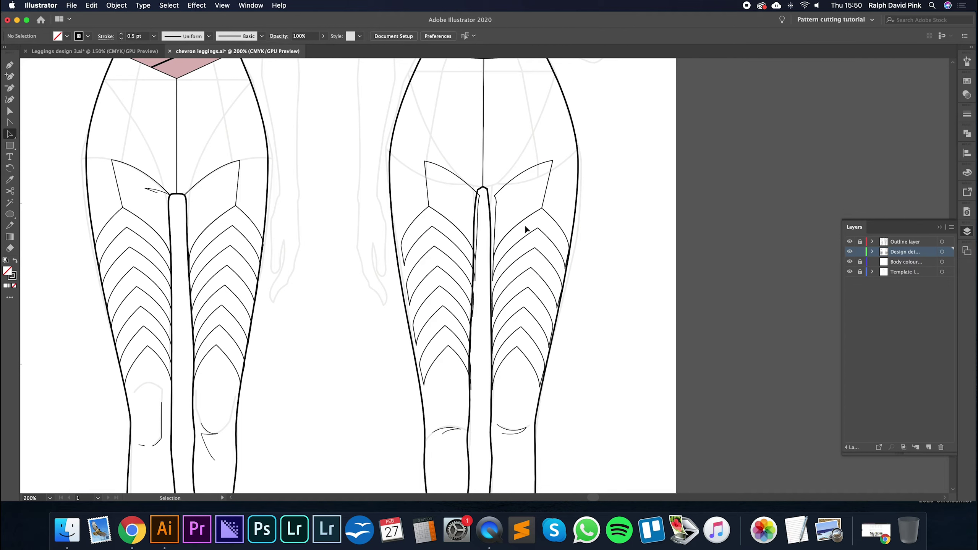
pyautogui.press('a')
pyautogui.press('super+equal')
pyautogui.scroll(3, 465, 280)
pyautogui.hscroll(-2, 466, 280)
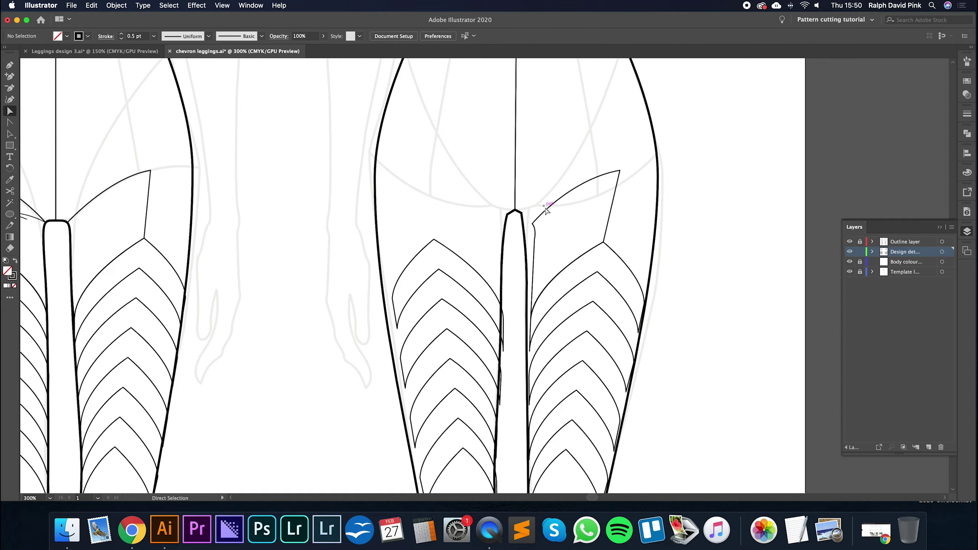
pyautogui.press('v')
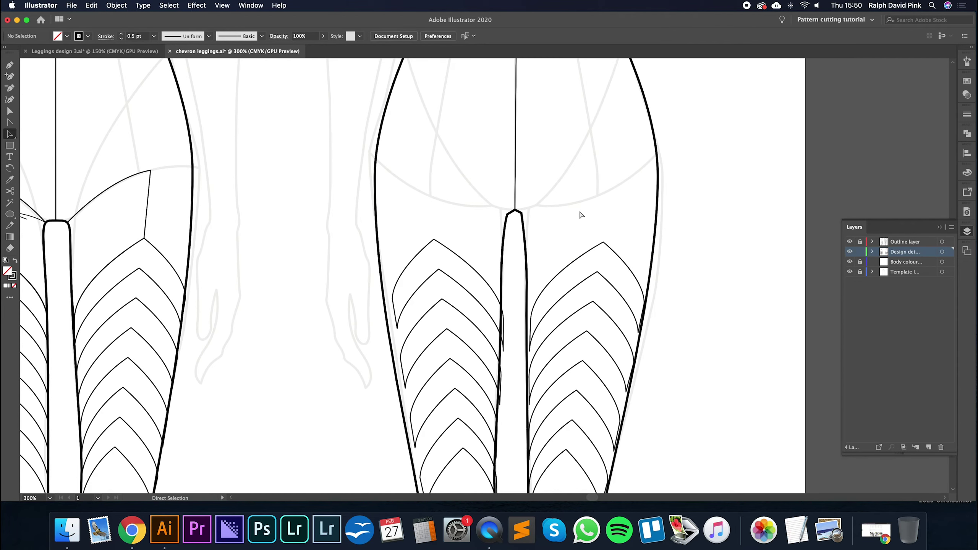
# Step: Nudge both back legs' chevron sets slightly left and up to align with the leg outlines, and deselect them
pyautogui.press('super+minus')
pyautogui.scroll(-2, 579, 211)
pyautogui.click(466, 372)
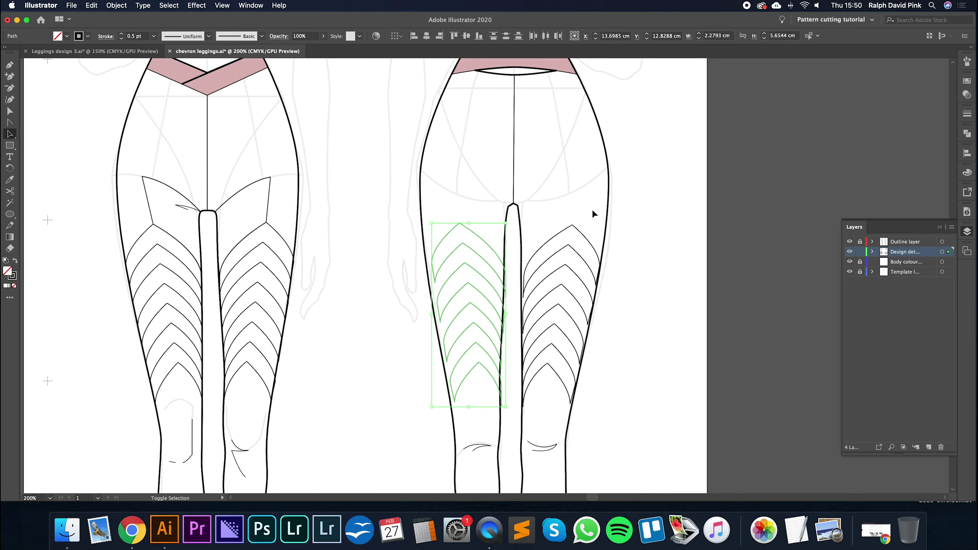
pyautogui.keyDown('shift'); pyautogui.click(575, 364); pyautogui.keyUp('shift')
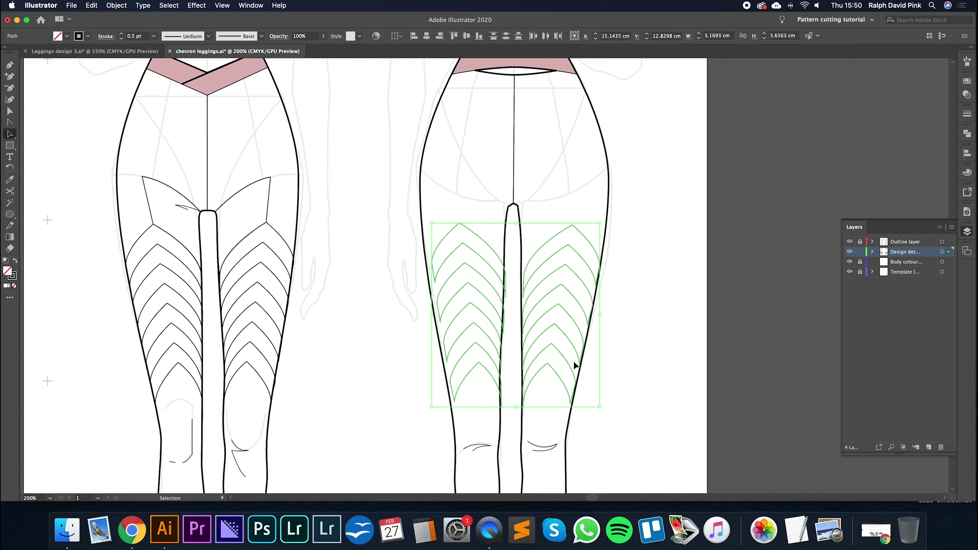
pyautogui.press('Left')
pyautogui.press('Left')
pyautogui.press('Up')
pyautogui.press('Up')
pyautogui.press('Up')
pyautogui.press('Up')
pyautogui.press('Up')
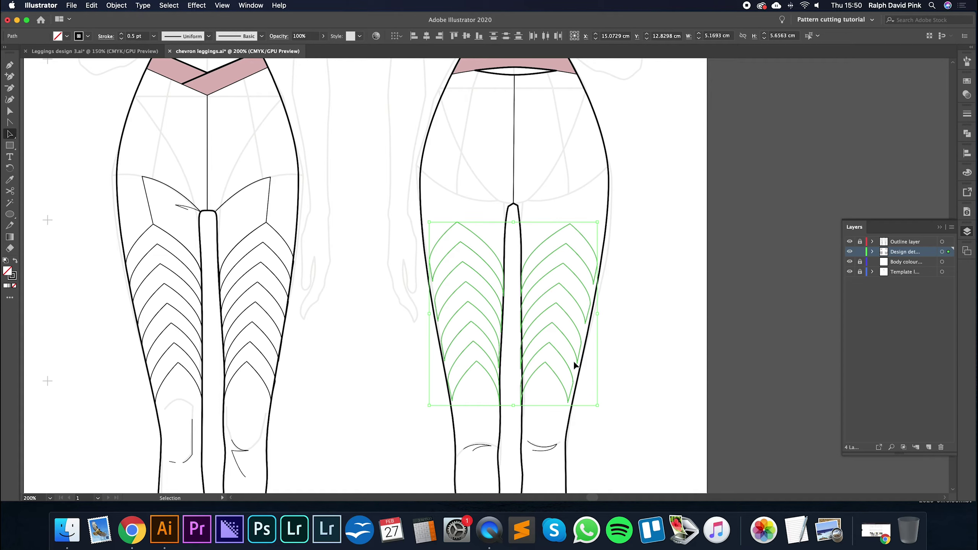
pyautogui.press('Up')
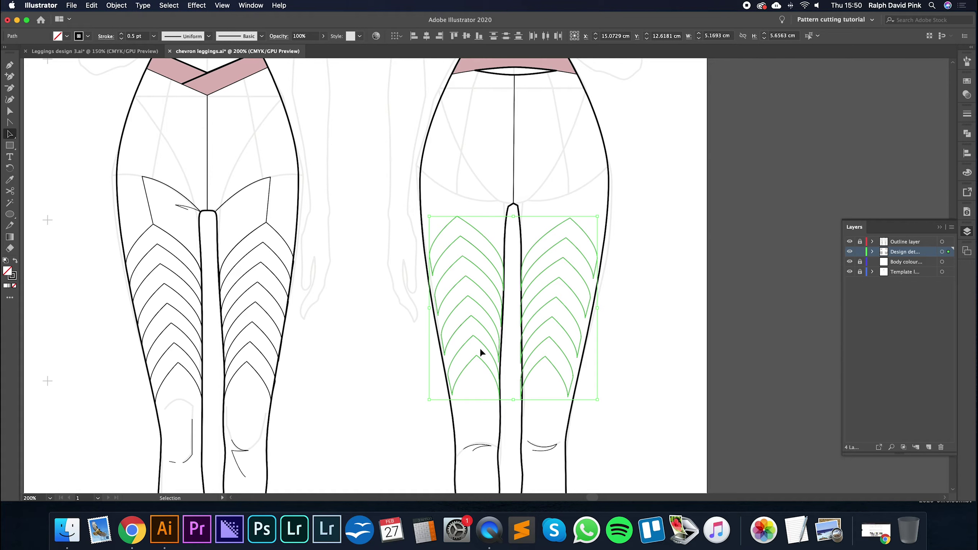
pyautogui.press('Down')
pyautogui.press('Down')
pyautogui.press('Down')
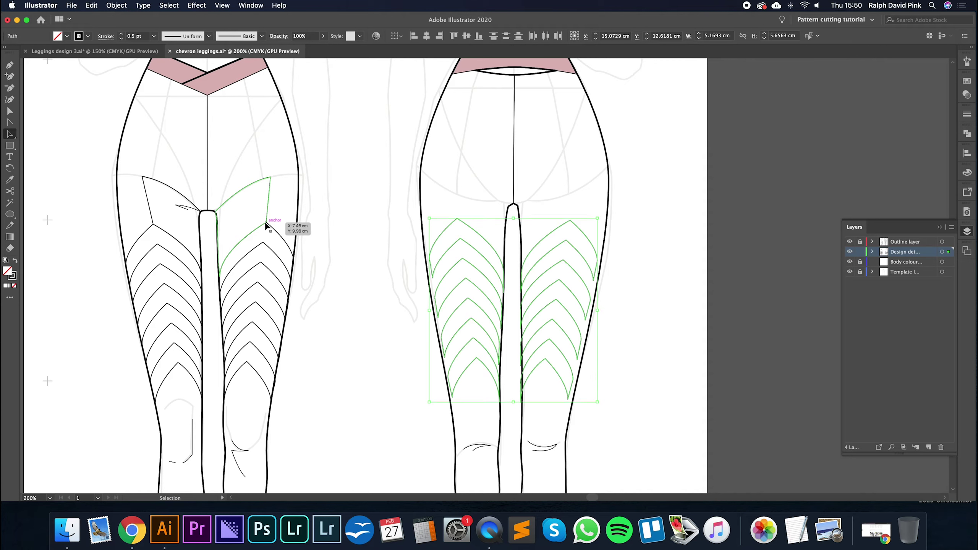
pyautogui.click(511, 261)
# Step: Widen the chevrons on the left-hand back leg in both directions to about 2.43 cm so they meet the leg outlines
pyautogui.click(466, 393)
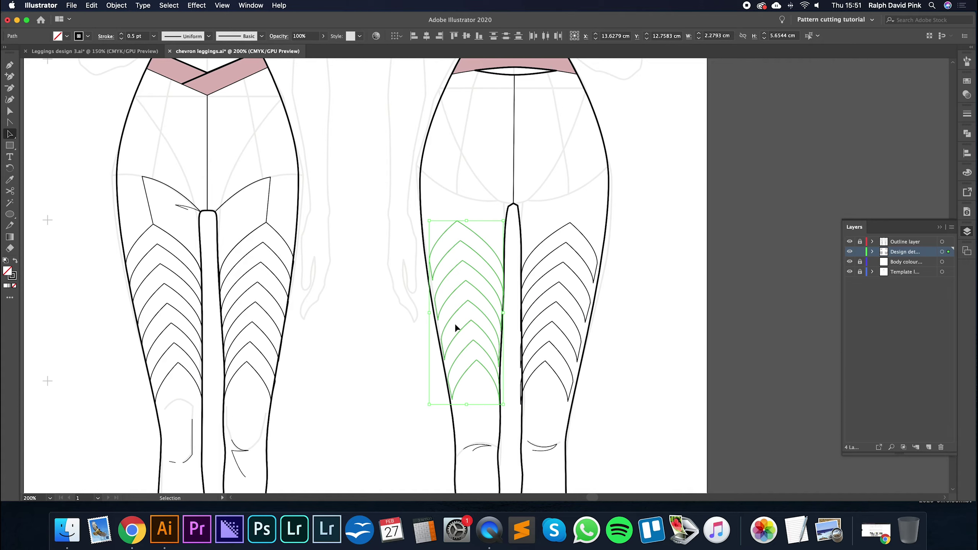
pyautogui.click(483, 246)
pyautogui.moveTo(472, 367); pyautogui.dragTo(471, 367)
pyautogui.moveTo(430, 314); pyautogui.dragTo(428, 314)
pyautogui.moveTo(503, 312); pyautogui.dragTo(505, 313)
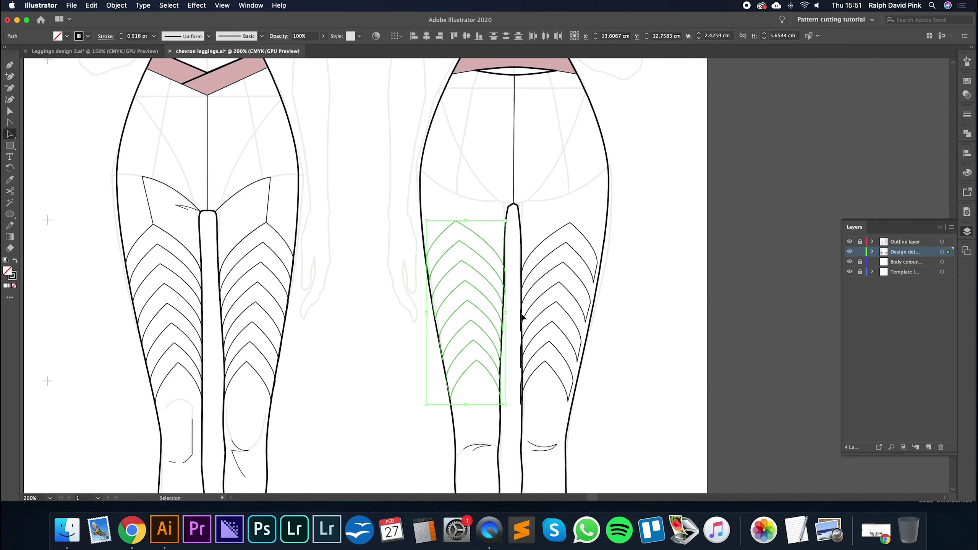
# Step: Widen the chevrons on the right-hand back leg outward to the outer leg outline, and deselect them
pyautogui.click(517, 261)
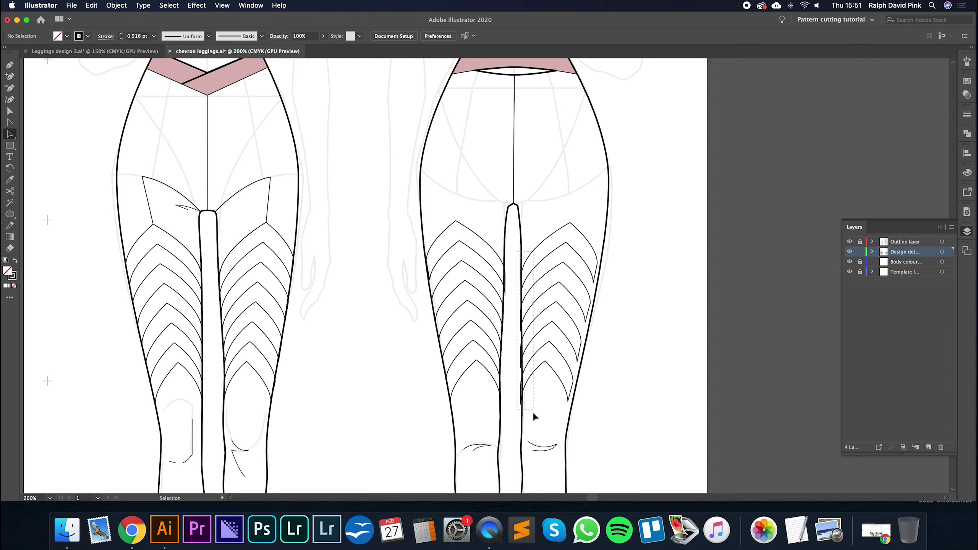
pyautogui.moveTo(532, 412); pyautogui.dragTo(533, 412)
pyautogui.moveTo(599, 315); pyautogui.dragTo(602, 314)
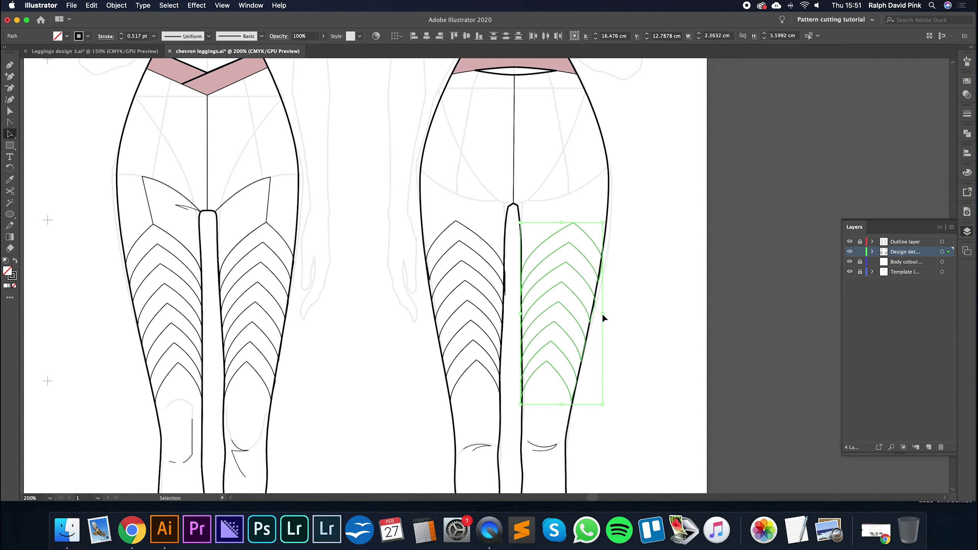
pyautogui.click(627, 324)
# Step: Align the inner anchor points of the upper four chevrons on the left-hand back leg with the inner leg outline
pyautogui.press('super+equal')
pyautogui.press('a')
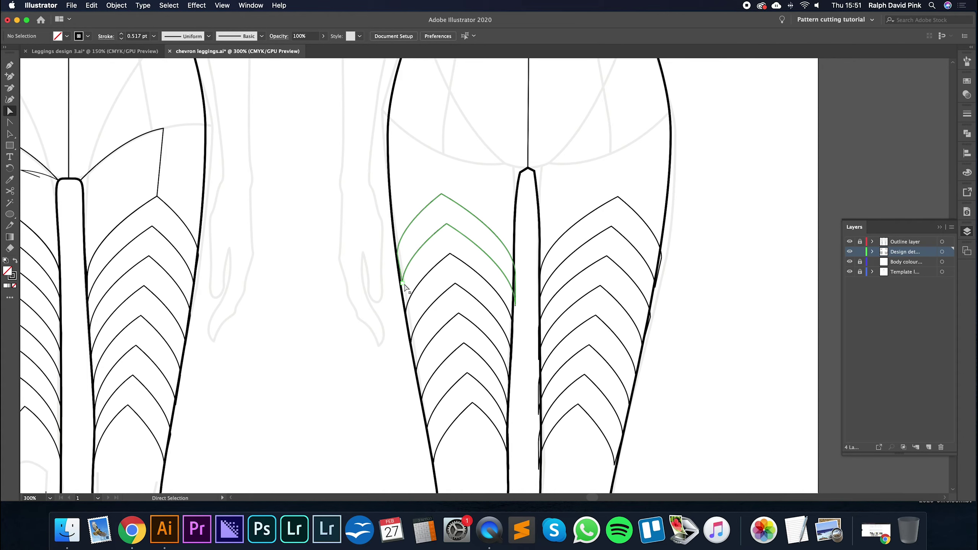
pyautogui.click(422, 284)
pyautogui.moveTo(515, 276); pyautogui.dragTo(513, 275)
pyautogui.click(515, 306)
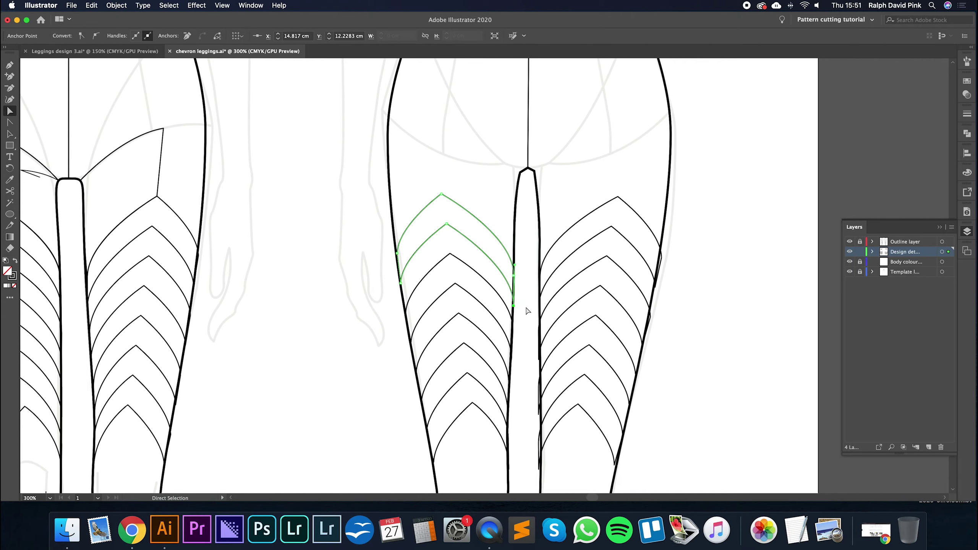
pyautogui.click(511, 330)
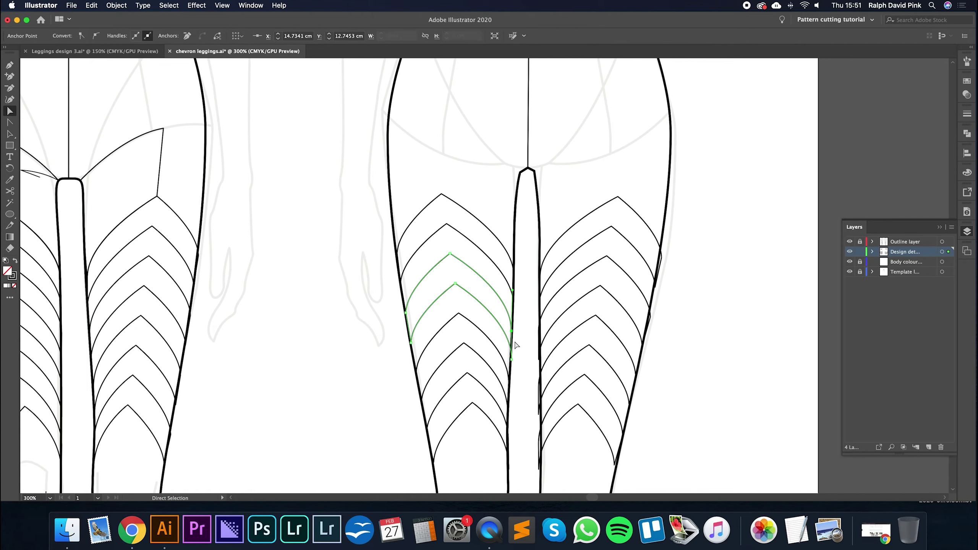
pyautogui.press('Right')
pyautogui.click(512, 360)
pyautogui.press('Left')
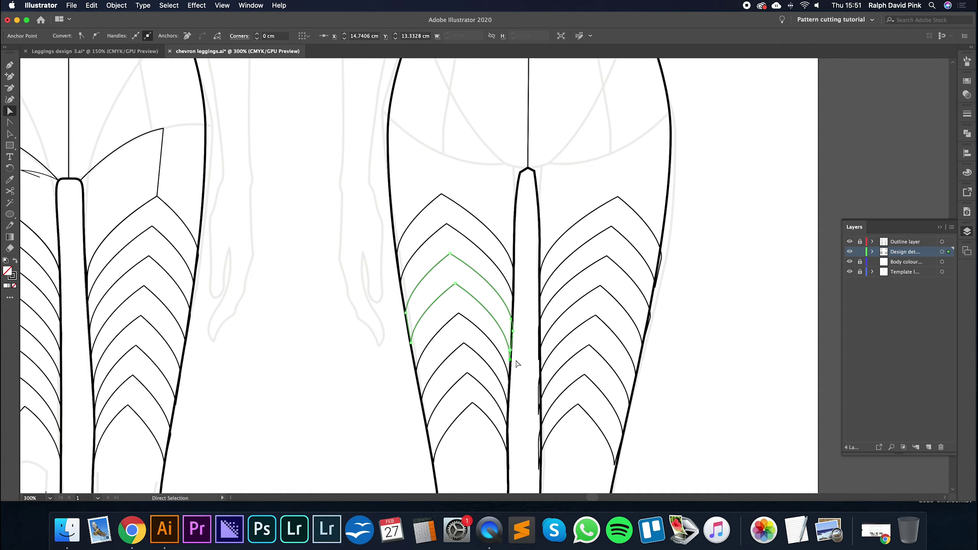
# Step: Align the anchor points of the lower four chevrons on the left-hand back leg with the leg outline, and deselect
pyautogui.click(507, 388)
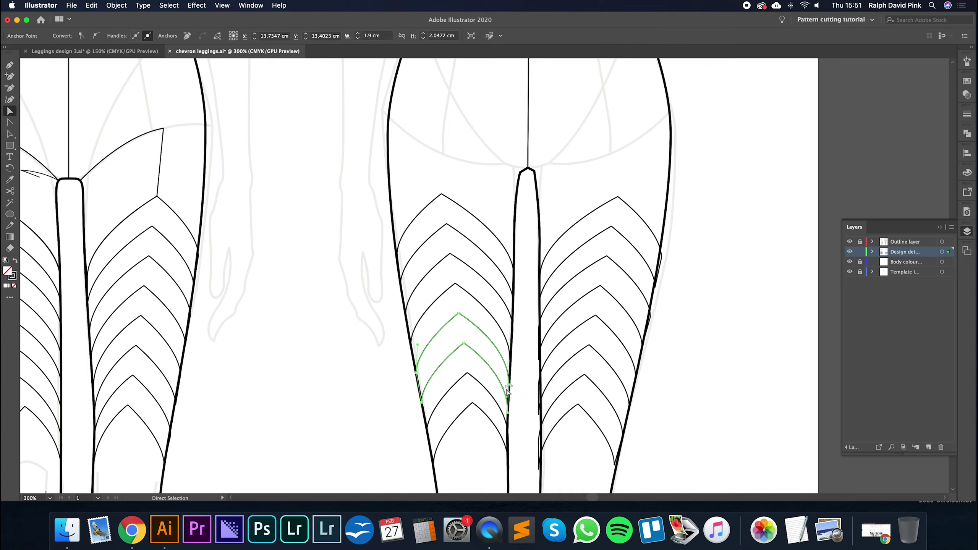
pyautogui.click(508, 411)
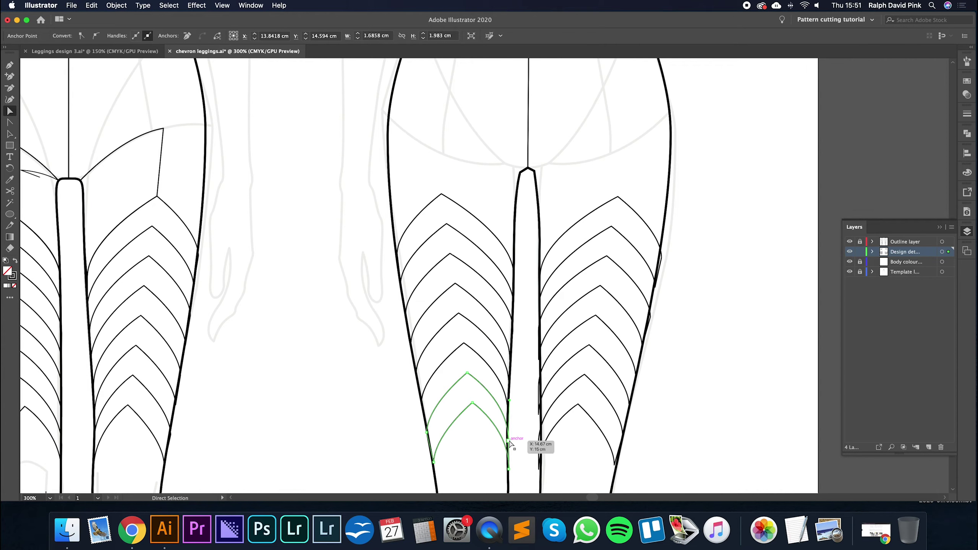
pyautogui.click(514, 467)
pyautogui.click(433, 462)
pyautogui.click(458, 458)
# Step: Align the anchor points of the lower four chevrons on the right-hand back leg with the leg outlines
pyautogui.hscroll(5, 451, 401)
pyautogui.scroll(-2, 443, 347)
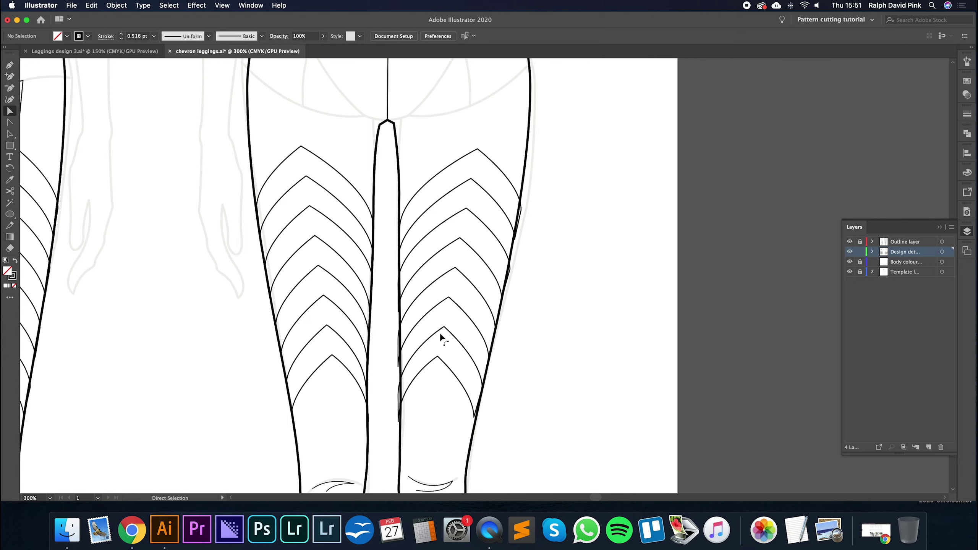
pyautogui.click(411, 379)
pyautogui.click(399, 421)
pyautogui.moveTo(400, 420); pyautogui.dragTo(402, 420)
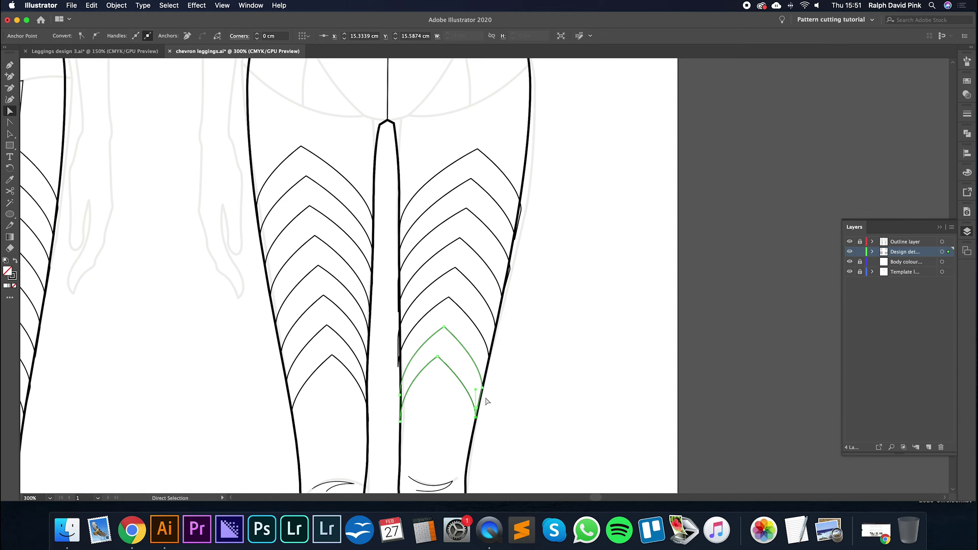
pyautogui.click(489, 358)
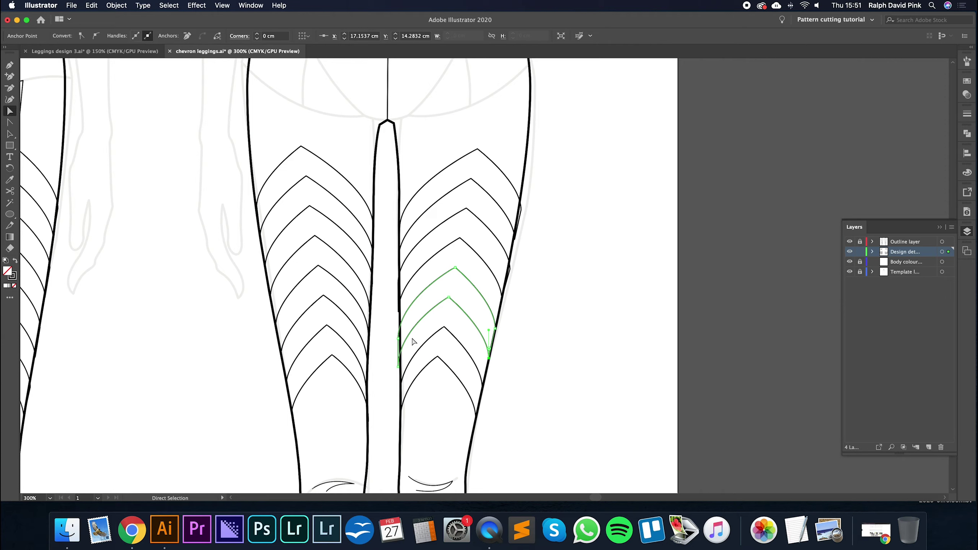
pyautogui.click(397, 367)
pyautogui.moveTo(398, 367); pyautogui.dragTo(400, 367)
# Step: Align the inner and outer anchor points of the upper four chevrons on the right-hand back leg with the leg outlines, and deselect
pyautogui.click(401, 313)
pyautogui.moveTo(398, 283); pyautogui.dragTo(400, 283)
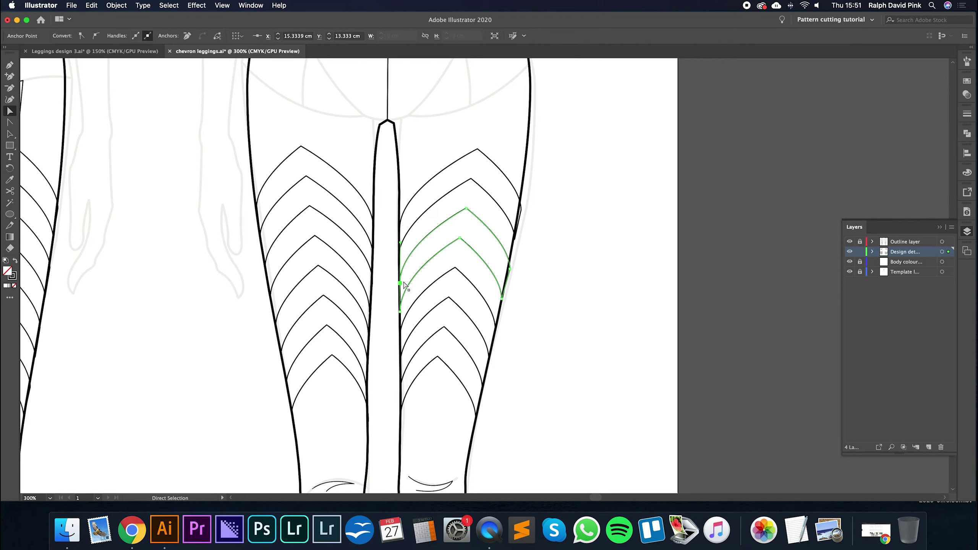
pyautogui.moveTo(511, 270); pyautogui.dragTo(508, 269)
pyautogui.click(515, 239)
pyautogui.press('Left')
pyautogui.click(522, 210)
pyautogui.press('Left')
pyautogui.press('Left')
pyautogui.click(399, 229)
pyautogui.press('Left')
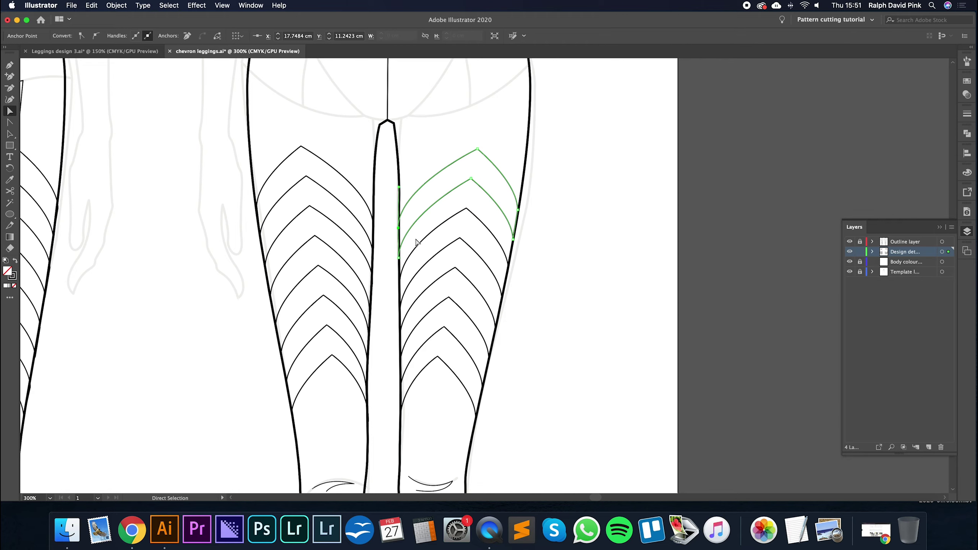
pyautogui.click(568, 187)
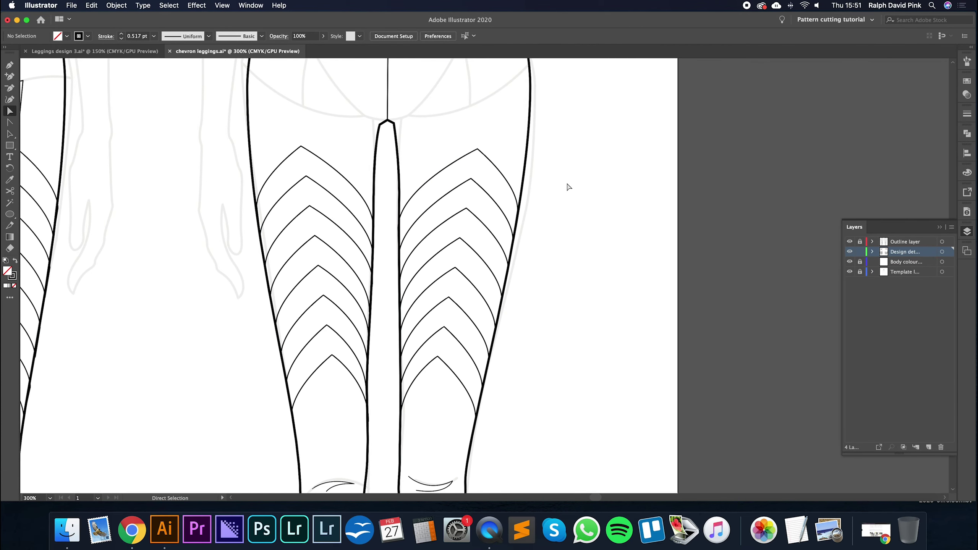
# Step: Compare the back view with the thigh panels in the Leggings design 3 reference drawing, with the Pen tool ready
pyautogui.press('super+minus')
pyautogui.press('super+minus')
pyautogui.press('v')
pyautogui.moveTo(531, 190); pyautogui.dragTo(529, 199)
pyautogui.click(90, 52)
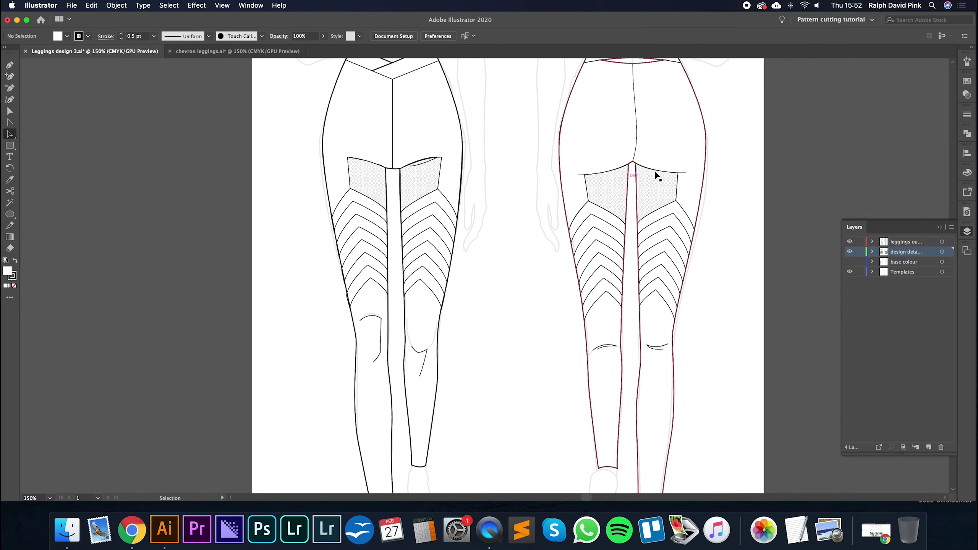
pyautogui.click(266, 51)
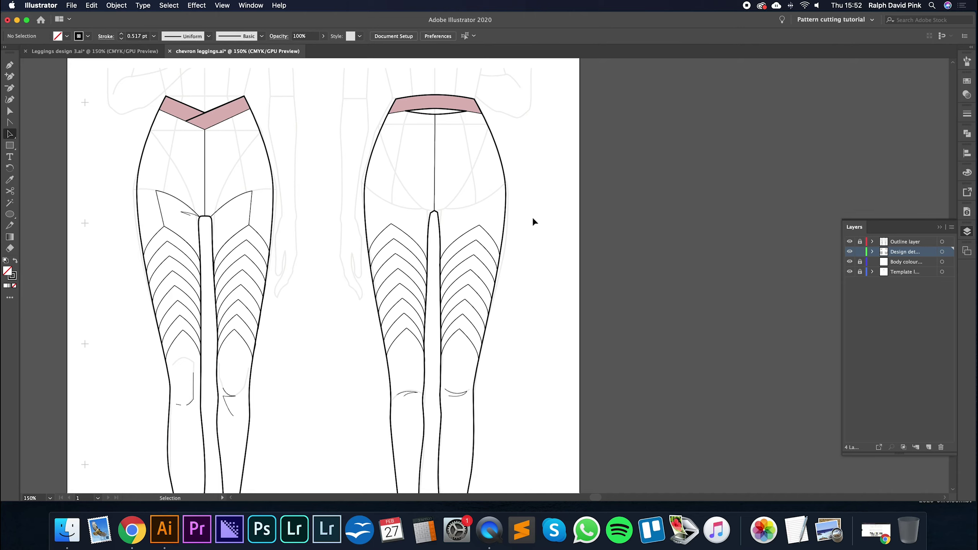
pyautogui.press('super+equal')
pyautogui.press('v')
pyautogui.press('p')
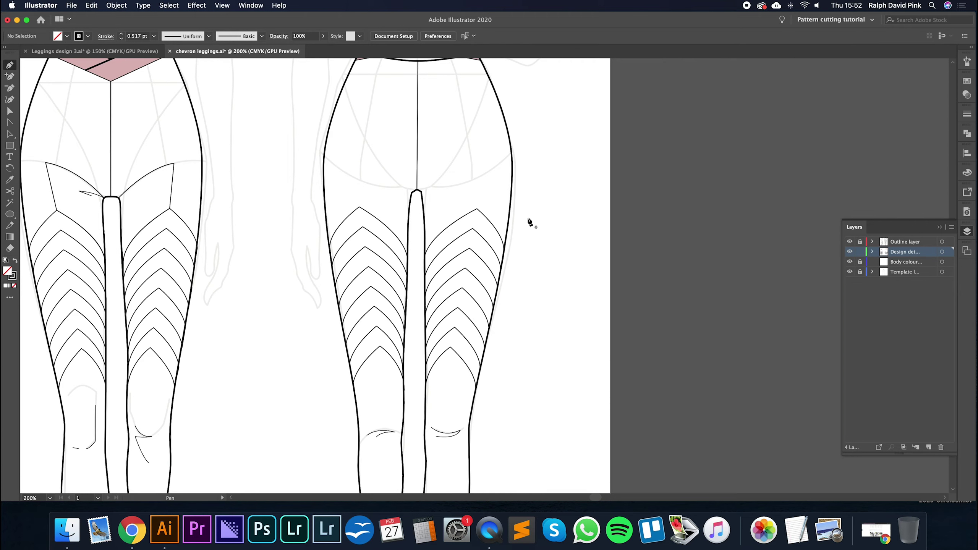
pyautogui.click(125, 51)
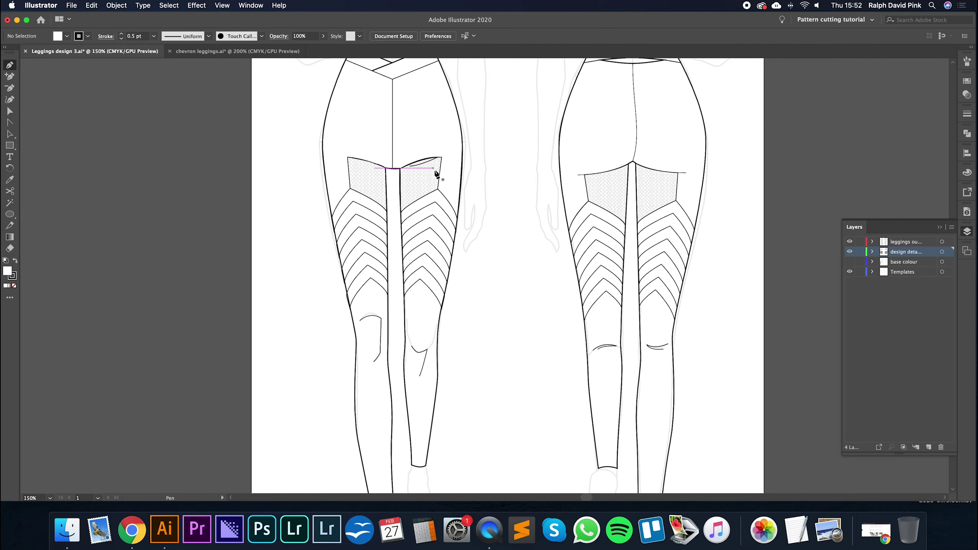
# Step: In the chevron leggings drawing, draw a curved under-seat seam about 2.1 cm long from the crotch across the right-hand back leg, and deselect
pyautogui.click(265, 51)
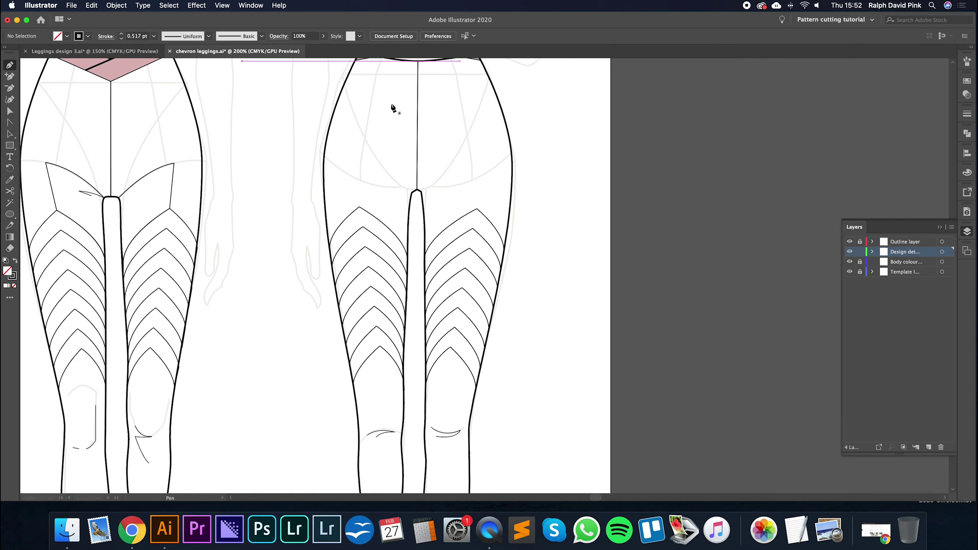
pyautogui.click(418, 191)
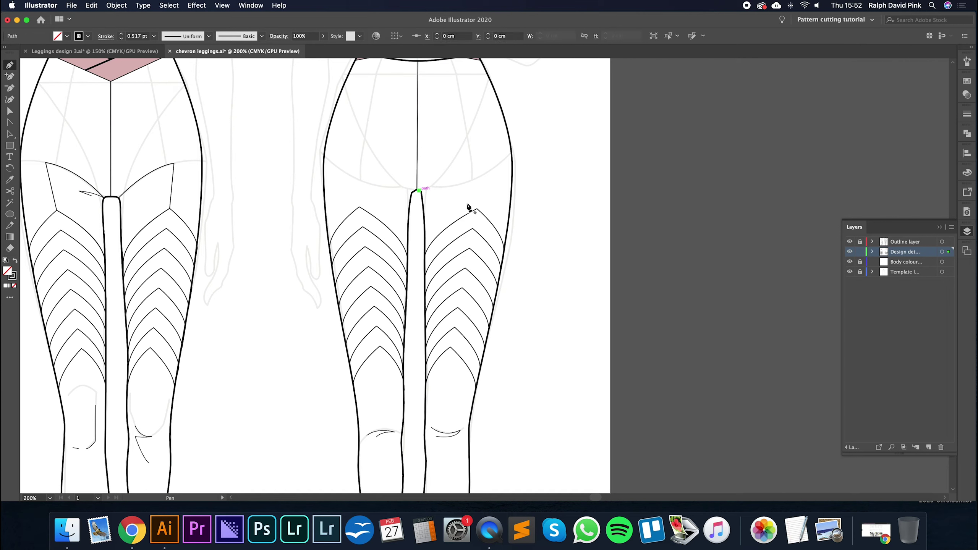
pyautogui.moveTo(490, 208); pyautogui.dragTo(514, 207)
pyautogui.press('a')
pyautogui.click(489, 207)
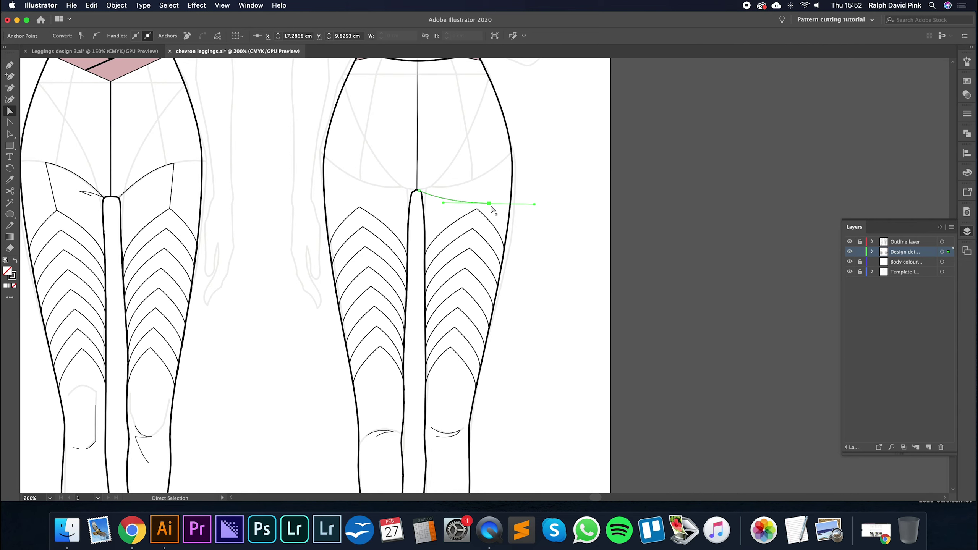
pyautogui.click(473, 181)
# Step: Continue the under-seat seam from the crotch as a matching curve across the left-hand back leg, and deselect
pyautogui.press('p')
pyautogui.moveTo(419, 191); pyautogui.dragTo(337, 210)
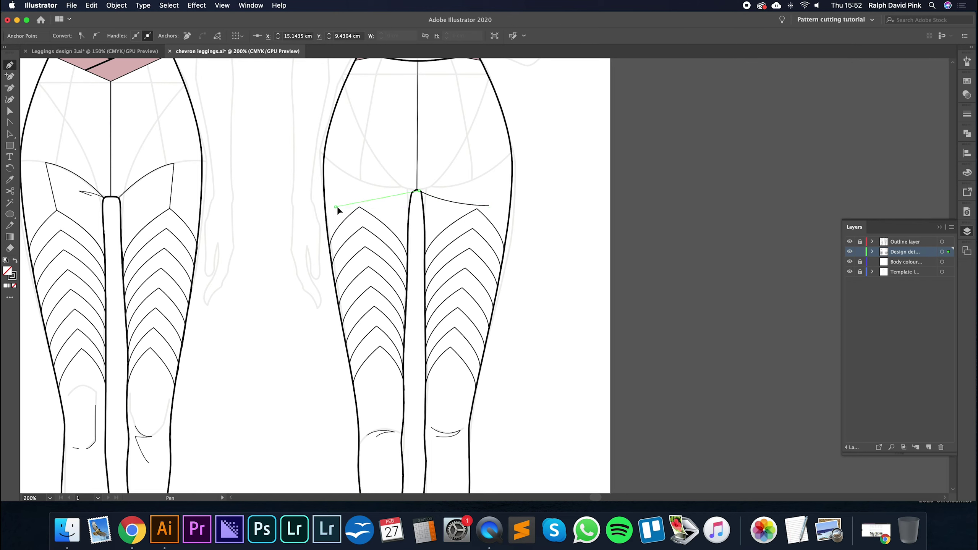
pyautogui.click(293, 204)
pyautogui.press('a')
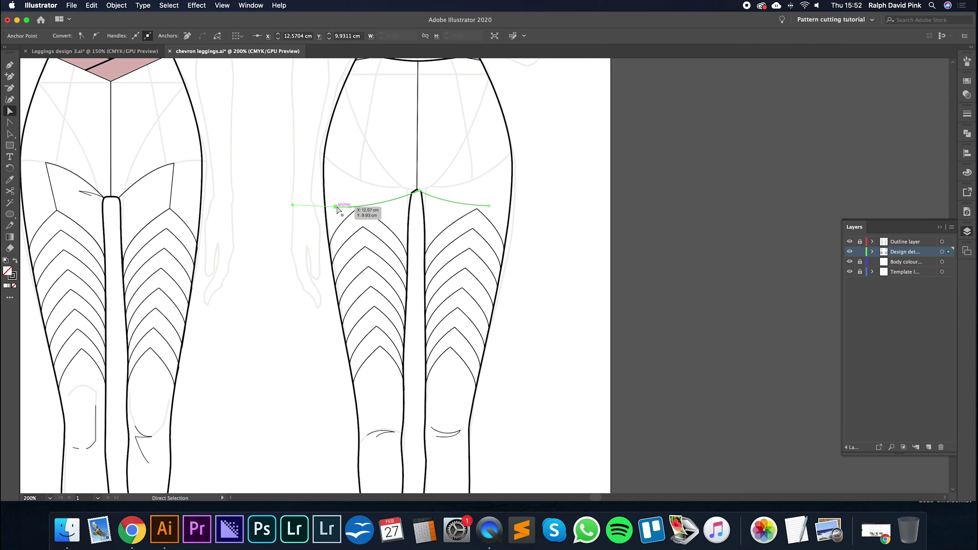
pyautogui.click(419, 191)
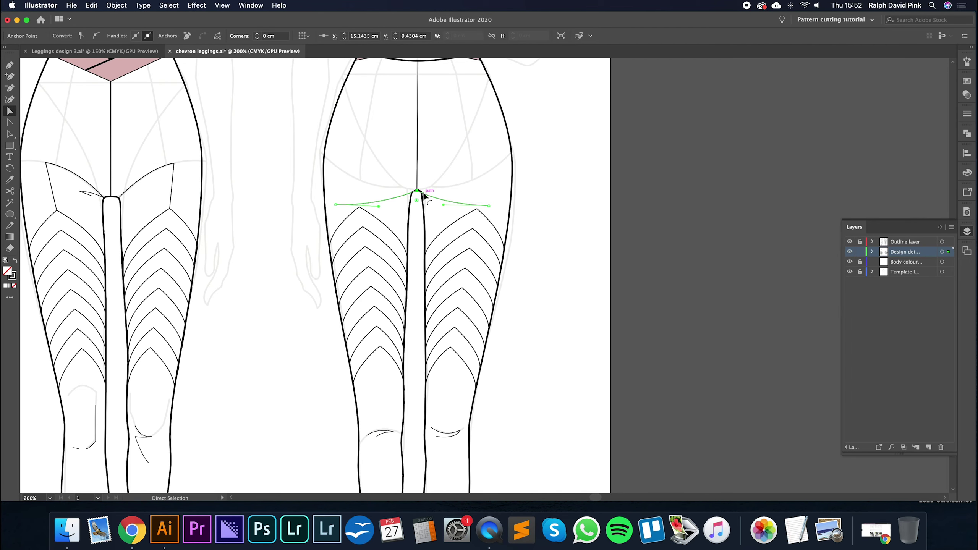
pyautogui.click(458, 168)
pyautogui.moveTo(480, 176); pyautogui.dragTo(477, 184)
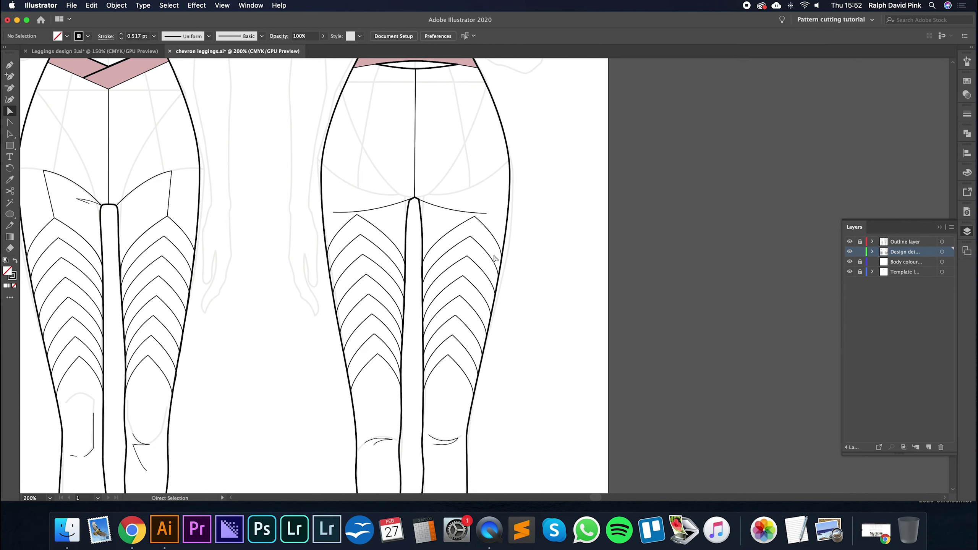
# Step: After checking the reference drawing, draw a closed panel on the right-hand back thigh between the crotch, inner leg, top chevron and under-seat seam
pyautogui.click(129, 51)
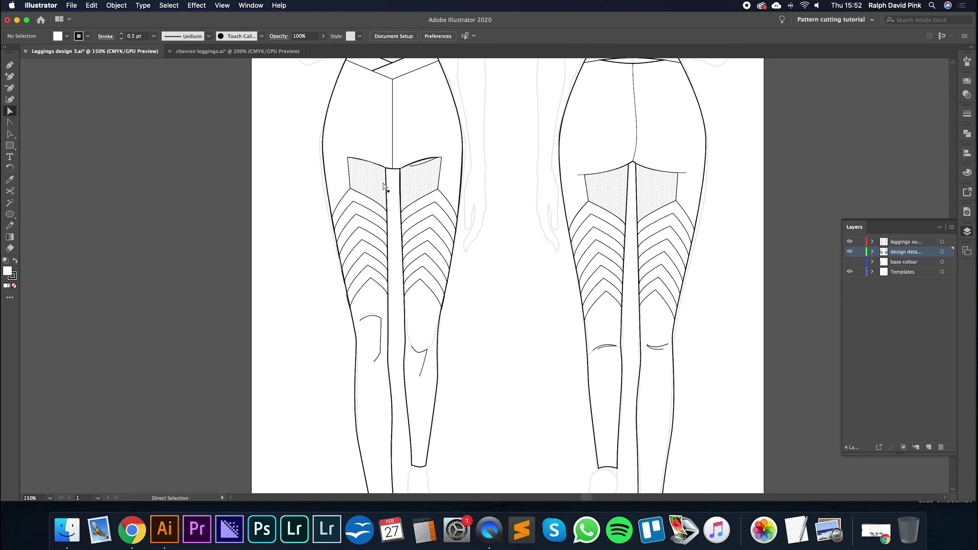
pyautogui.click(218, 50)
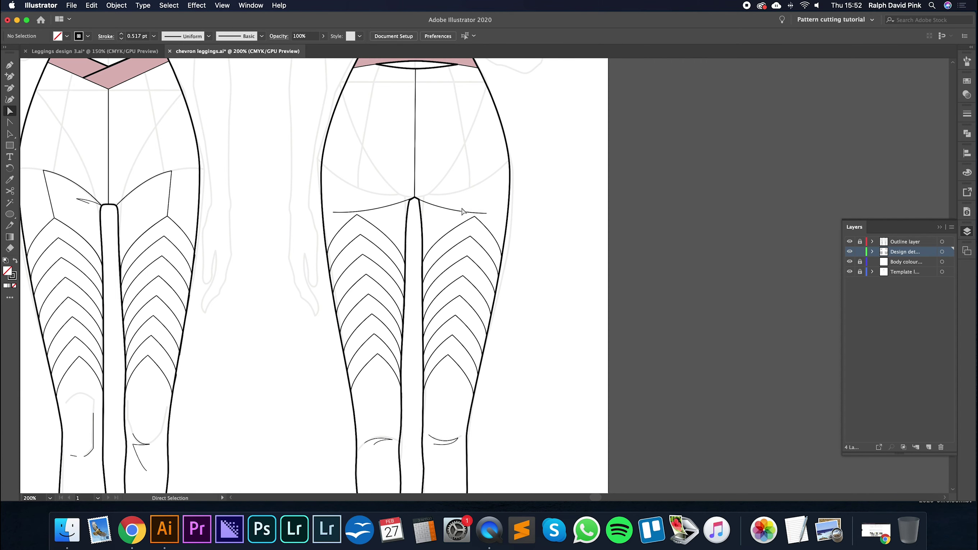
pyautogui.scroll(-2, 535, 263)
pyautogui.press('p')
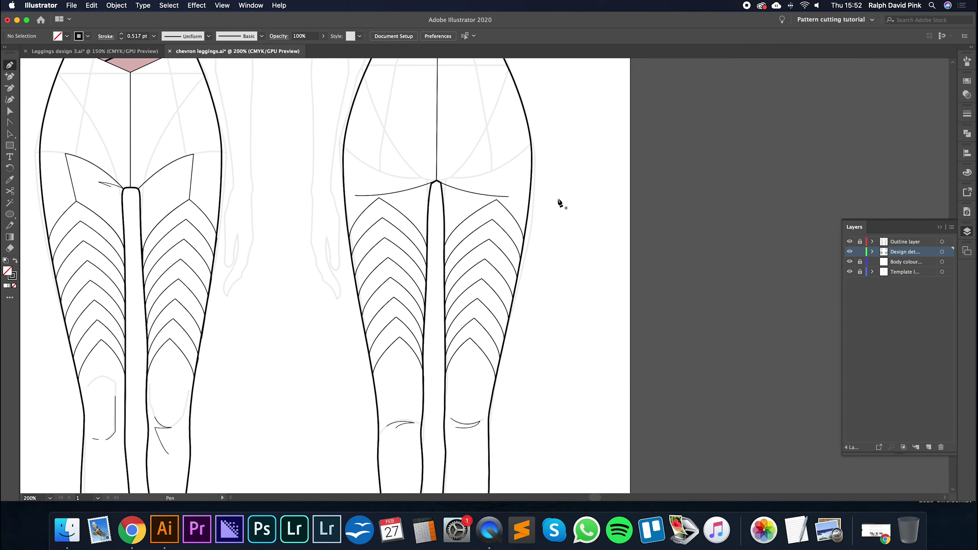
pyautogui.press('super+equal')
pyautogui.scroll(3, 558, 201)
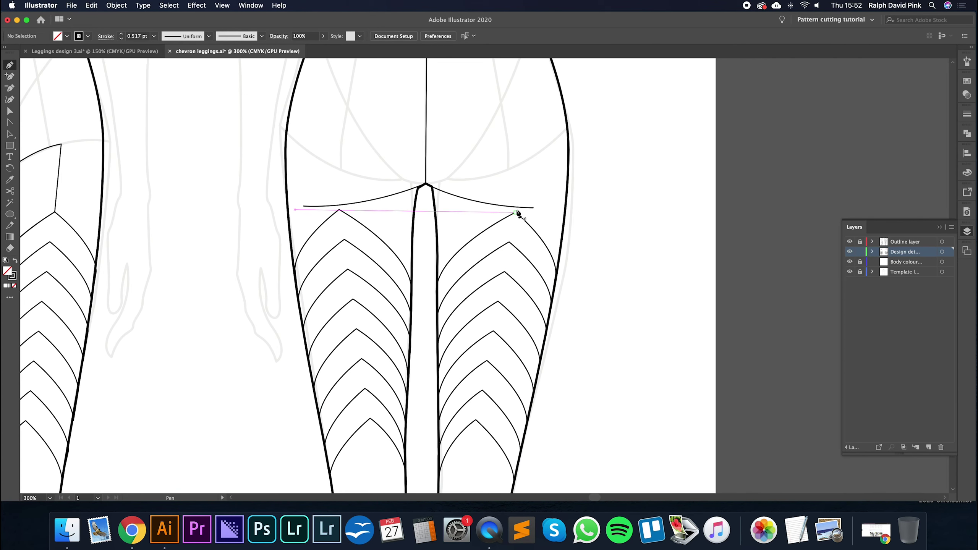
pyautogui.click(433, 188)
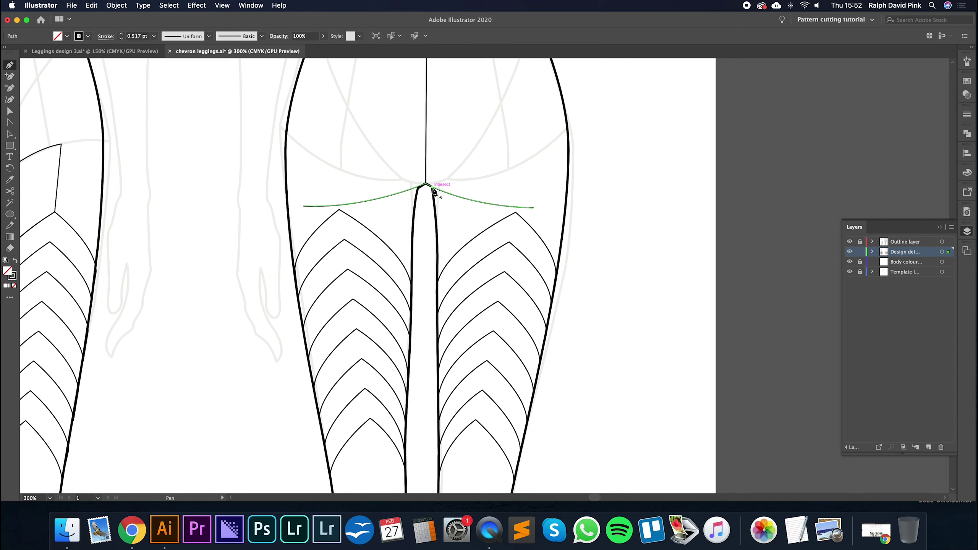
pyautogui.click(436, 231)
pyautogui.click(438, 241)
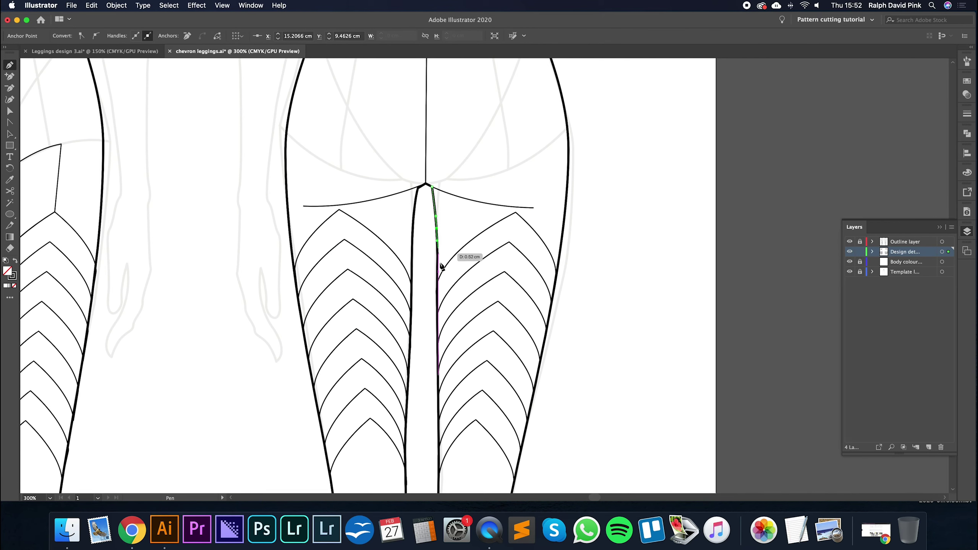
pyautogui.click(438, 280)
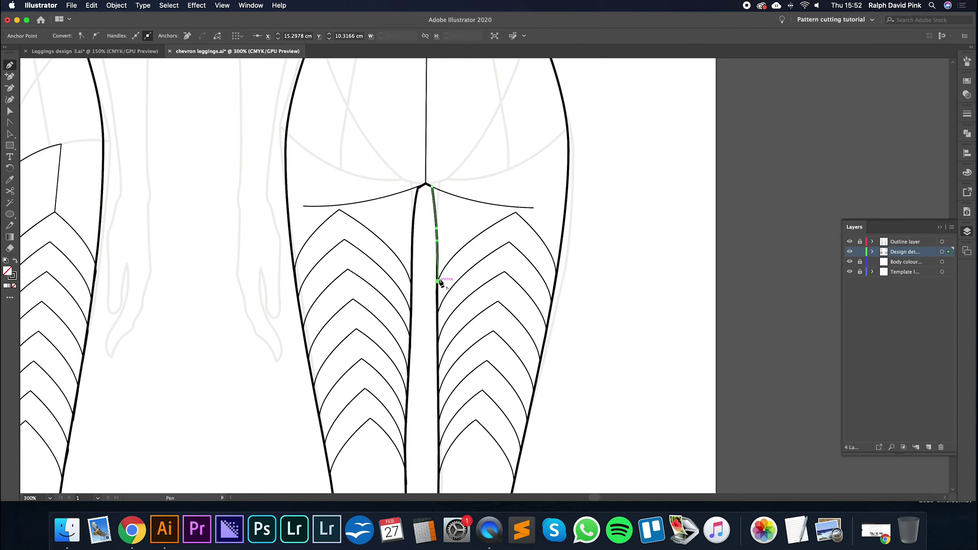
pyautogui.click(516, 210)
pyautogui.click(433, 188)
# Step: Curve the lower edge of the right-hand back thigh panel along the top chevron, correct its inner corner, and deselect
pyautogui.hotkey('shift', 'c')
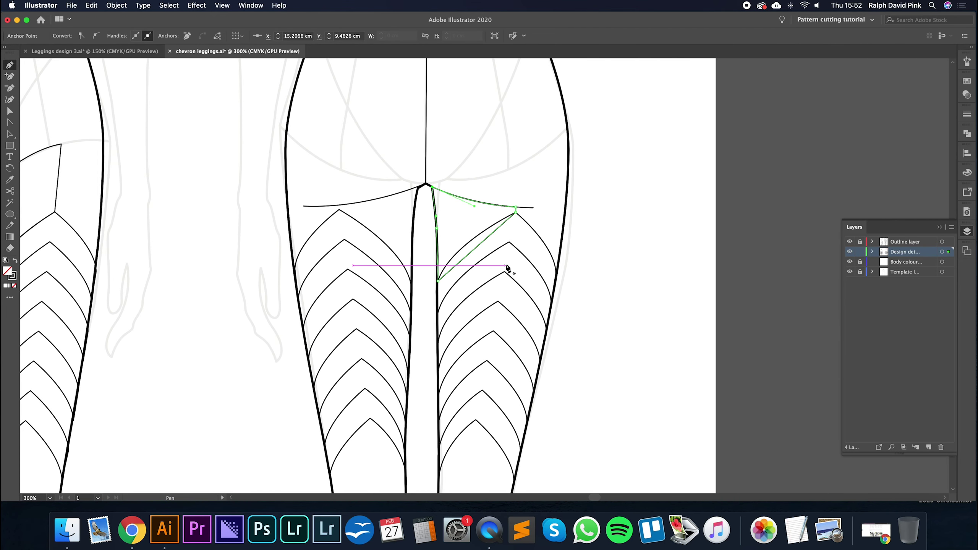
pyautogui.moveTo(438, 280); pyautogui.dragTo(446, 246)
pyautogui.moveTo(430, 315); pyautogui.dragTo(437, 281)
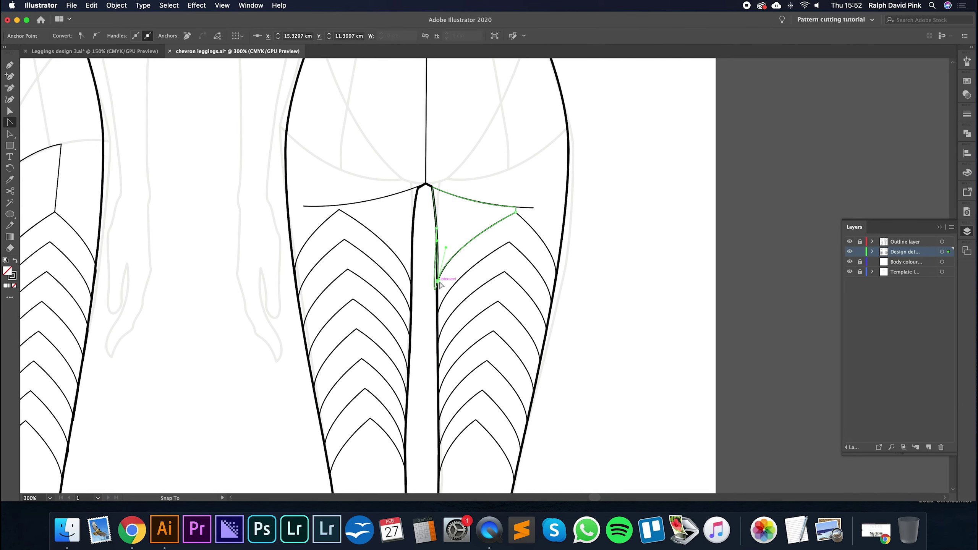
pyautogui.press('v')
pyautogui.click(462, 188)
pyautogui.moveTo(462, 188); pyautogui.dragTo(509, 210)
# Step: Draw a closed panel on the left-hand back thigh along the top chevron, inner leg and under-seat seam, nudge its crotch anchor up, and deselect
pyautogui.press('p')
pyautogui.click(386, 230)
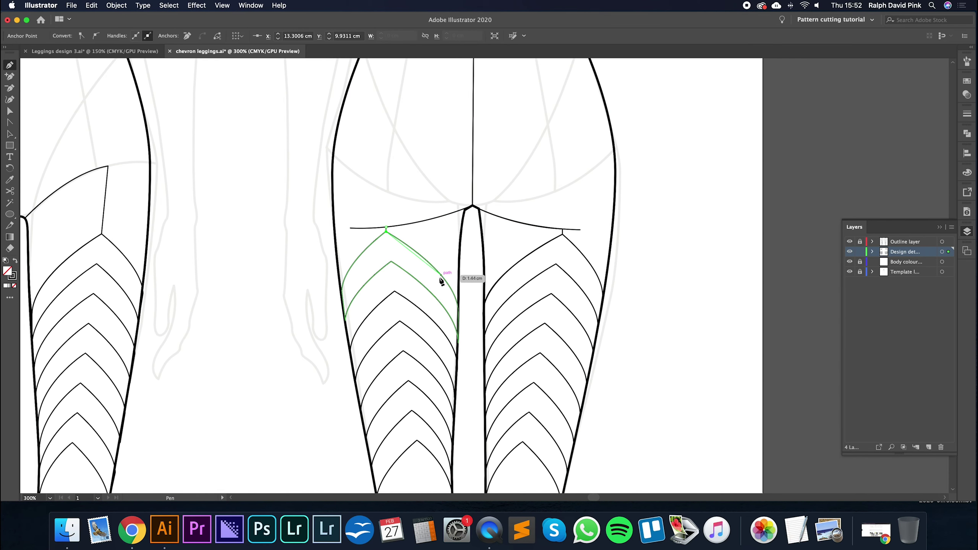
pyautogui.moveTo(459, 310); pyautogui.dragTo(463, 342)
pyautogui.click(458, 308)
pyautogui.moveTo(465, 211); pyautogui.dragTo(473, 194)
pyautogui.click(465, 211)
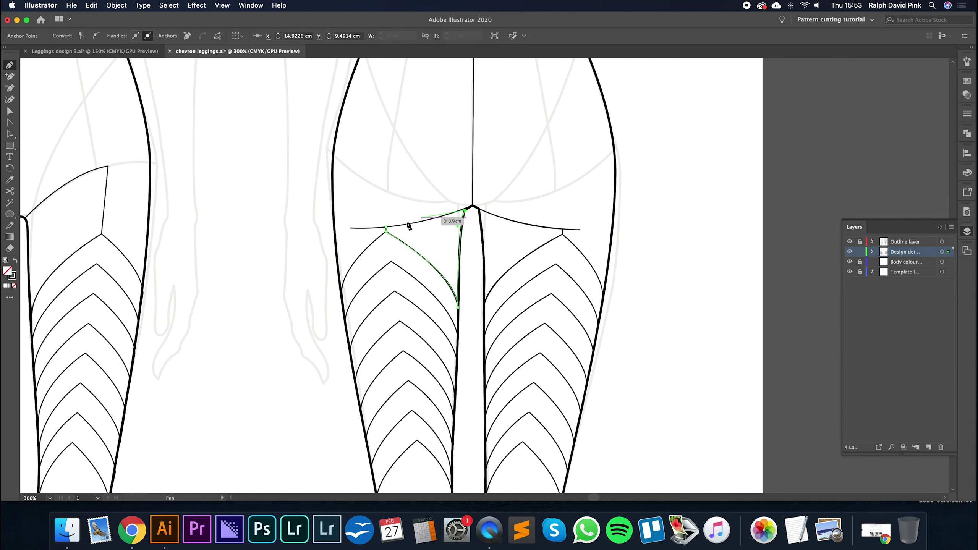
pyautogui.moveTo(386, 227); pyautogui.dragTo(350, 232)
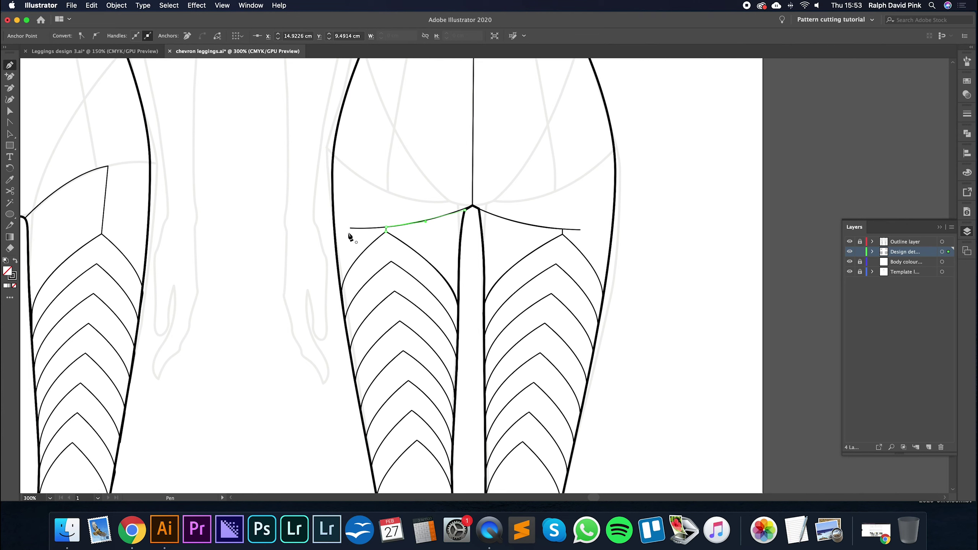
pyautogui.keyDown('super'); pyautogui.click(463, 213); pyautogui.keyUp('super')
pyautogui.press('Up')
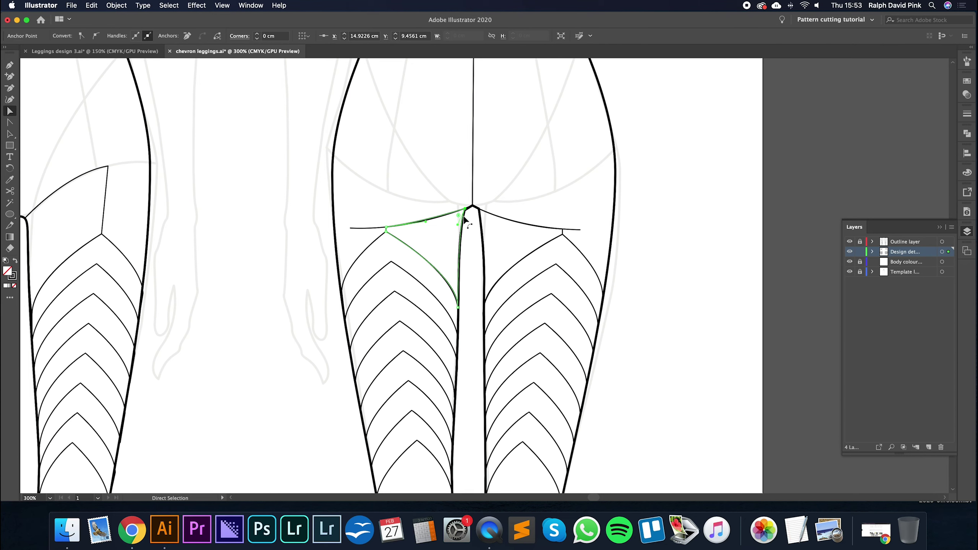
pyautogui.keyDown('super'); pyautogui.click(439, 192); pyautogui.keyUp('super')
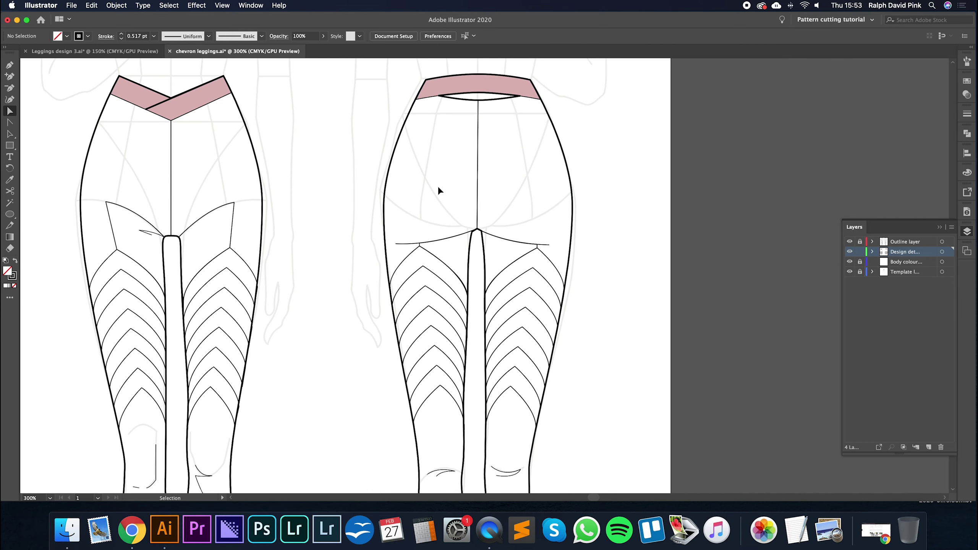
# Step: Compare the full front and back views with the Leggings design 3 reference drawing
pyautogui.press('super+minus')
pyautogui.press('a')
pyautogui.moveTo(578, 237); pyautogui.dragTo(559, 177)
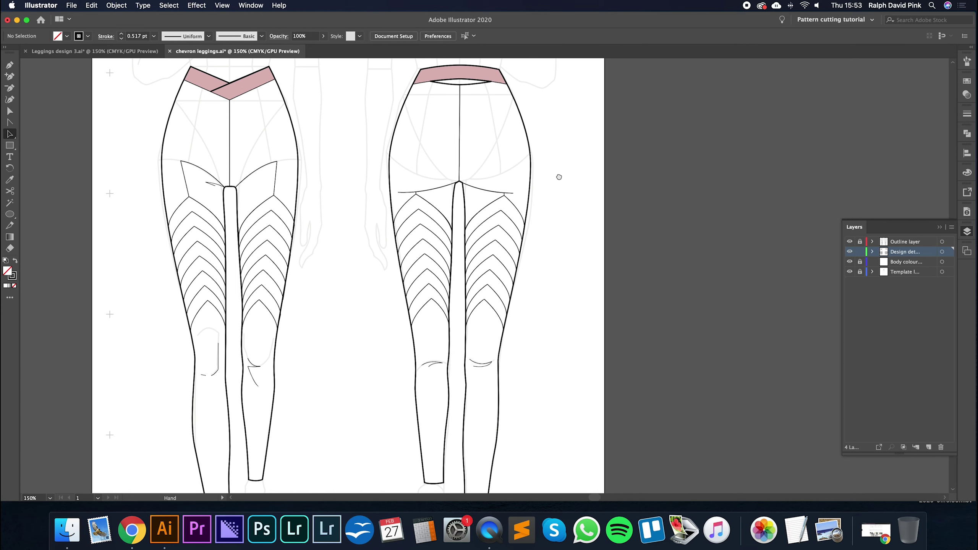
pyautogui.press('super+minus')
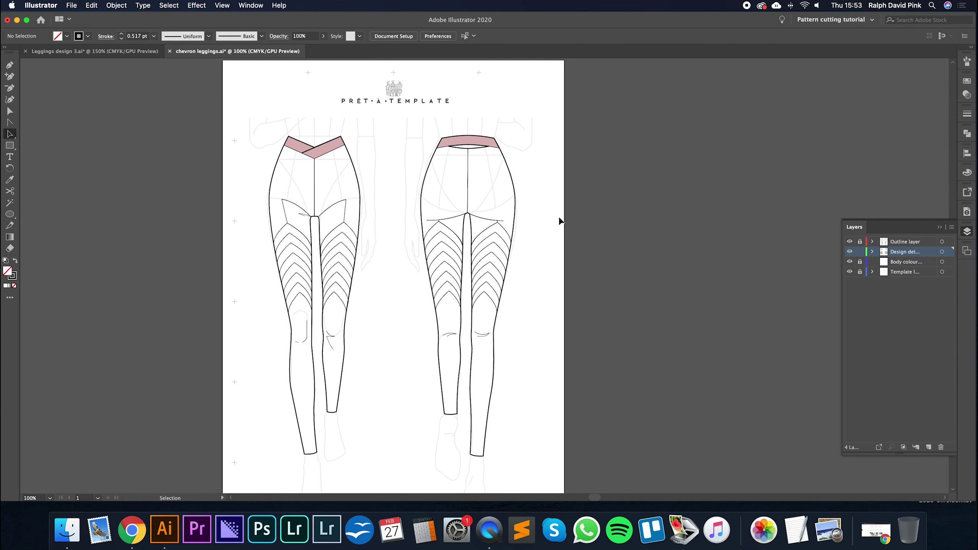
pyautogui.click(92, 50)
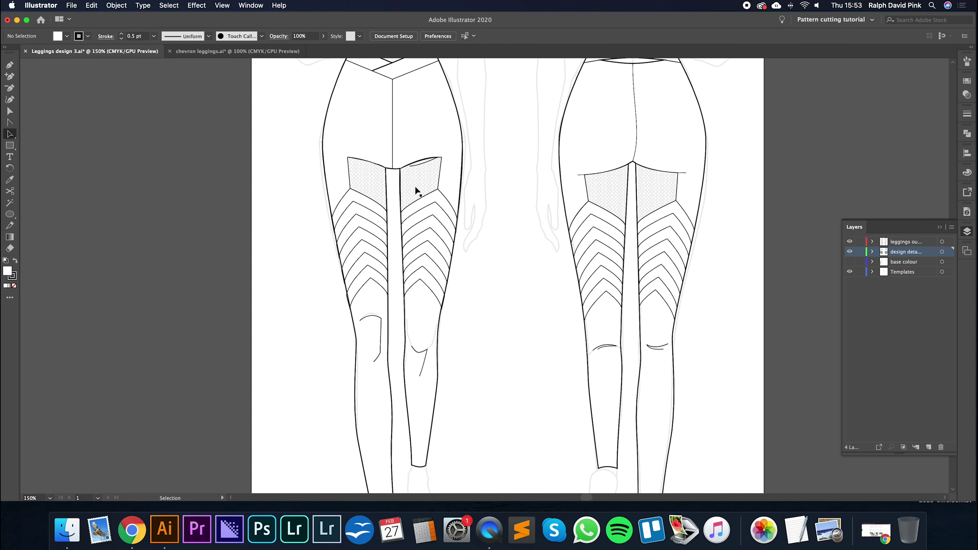
pyautogui.press('super+minus')
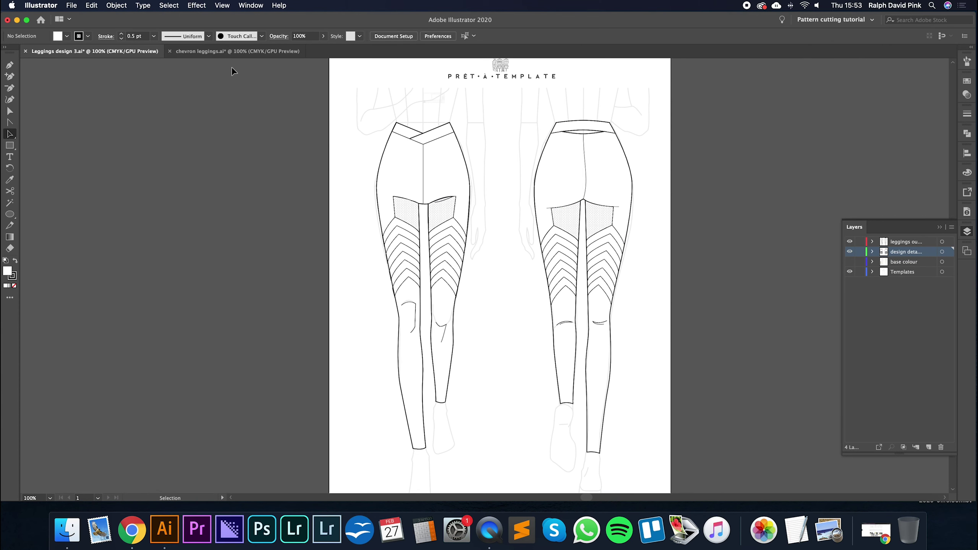
pyautogui.click(213, 51)
pyautogui.press('super+plus')
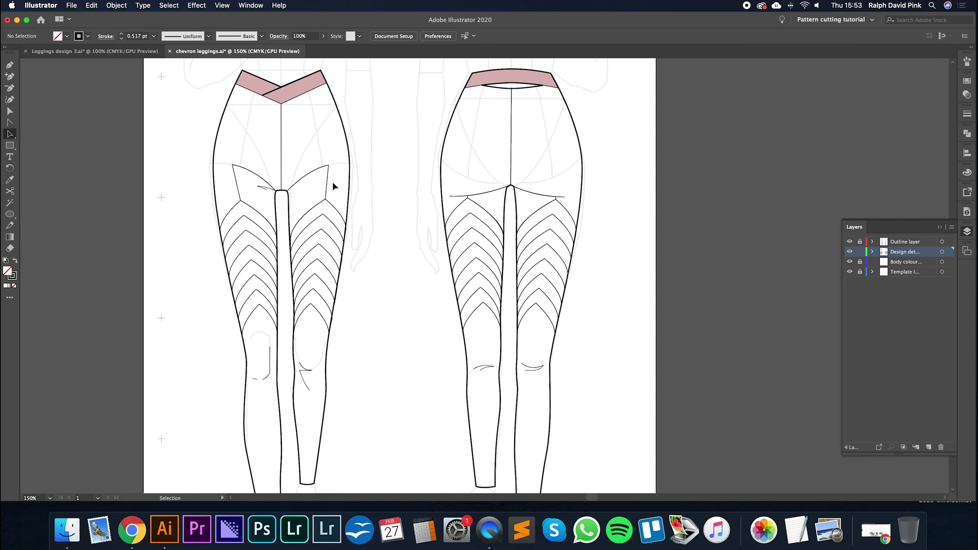
# Step: Examine the patterned thigh panels in the Leggings design 3 reference, undo the trial move of their group, and return to the chevron leggings drawing
pyautogui.click(123, 51)
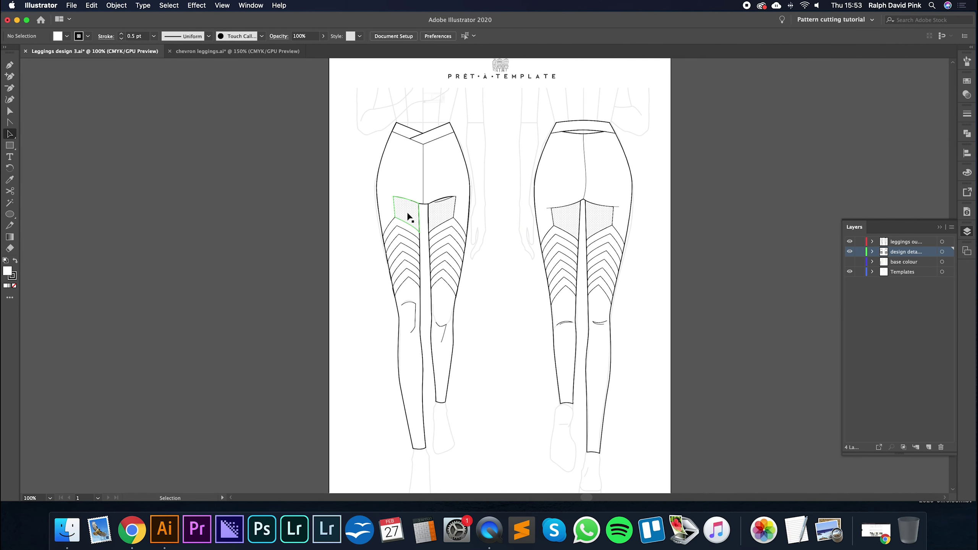
pyautogui.press('super+plus')
pyautogui.press('super+plus')
pyautogui.press('super+plus')
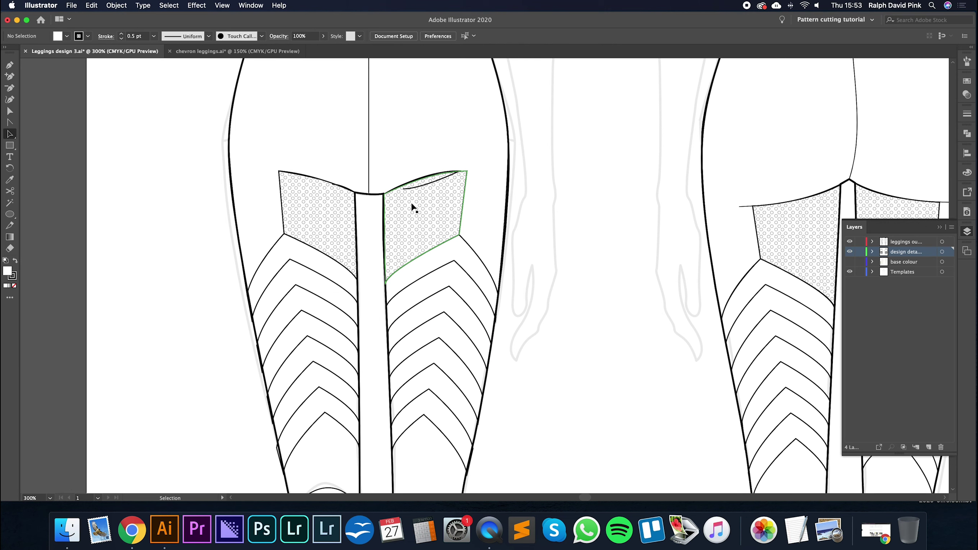
pyautogui.moveTo(414, 217); pyautogui.dragTo(516, 214)
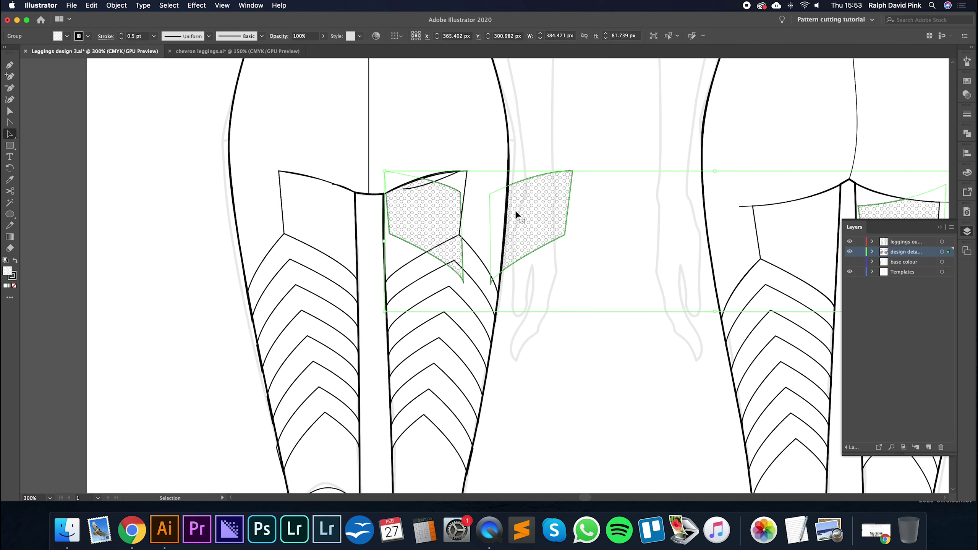
pyautogui.press('super+z')
pyautogui.click(188, 50)
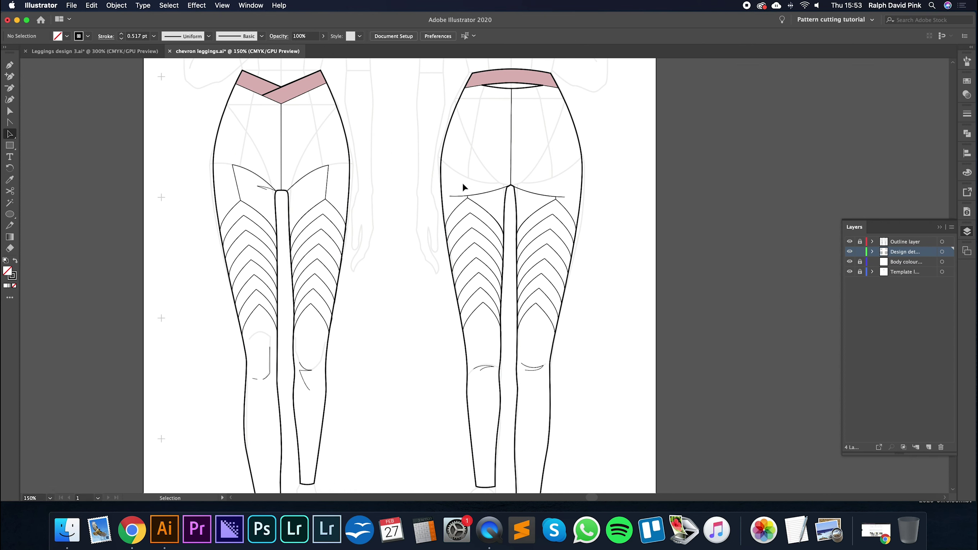
# Step: Fill the front and back thigh panels on both legs with New Pattern Swatch 1
pyautogui.click(327, 190)
pyautogui.keyDown('shift'); pyautogui.click(235, 185); pyautogui.keyUp('shift')
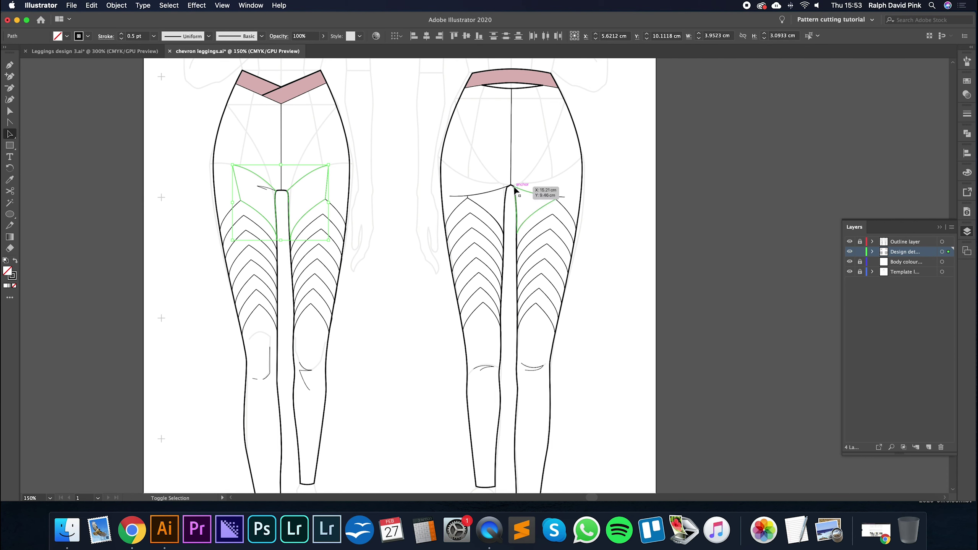
pyautogui.keyDown('shift'); pyautogui.click(528, 194); pyautogui.keyUp('shift')
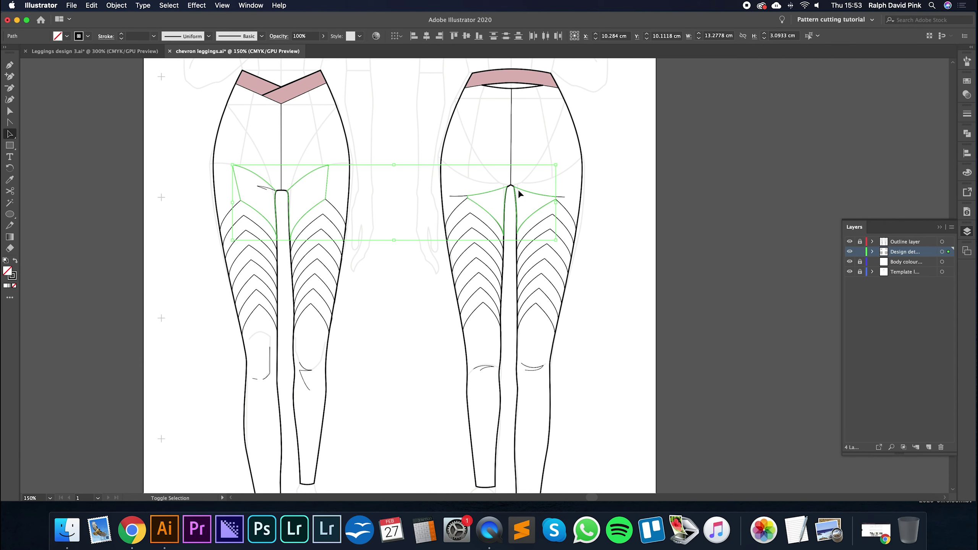
pyautogui.click(967, 81)
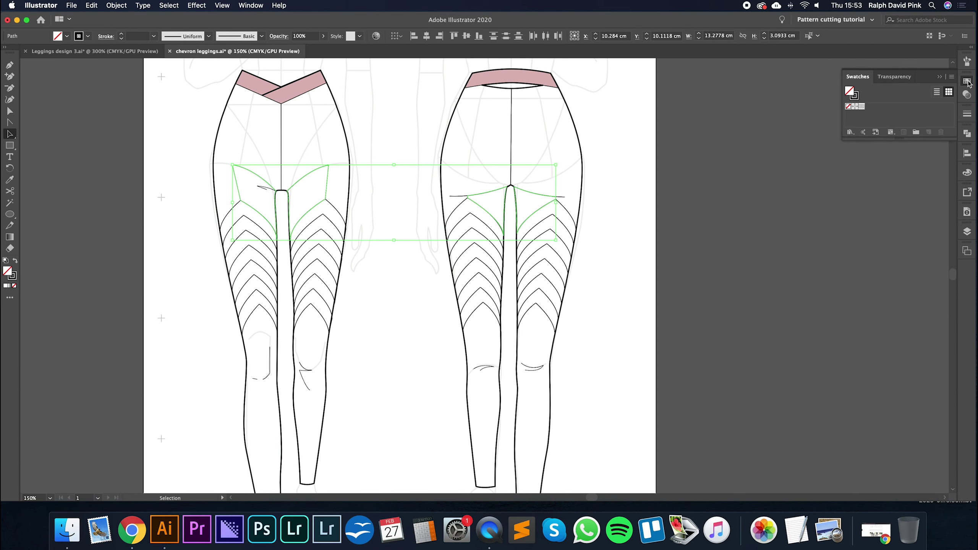
pyautogui.click(862, 107)
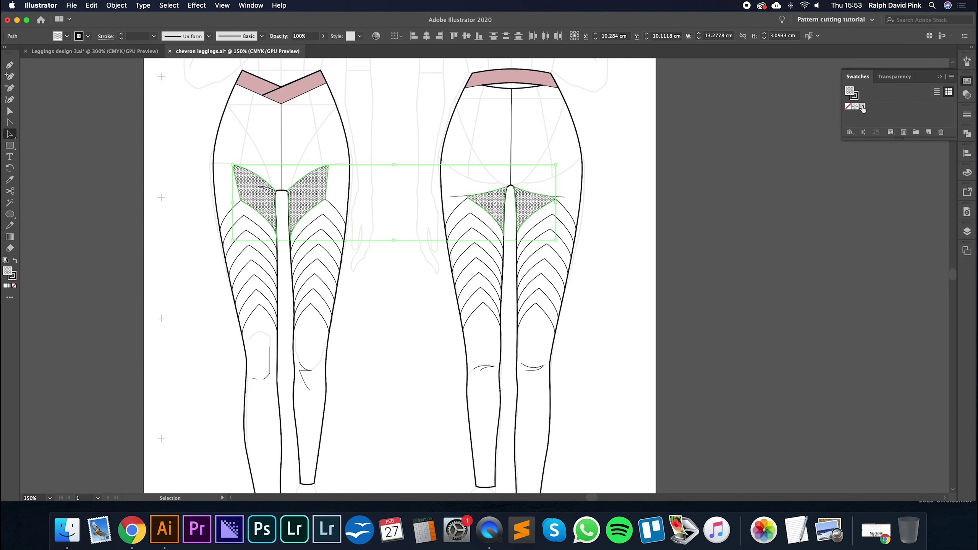
# Step: Try a solid pink fill on the right-hand back thigh panel, and undo it
pyautogui.click(616, 171)
pyautogui.click(532, 206)
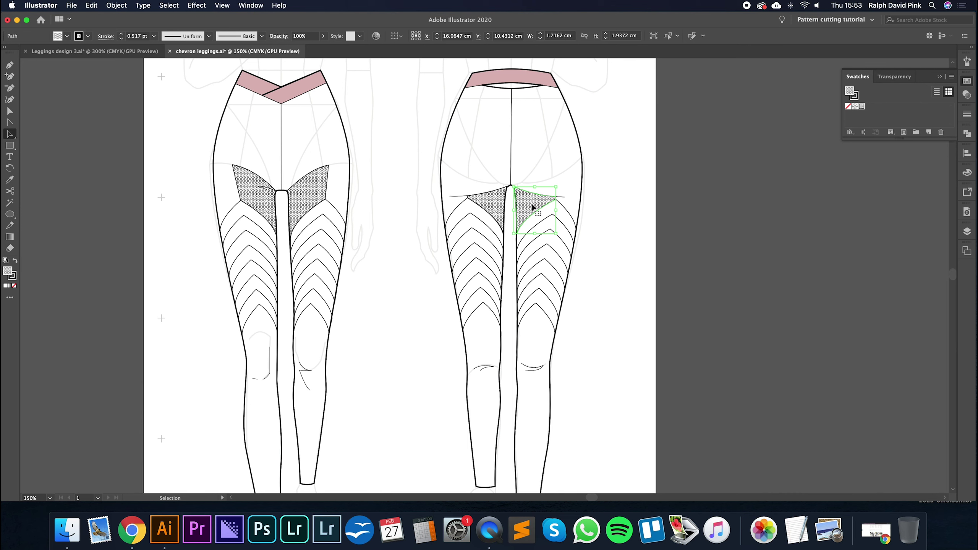
pyautogui.doubleClick(12, 275)
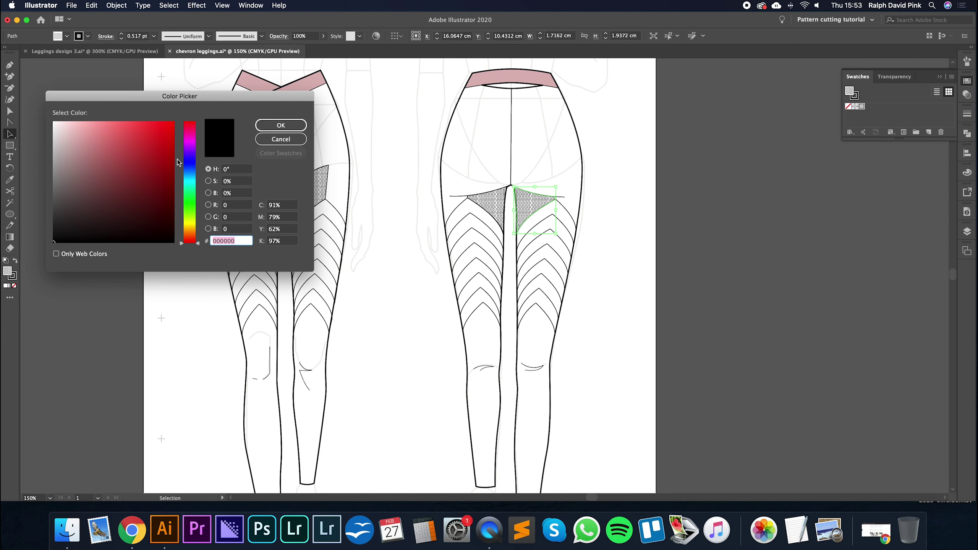
pyautogui.click(84, 142)
pyautogui.click(276, 123)
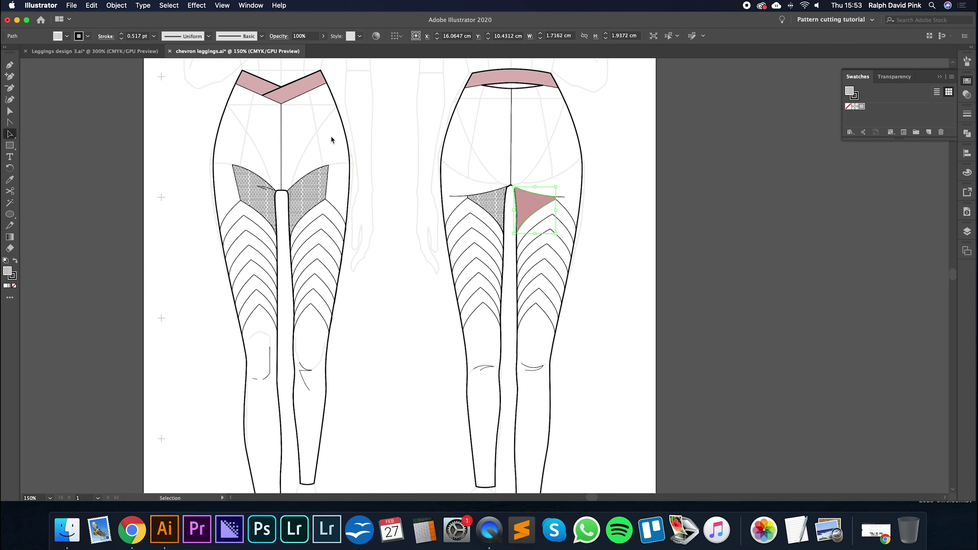
pyautogui.press('super+z')
pyautogui.keyDown('super'); pyautogui.click(619, 185); pyautogui.keyUp('super')
pyautogui.press('super+plus')
pyautogui.moveTo(619, 186); pyautogui.dragTo(623, 235)
pyautogui.click(545, 223)
pyautogui.keyDown('shift'); pyautogui.click(503, 221); pyautogui.keyUp('shift')
pyautogui.keyDown('shift'); pyautogui.click(241, 215); pyautogui.keyUp('shift')
pyautogui.keyDown('shift'); pyautogui.click(197, 217); pyautogui.keyUp('shift')
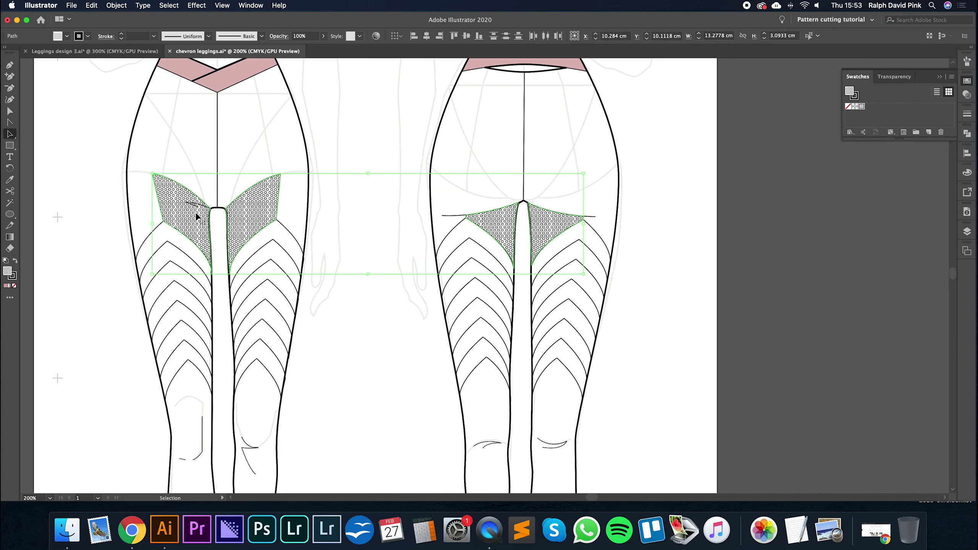
pyautogui.click(323, 205)
# Step: Duplicate the four pattern-filled thigh panels on both views and place the copies exactly over the originals
pyautogui.click(185, 212)
pyautogui.keyDown('shift'); pyautogui.click(242, 212); pyautogui.keyUp('shift')
pyautogui.keyDown('shift'); pyautogui.click(497, 230); pyautogui.keyUp('shift')
pyautogui.keyDown('shift'); pyautogui.click(556, 224); pyautogui.keyUp('shift')
pyautogui.click(92, 4)
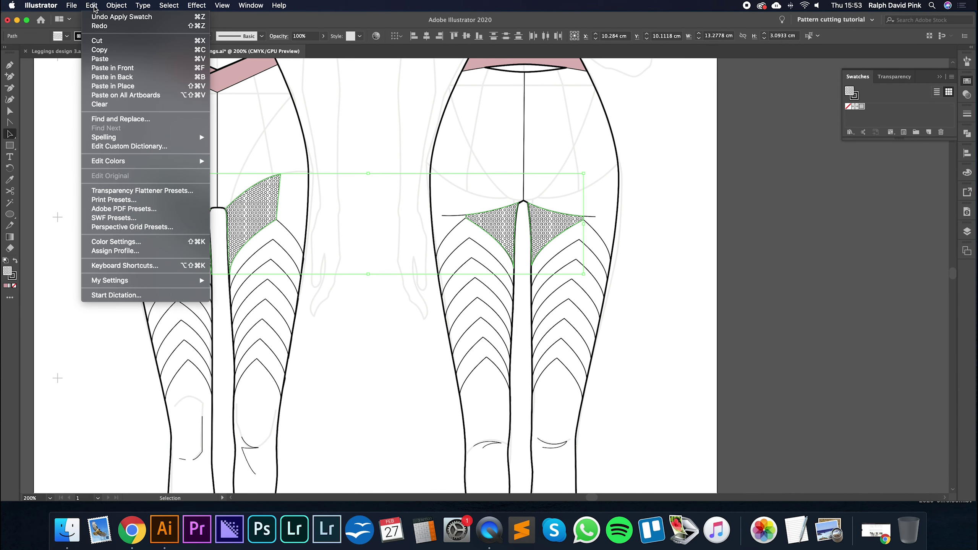
pyautogui.click(99, 50)
pyautogui.click(92, 5)
pyautogui.click(100, 59)
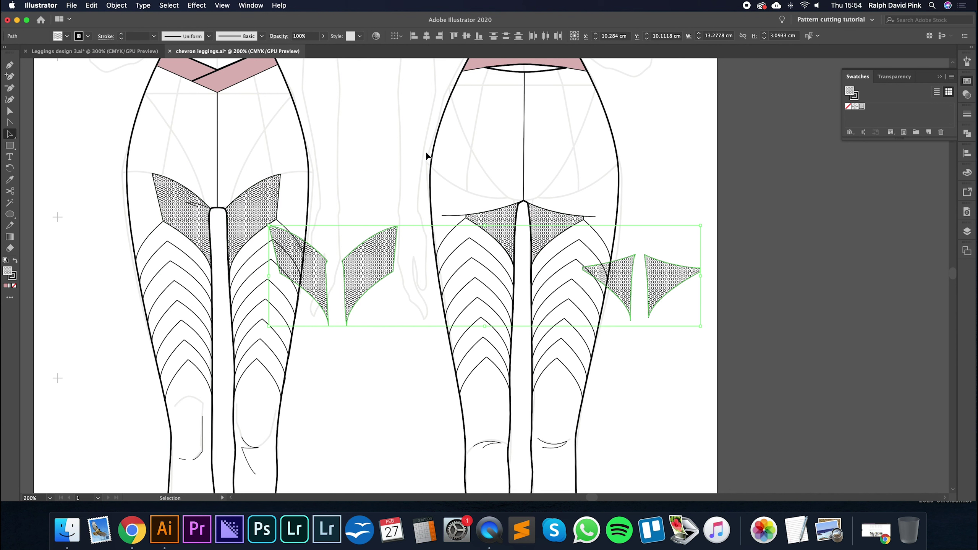
pyautogui.moveTo(398, 226); pyautogui.dragTo(284, 177)
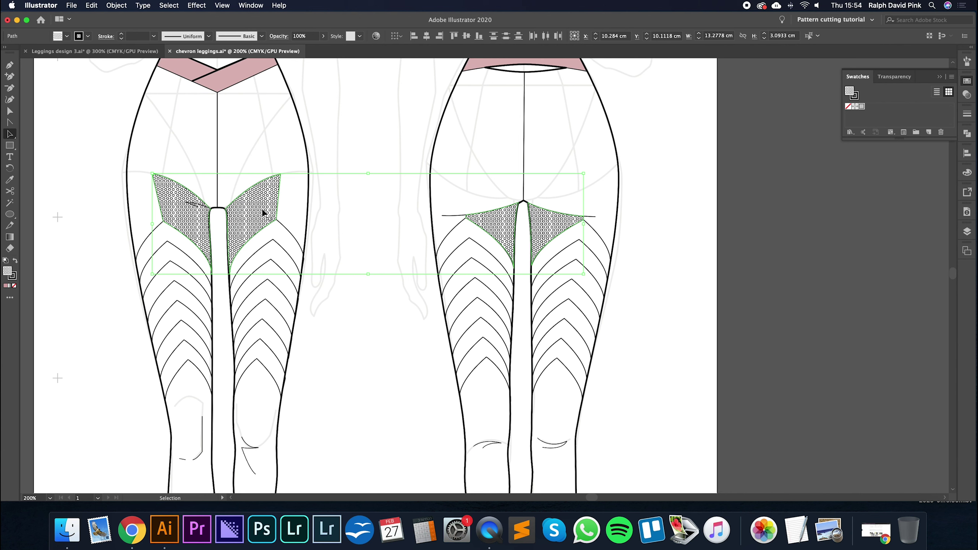
# Step: Lock the four duplicated thigh panels lying on top of the originals
pyautogui.click(116, 5)
pyautogui.moveTo(121, 70)
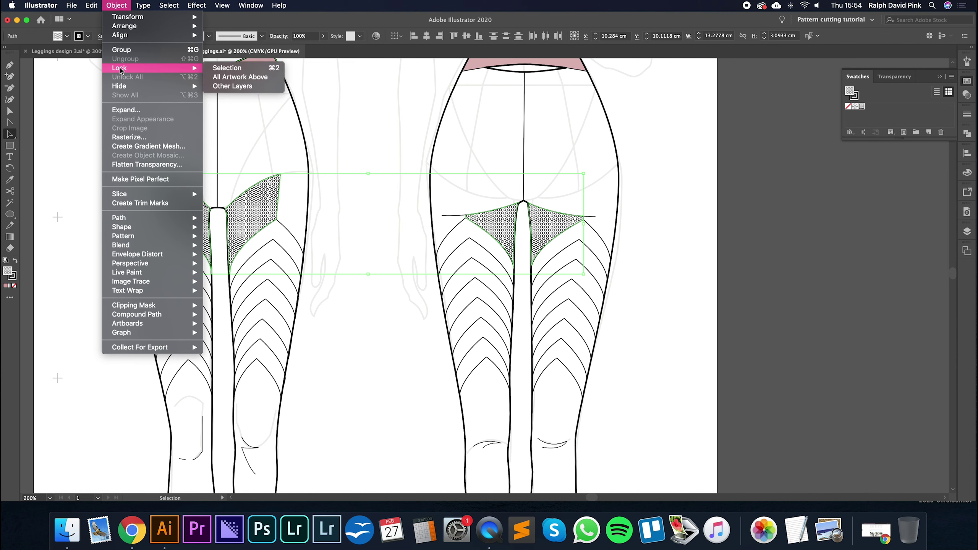
pyautogui.click(227, 68)
# Step: Select the four original thigh panels beneath the locked copies, try moving them away, and undo the move
pyautogui.click(272, 203)
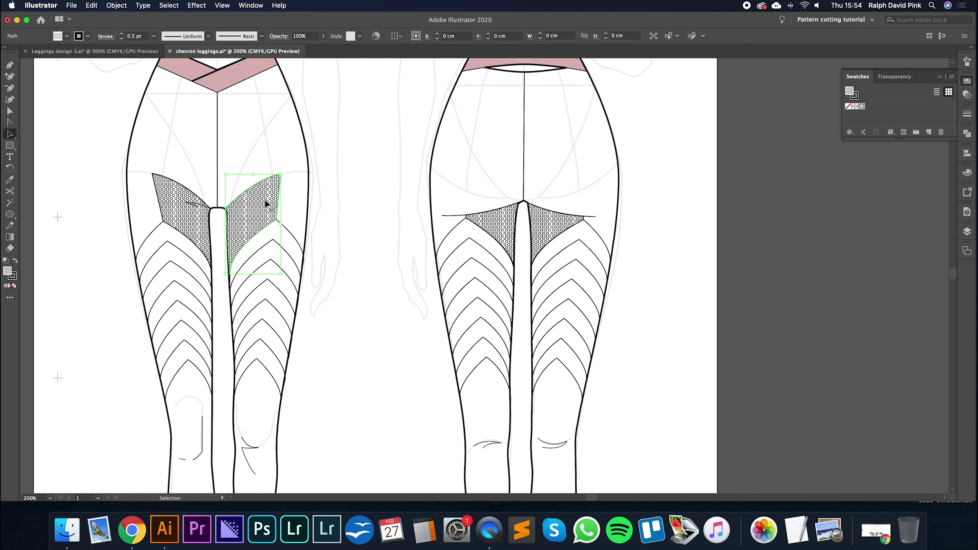
pyautogui.keyDown('shift'); pyautogui.click(202, 208); pyautogui.keyUp('shift')
pyautogui.keyDown('shift'); pyautogui.click(493, 223); pyautogui.keyUp('shift')
pyautogui.keyDown('shift'); pyautogui.click(538, 228); pyautogui.keyUp('shift')
pyautogui.moveTo(544, 226); pyautogui.dragTo(627, 319)
pyautogui.press('super+z')
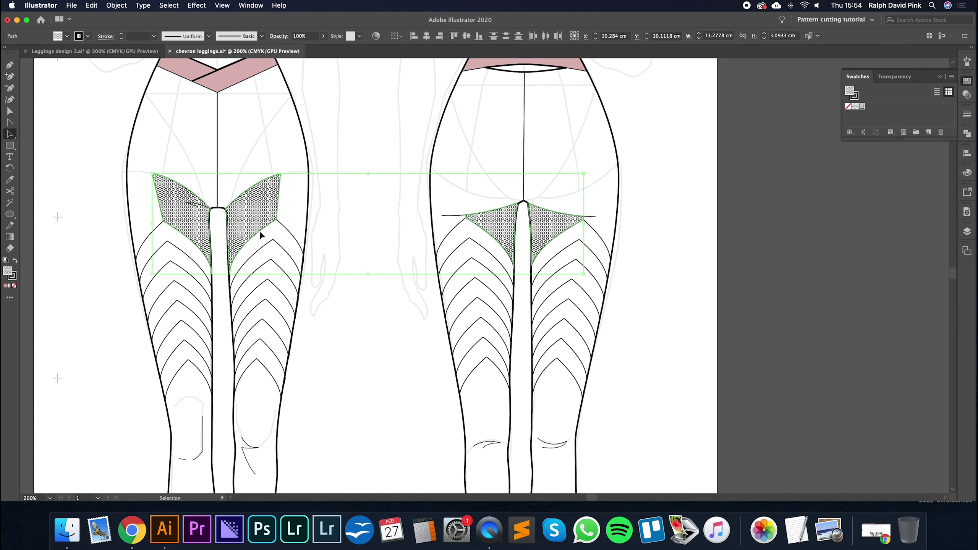
# Step: Give the selected original thigh panels the waistband's pink fill by sampling it with the Eyedropper
pyautogui.doubleClick(7, 271)
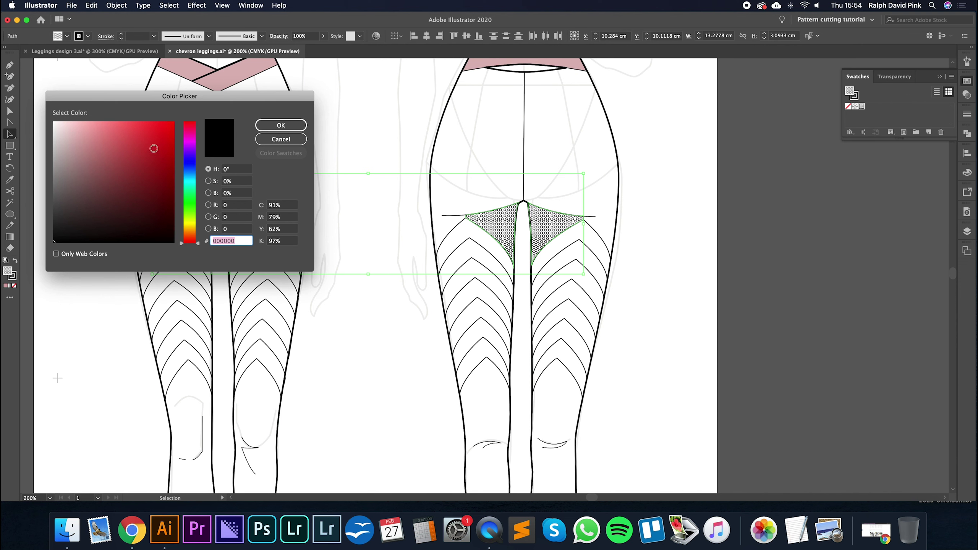
pyautogui.click(284, 126)
pyautogui.click(10, 181)
pyautogui.click(189, 65)
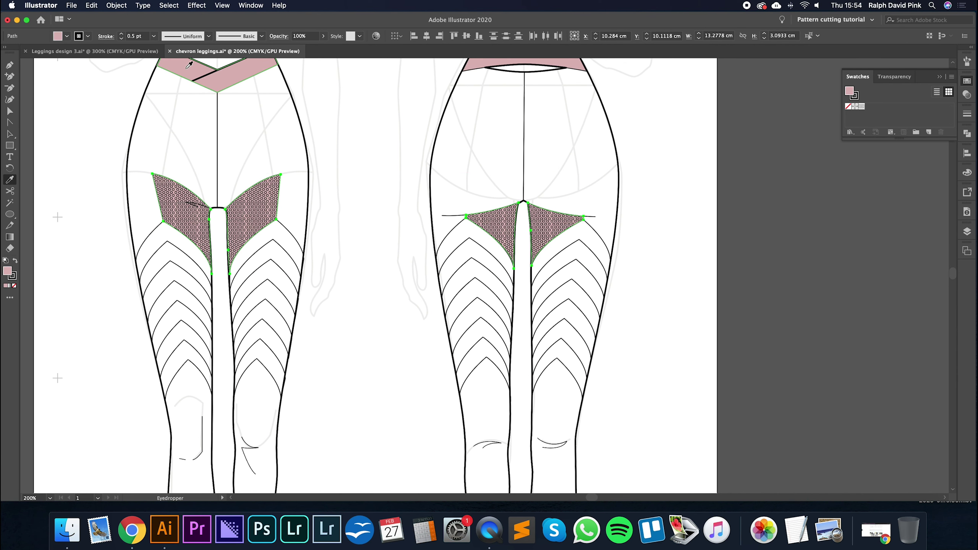
pyautogui.click(10, 133)
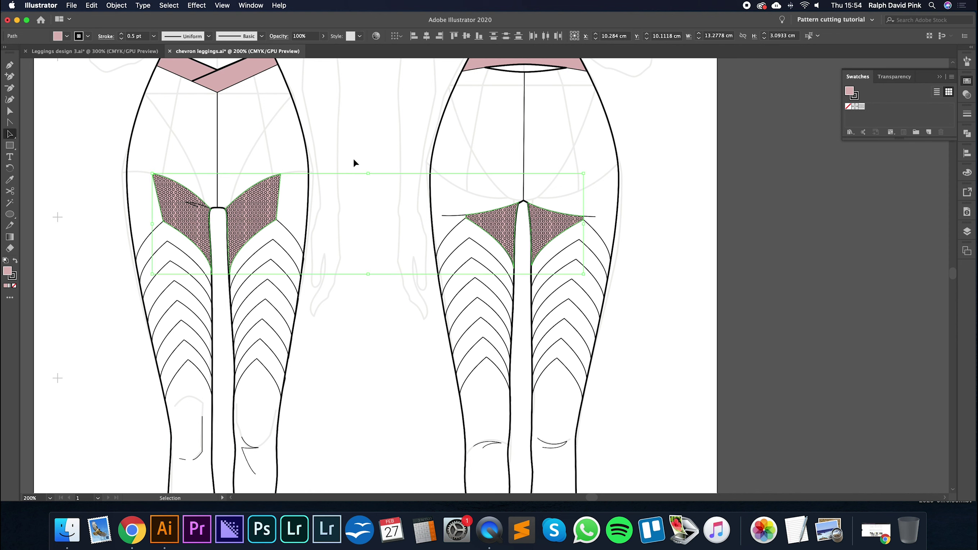
# Step: Make the four patterned copies over the pink panels selectable again and select them together
pyautogui.click(251, 215)
pyautogui.keyDown('shift'); pyautogui.click(506, 220); pyautogui.keyUp('shift')
pyautogui.keyDown('shift'); pyautogui.click(547, 219); pyautogui.keyUp('shift')
pyautogui.press('super+2')
pyautogui.click(549, 222)
pyautogui.keyDown('shift'); pyautogui.click(500, 222); pyautogui.keyUp('shift')
pyautogui.keyDown('shift'); pyautogui.click(262, 214); pyautogui.keyUp('shift')
pyautogui.keyDown('shift'); pyautogui.click(185, 216); pyautogui.keyUp('shift')
# Step: Try nudging the patterned panels up and down to separate them from the pink panels
pyautogui.hotkey('shift', 'Down')
pyautogui.hotkey('shift', 'Down')
pyautogui.hotkey('shift', 'Up')
pyautogui.hotkey('shift', 'Up')
pyautogui.hotkey('shift', 'Up')
pyautogui.hotkey('shift', 'Up')
pyautogui.hotkey('shift', 'Up')
pyautogui.hotkey('shift', 'Up')
pyautogui.hotkey('shift', 'Up')
pyautogui.hotkey('shift', 'Up')
pyautogui.hotkey('shift', 'Up')
pyautogui.hotkey('shift', 'Up')
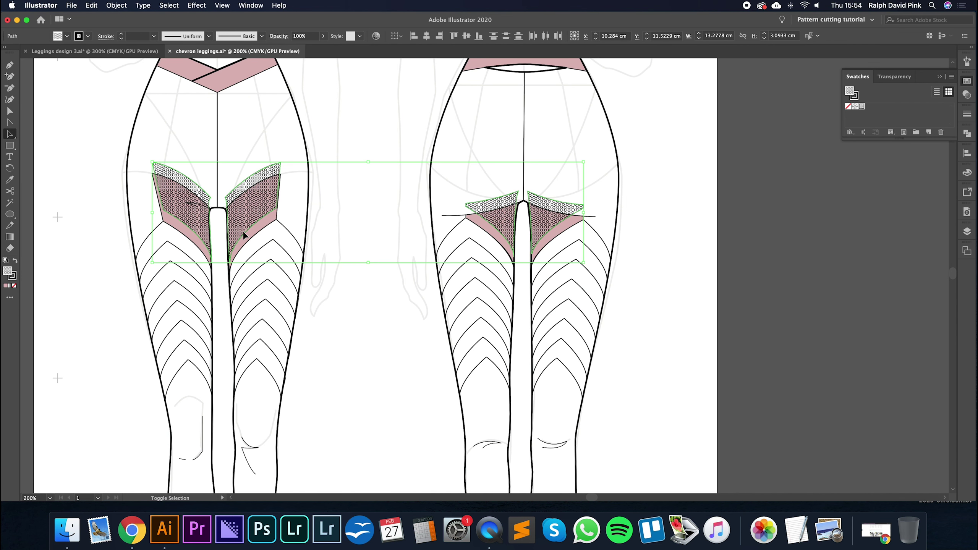
pyautogui.moveTo(544, 165); pyautogui.dragTo(552, 228)
pyautogui.hotkey('ctrl', 'z')
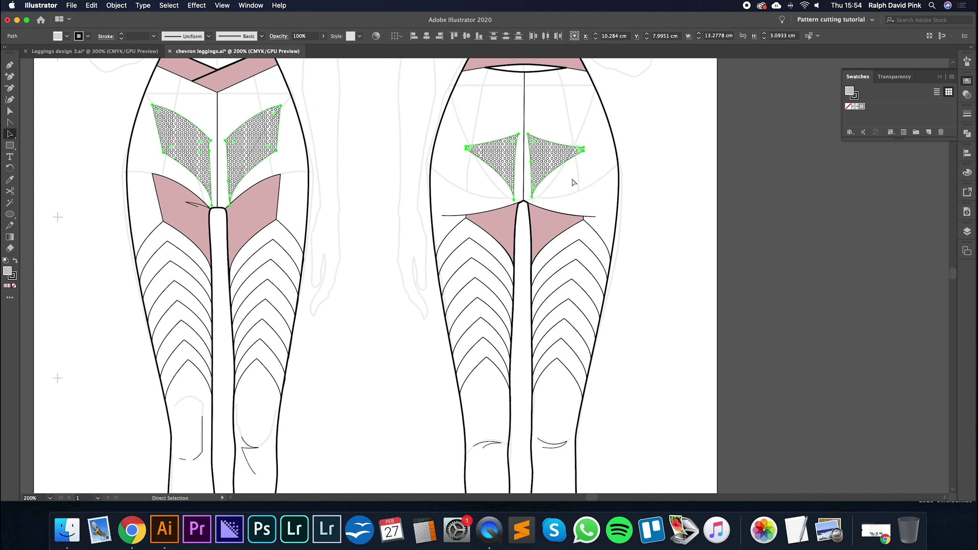
# Step: Cut and paste the four patterned panels, align them exactly over the pink thigh panels, and clear the selection
pyautogui.press('super+x')
pyautogui.press('super+v')
pyautogui.moveTo(635, 255); pyautogui.dragTo(519, 208)
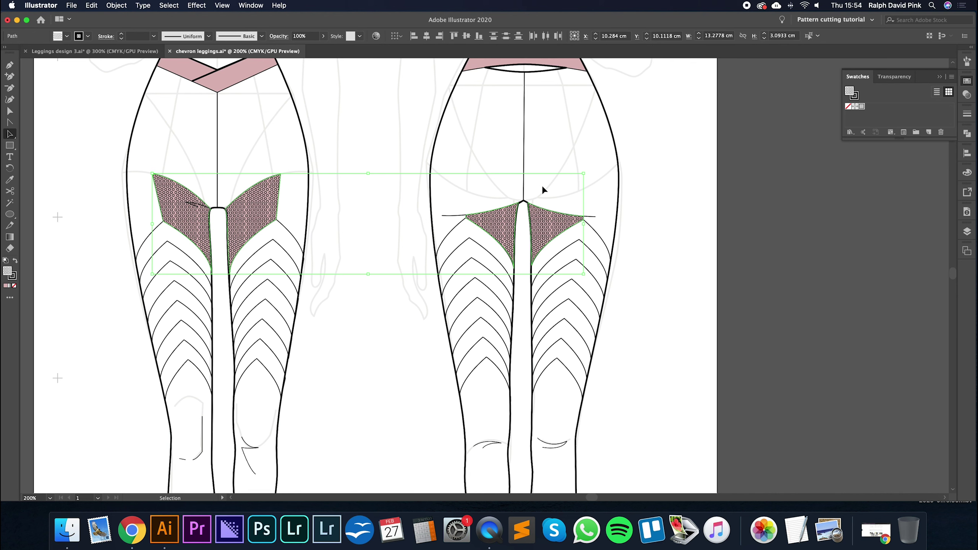
pyautogui.press('super+shift+a')
pyautogui.press('super+minus')
pyautogui.moveTo(542, 185); pyautogui.dragTo(518, 168)
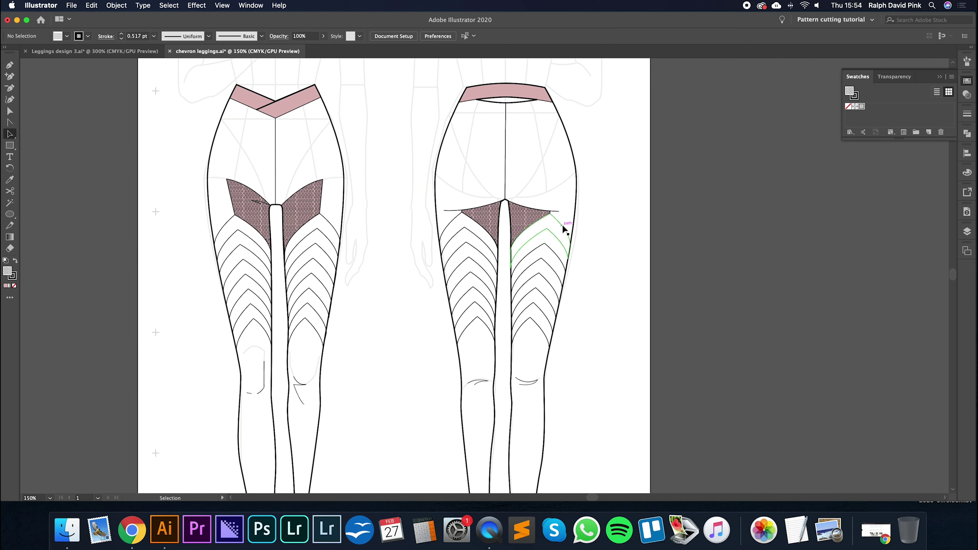
pyautogui.press('super+minus')
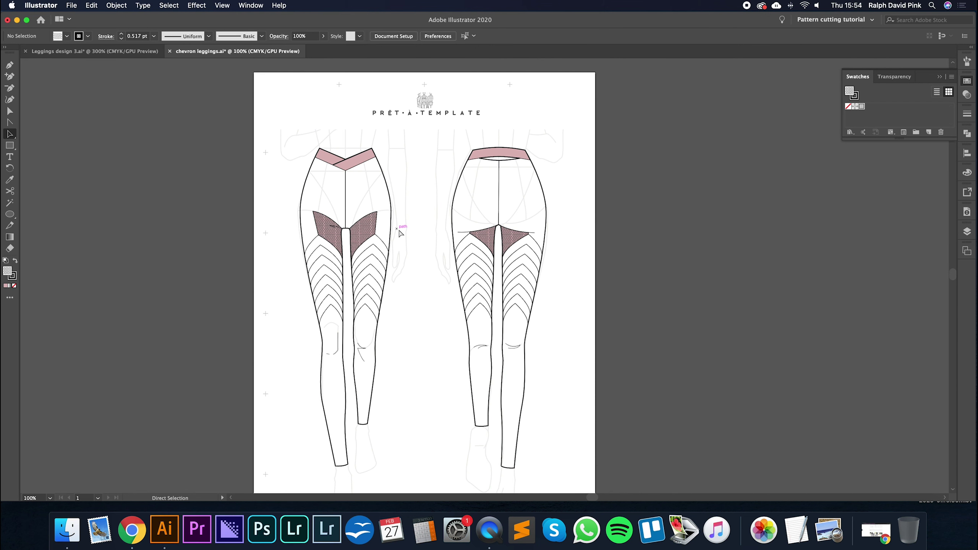